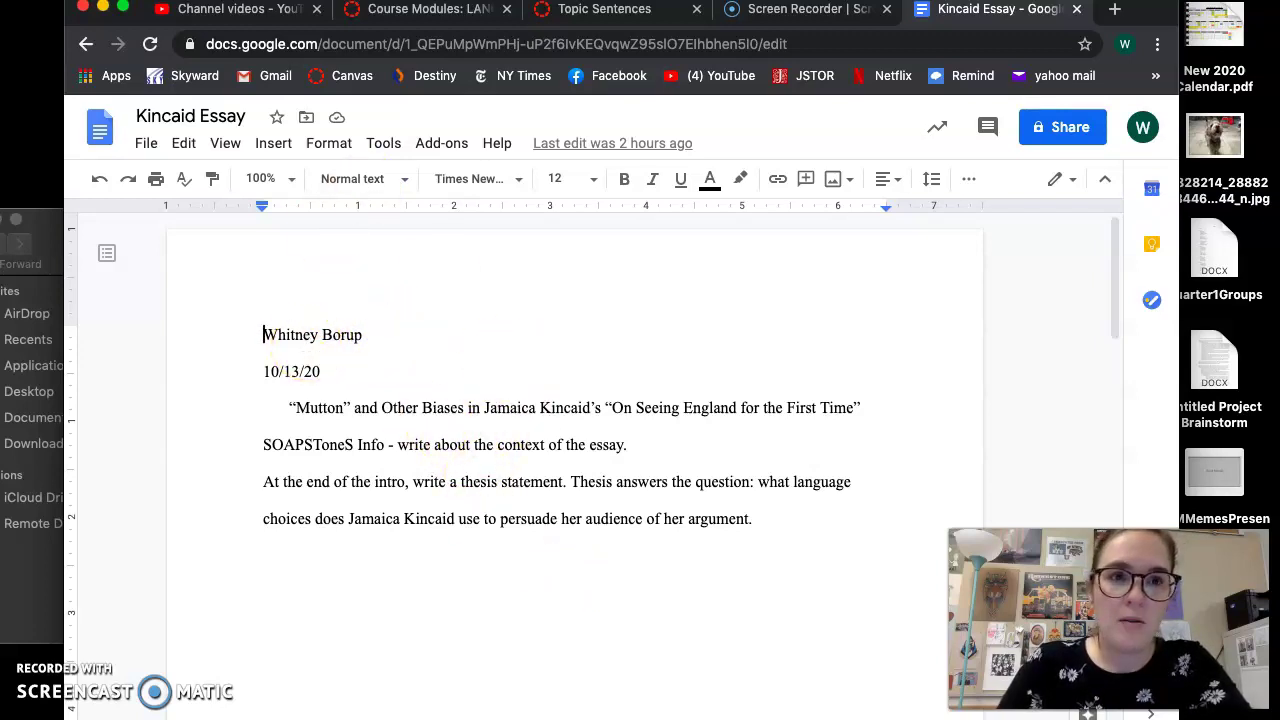
Create a new blank Google Doc and rename it from Untitled document to 'Kincaid Essay'
left_click(146, 145)
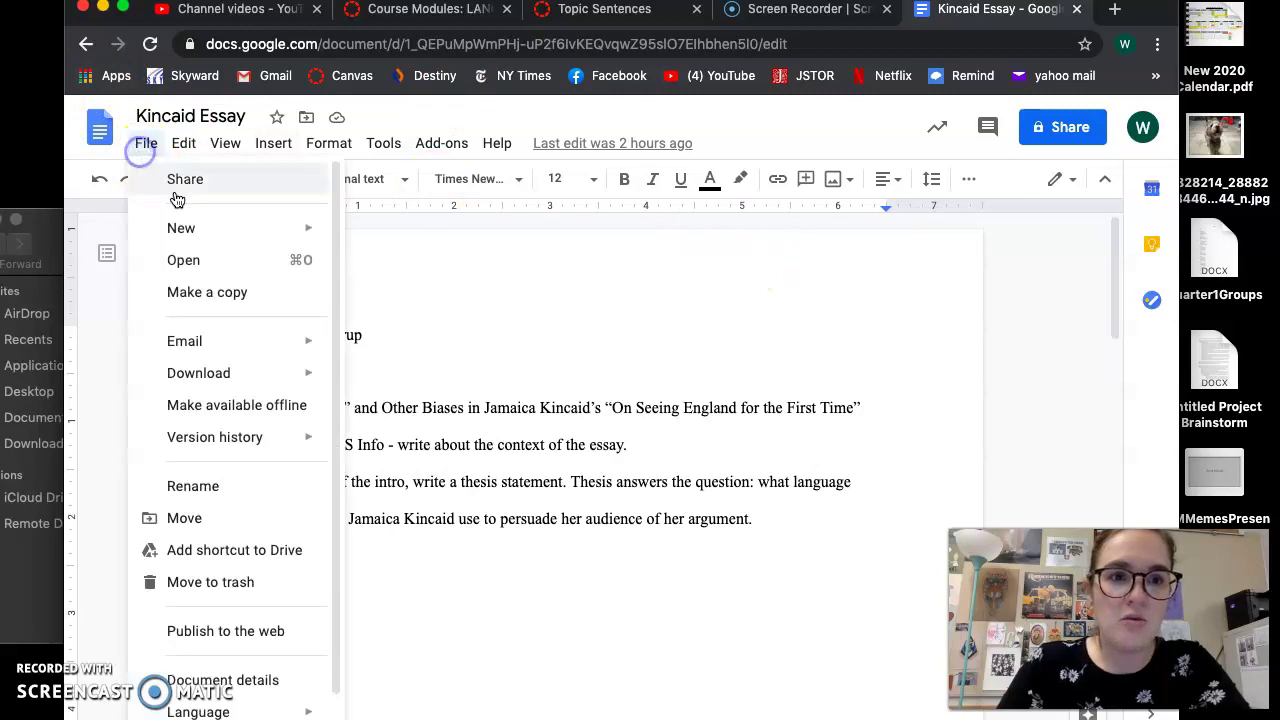
mouse_move(190, 228)
left_click(358, 234)
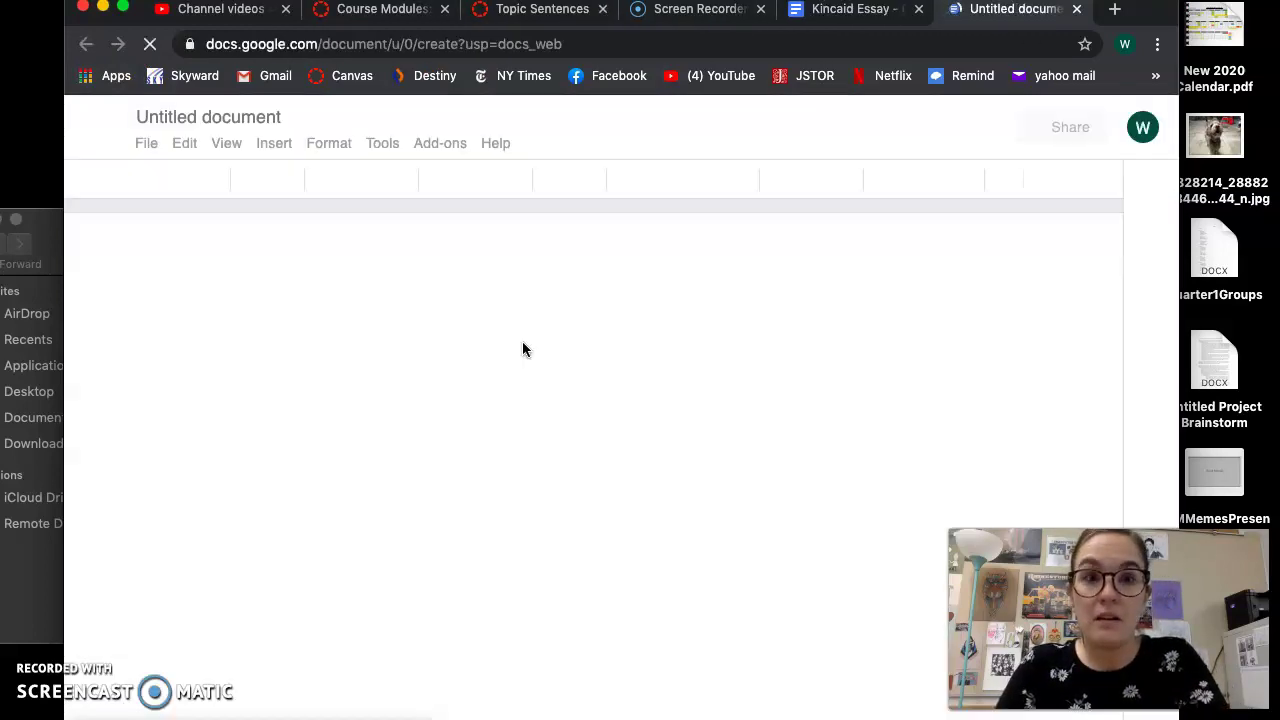
left_click(213, 118)
type("K")
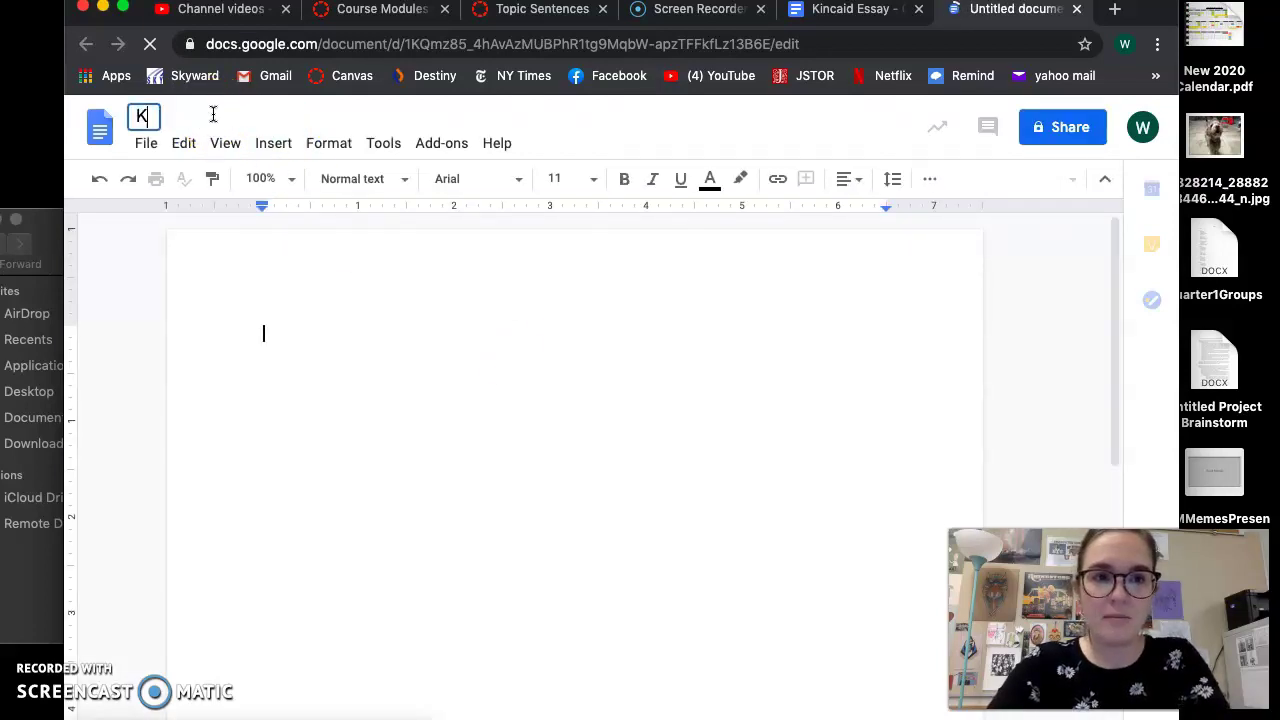
type("incaid Essay")
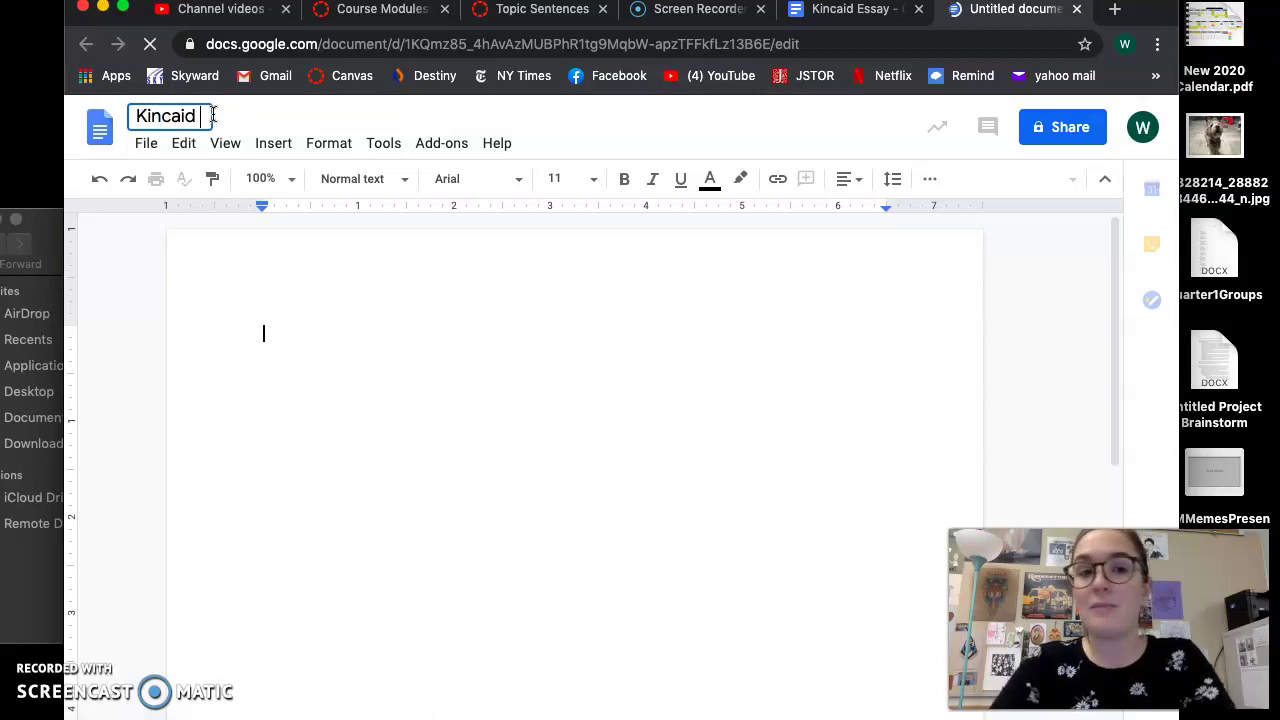
left_click(322, 312)
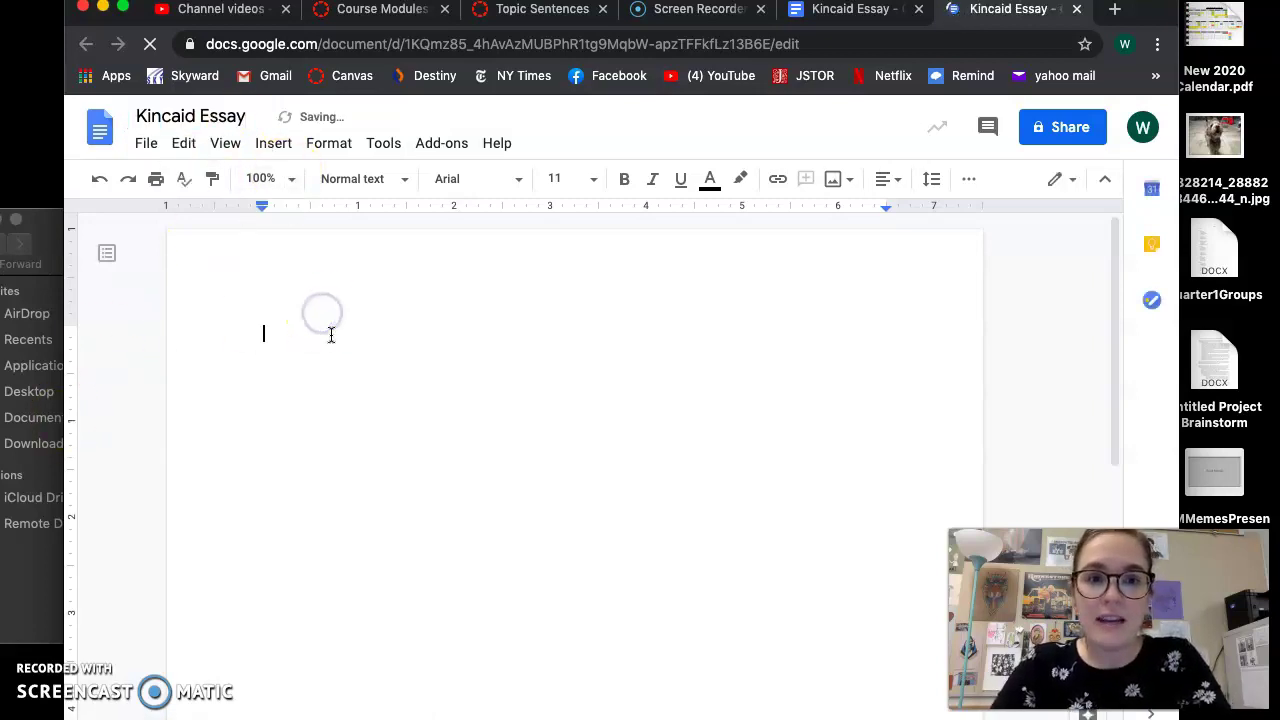
Switch the document font to Times New Roman at size 12
left_click(521, 177)
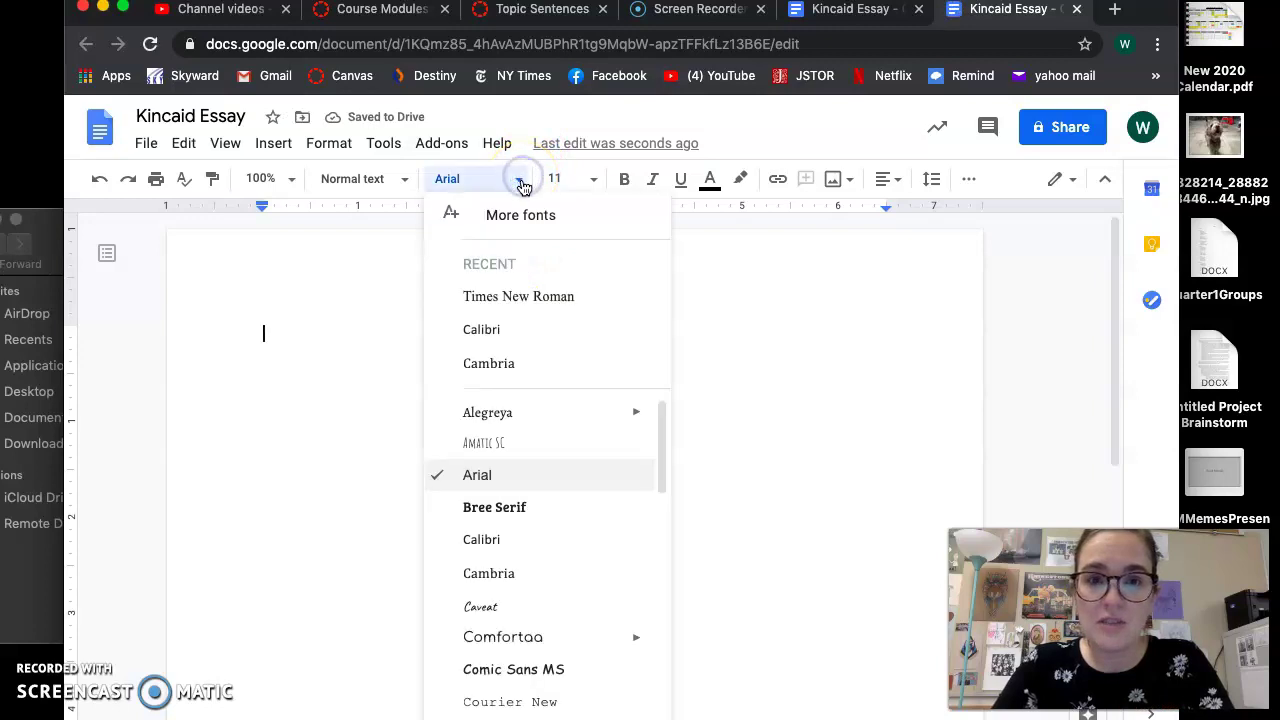
left_click(490, 305)
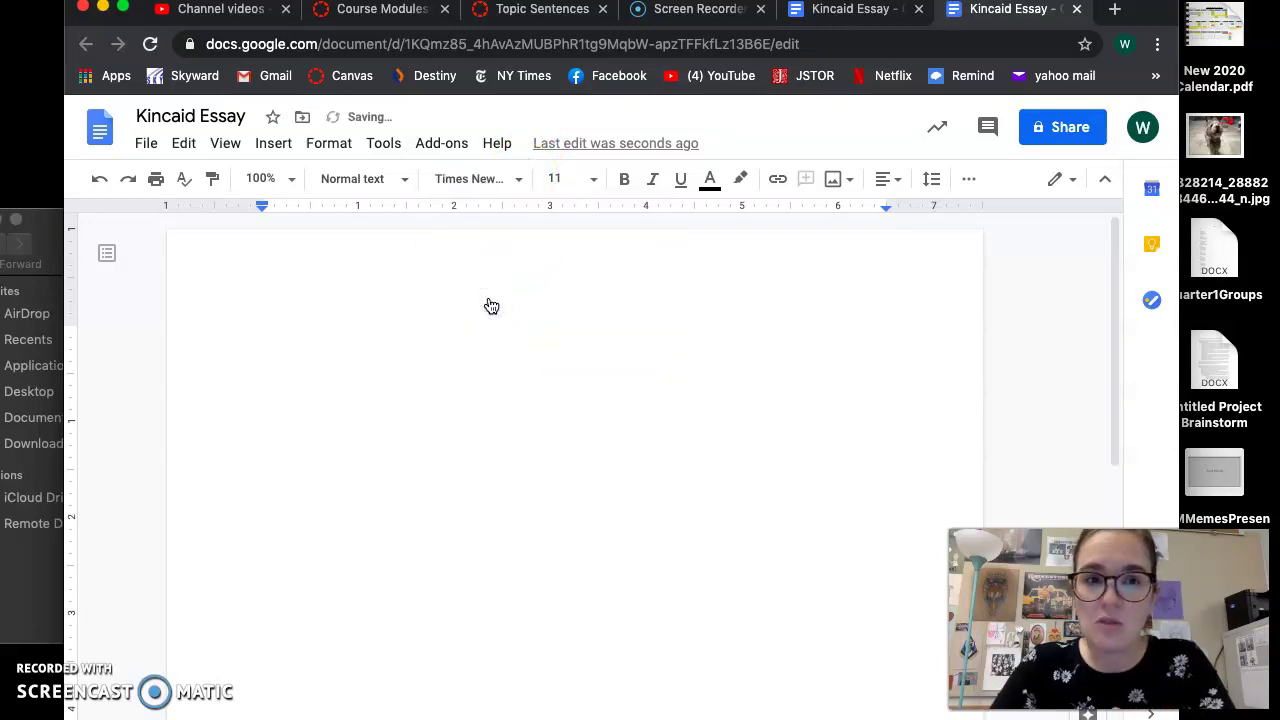
left_click(593, 184)
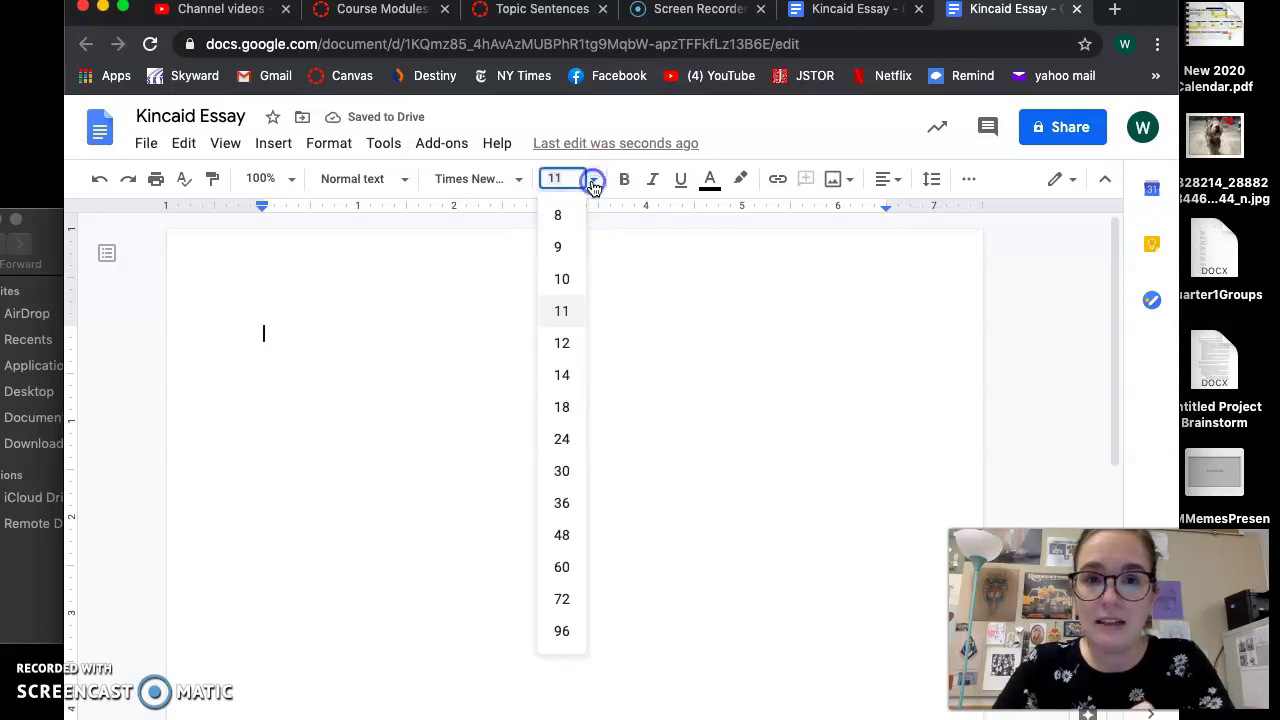
left_click(569, 340)
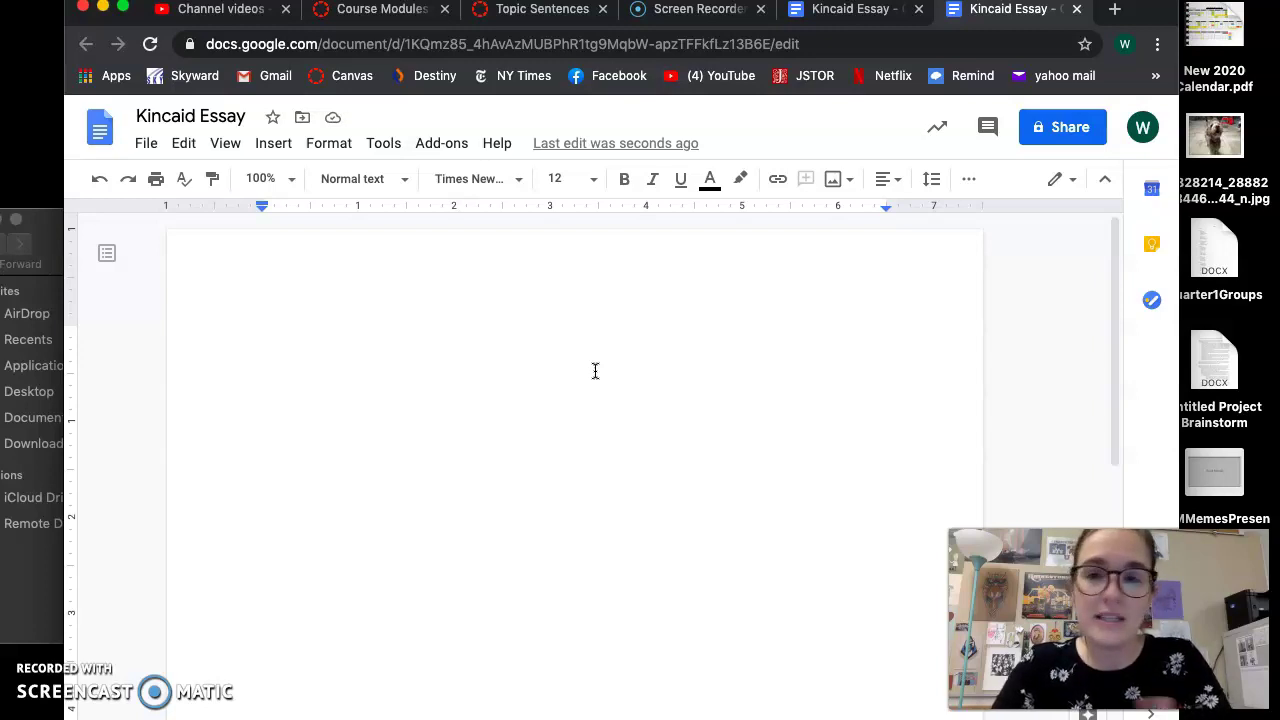
Set the line spacing to Double
left_click(975, 183)
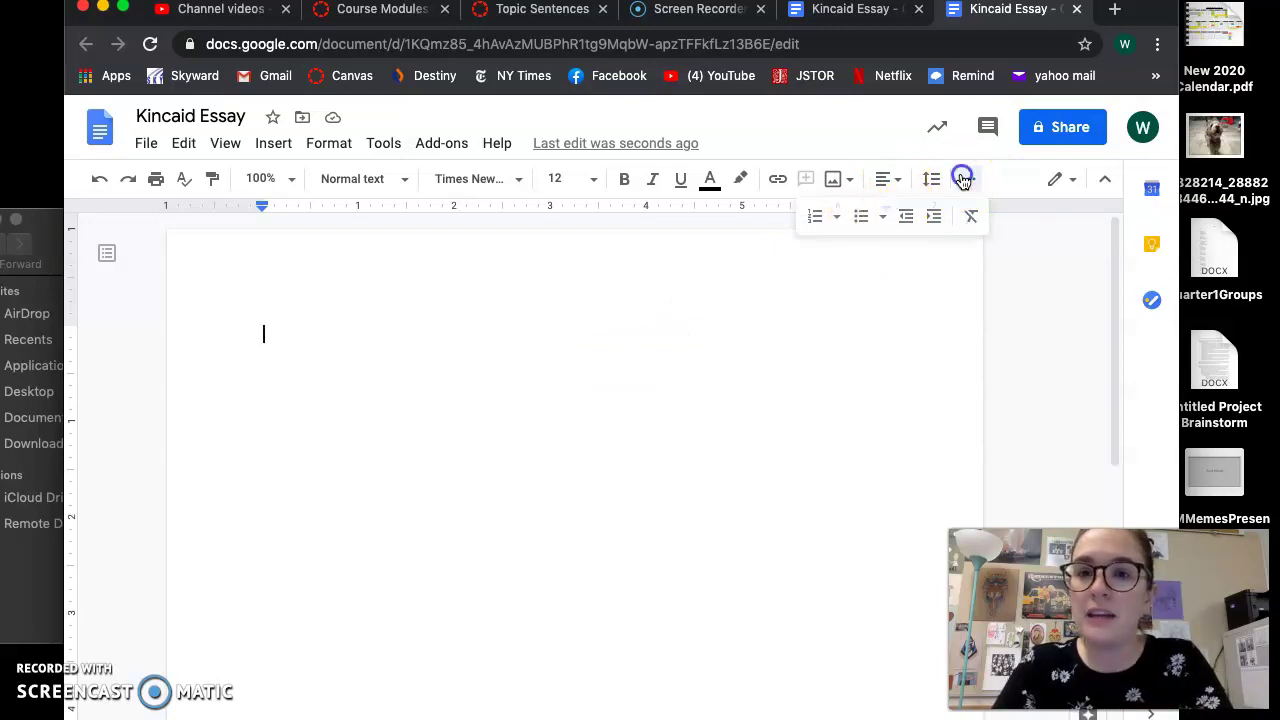
left_click(964, 180)
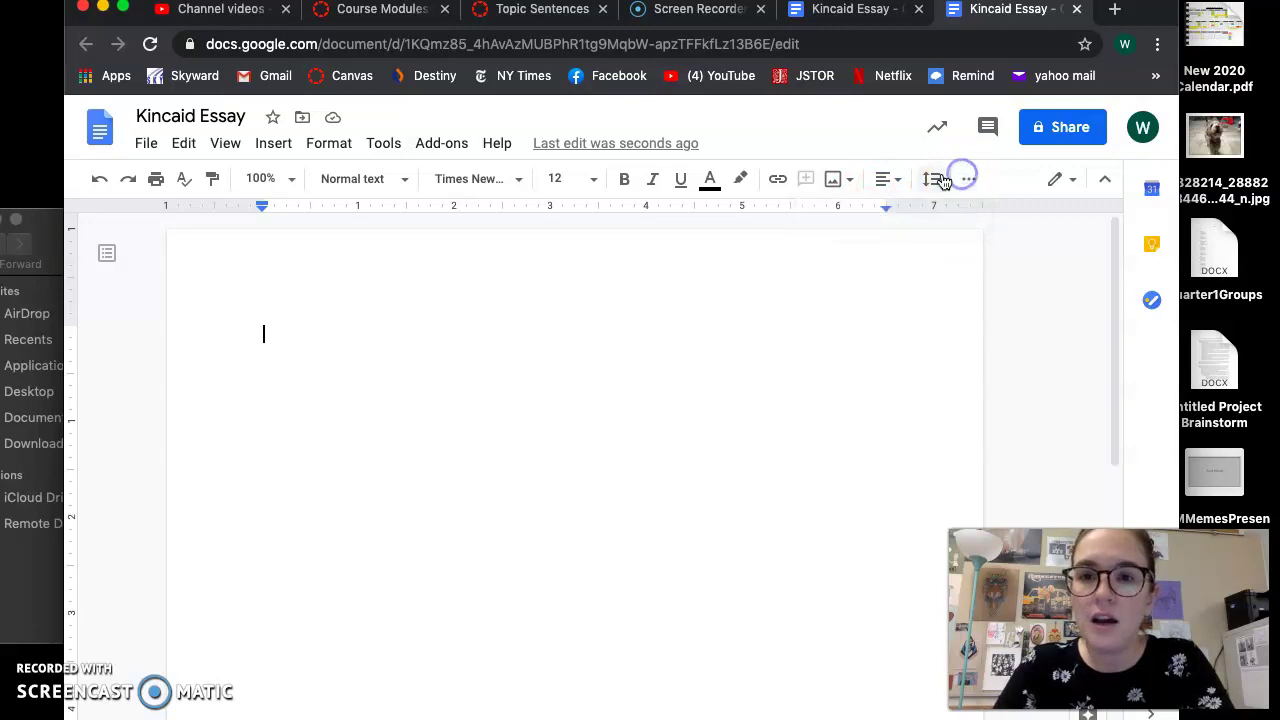
left_click(932, 181)
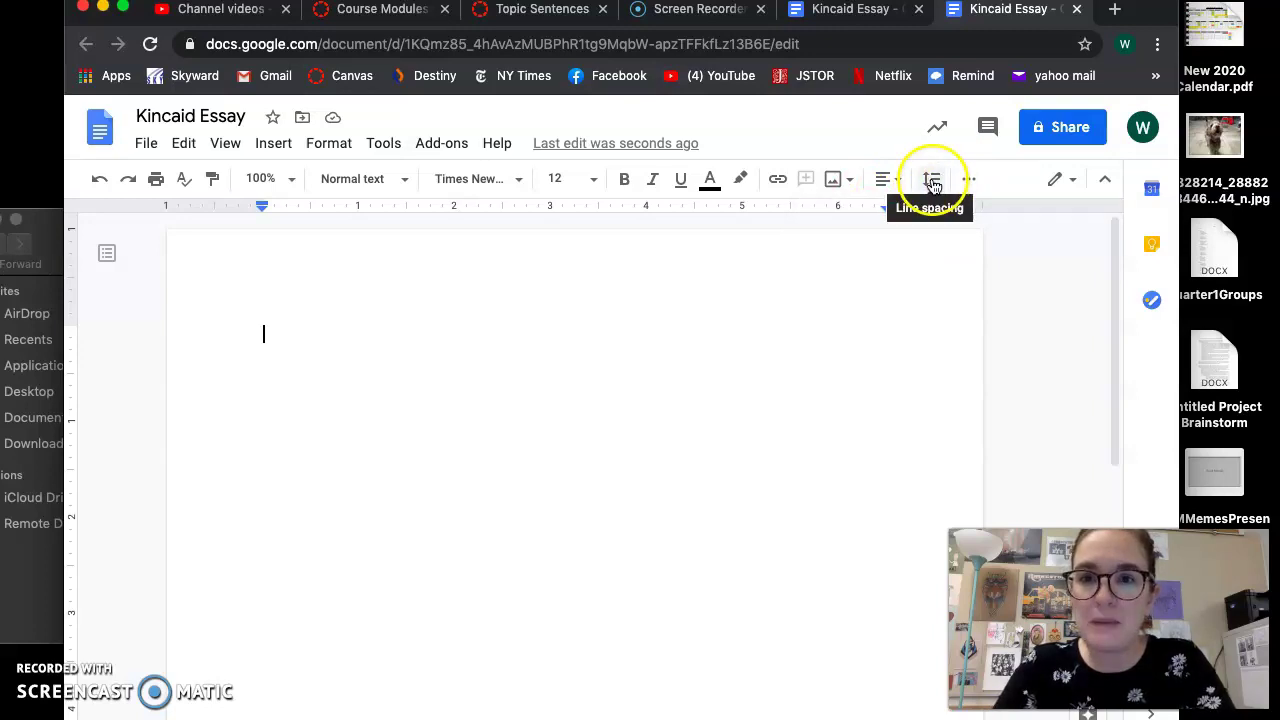
left_click(932, 180)
left_click(970, 313)
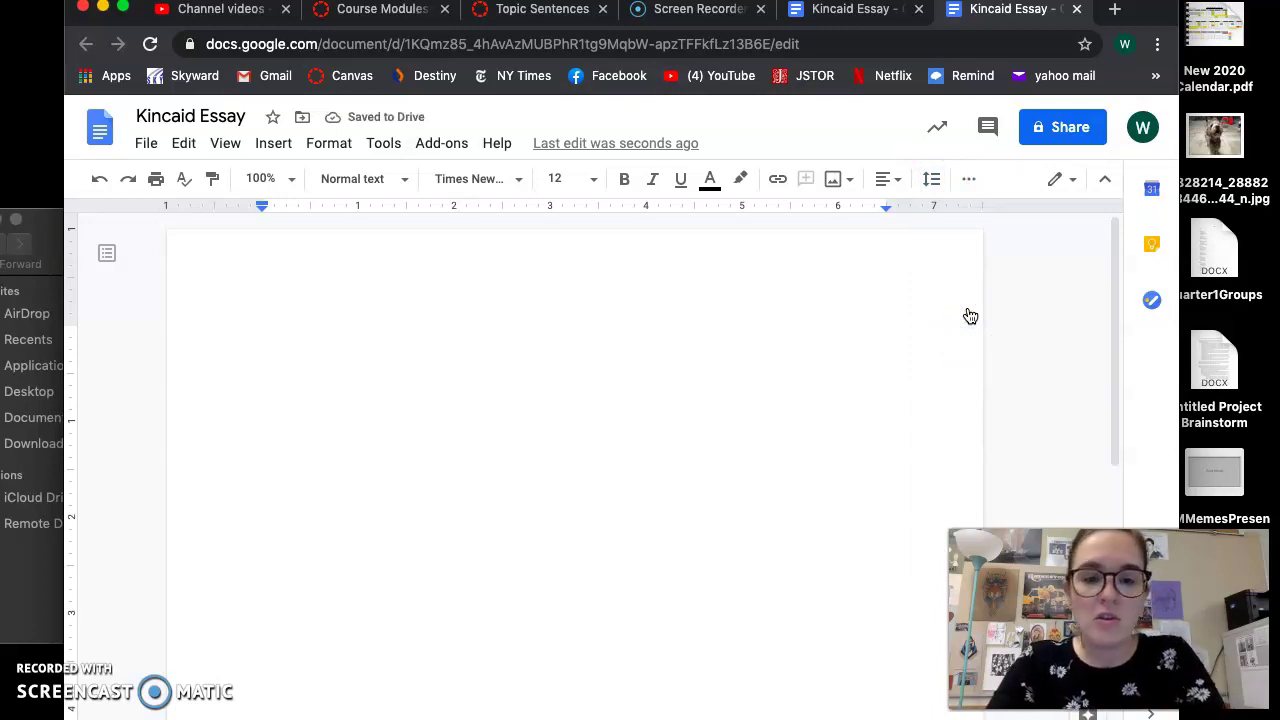
Type the writer's name and, on the next line, the date 10/13/20
type("Whitney Borup")
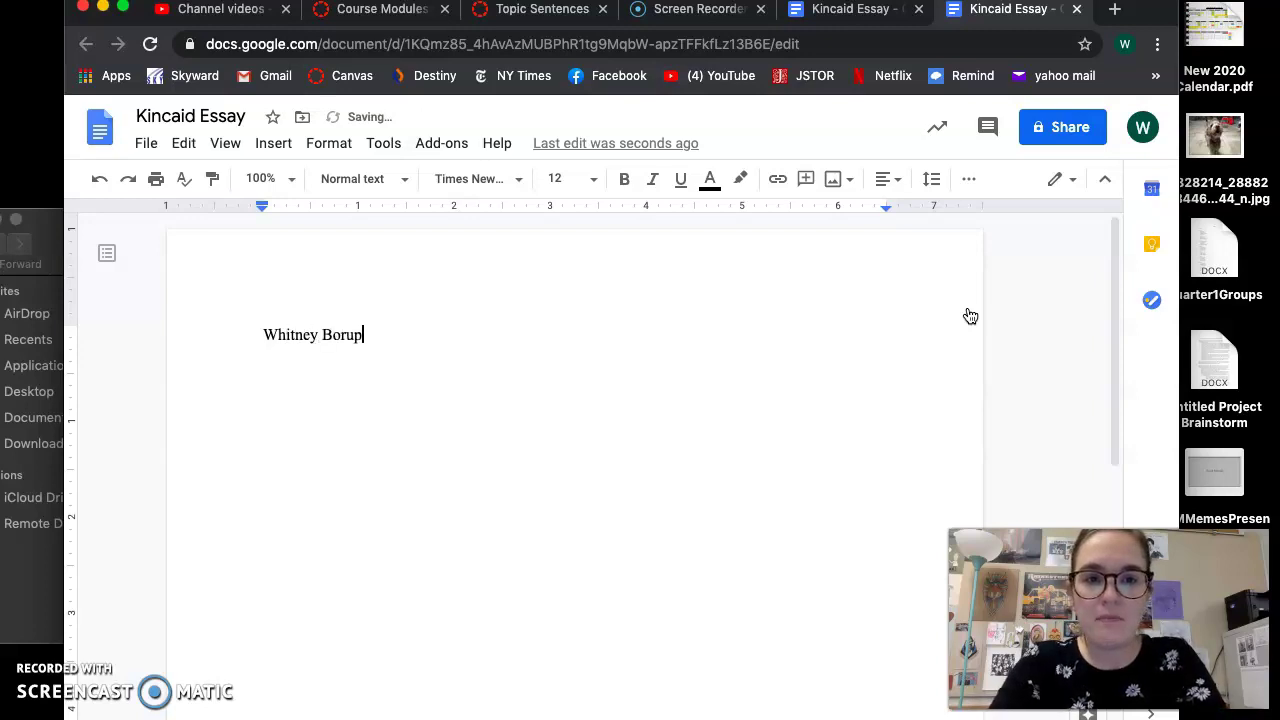
key("Return")
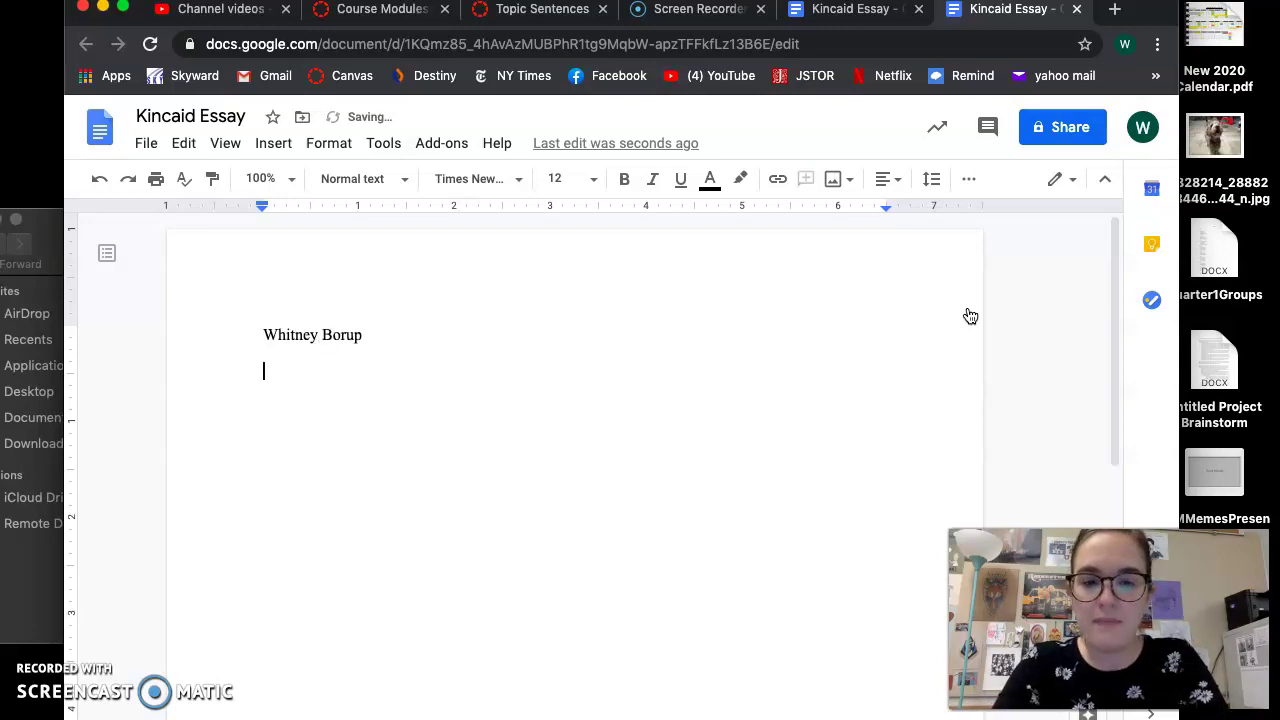
type("10/13")
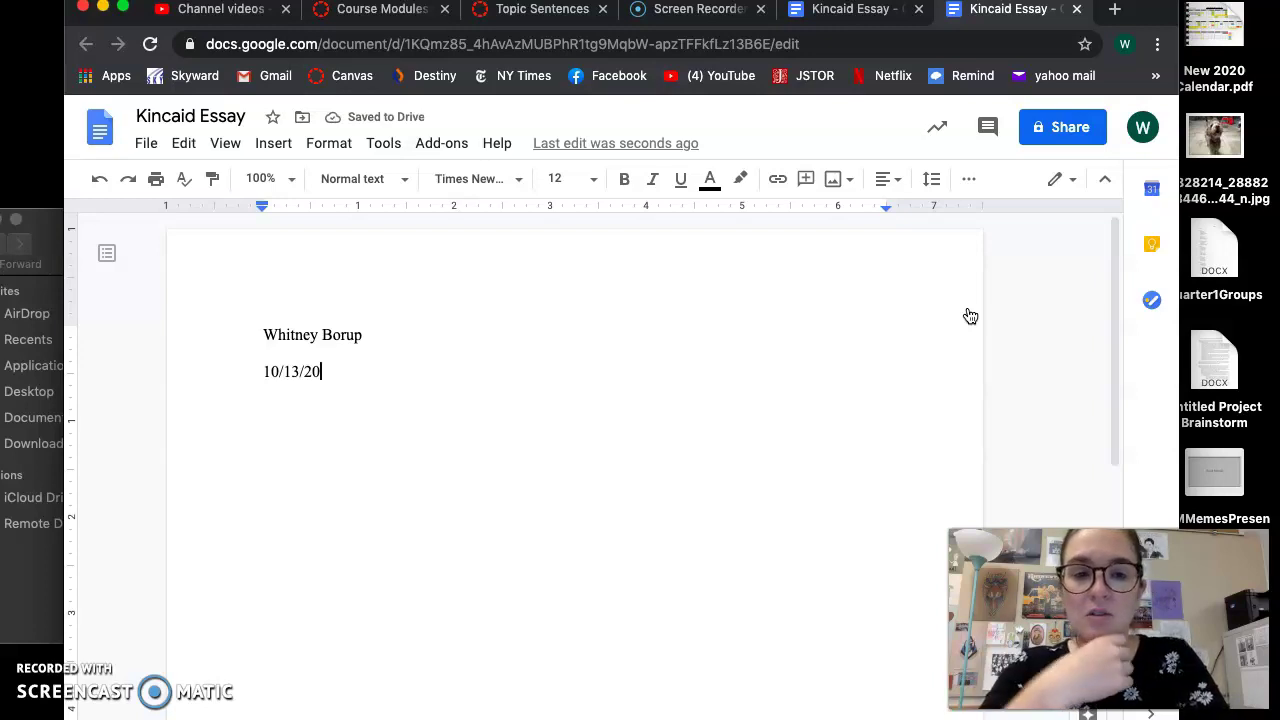
type("/20")
Add the teacher's name and 'Kincaid Rhetorical Analysis' lines, then delete both
key("Return")
type("Dr. Borup")
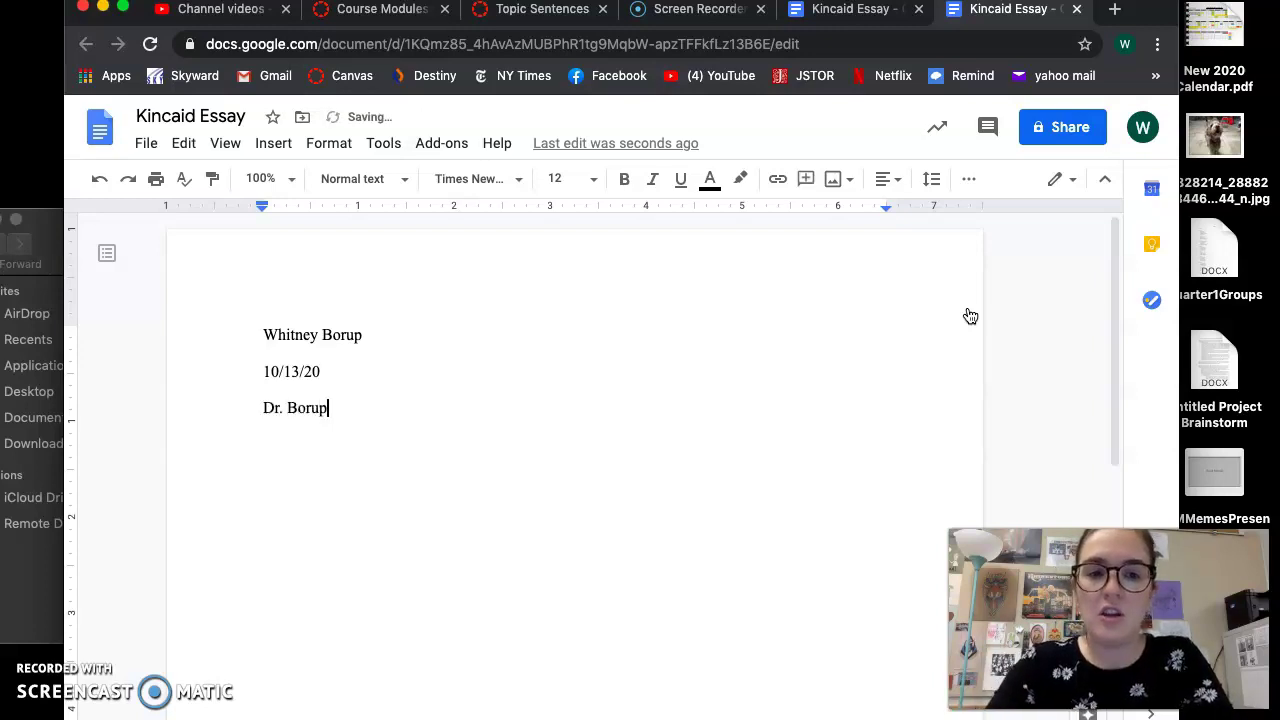
key("Return")
type("Kincaid ")
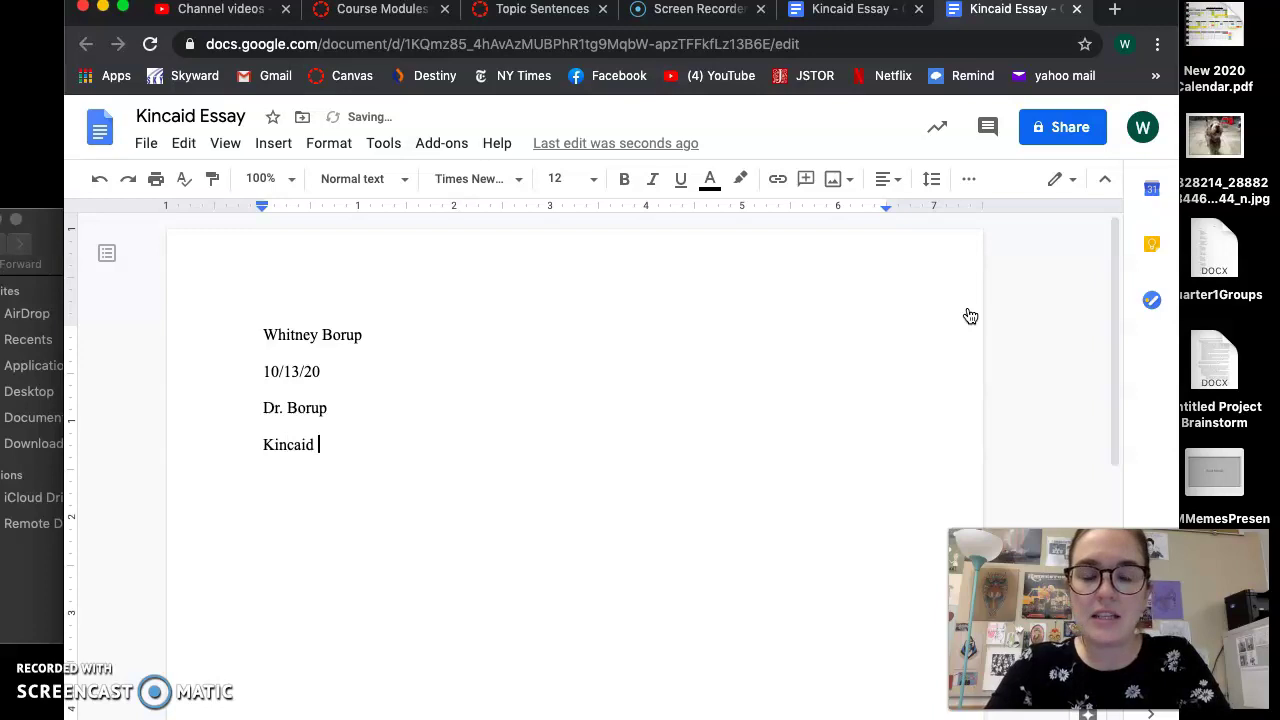
type("Rhetorical Analysis")
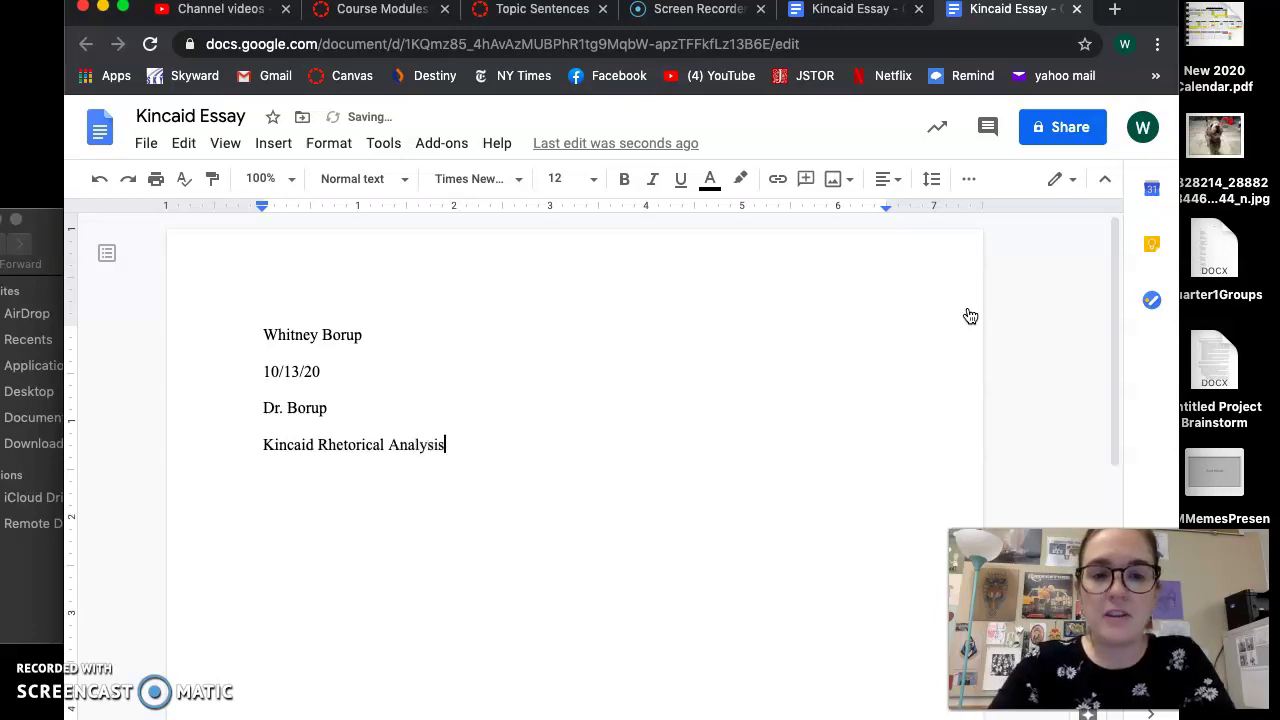
left_click(1050, 350)
left_click_drag(534, 466, 243, 431)
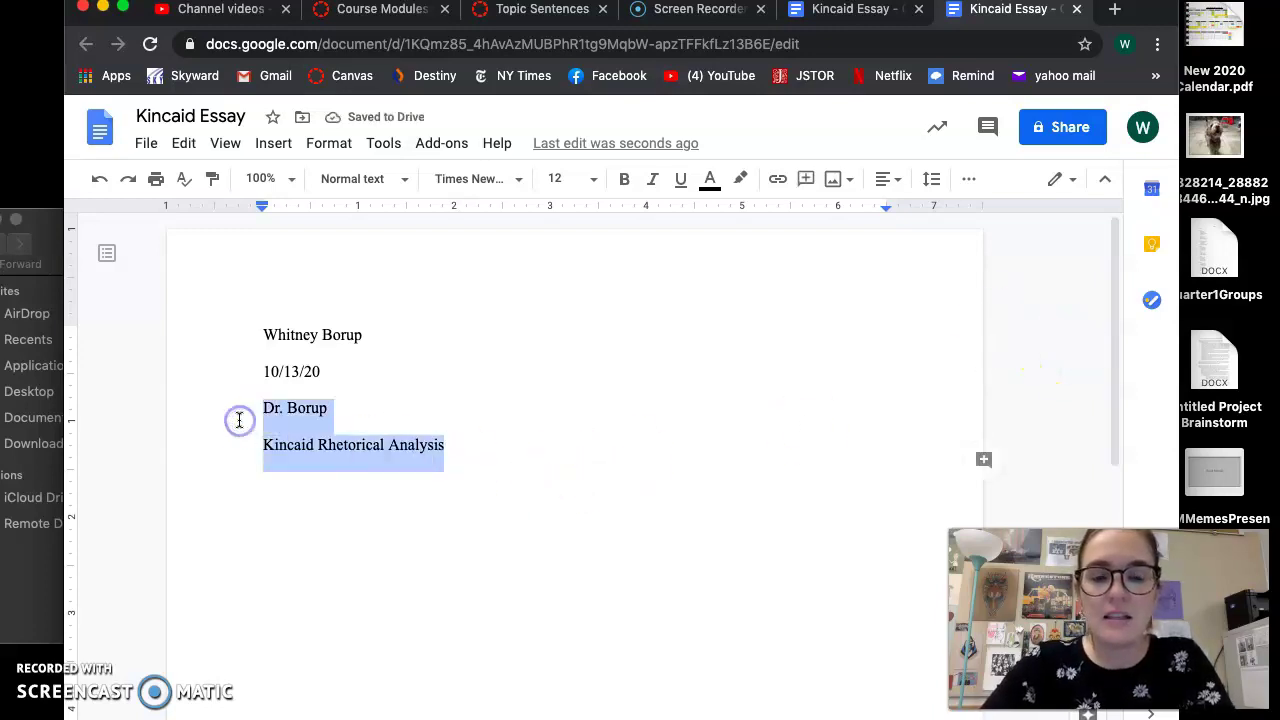
key("BackSpace")
key("BackSpace")
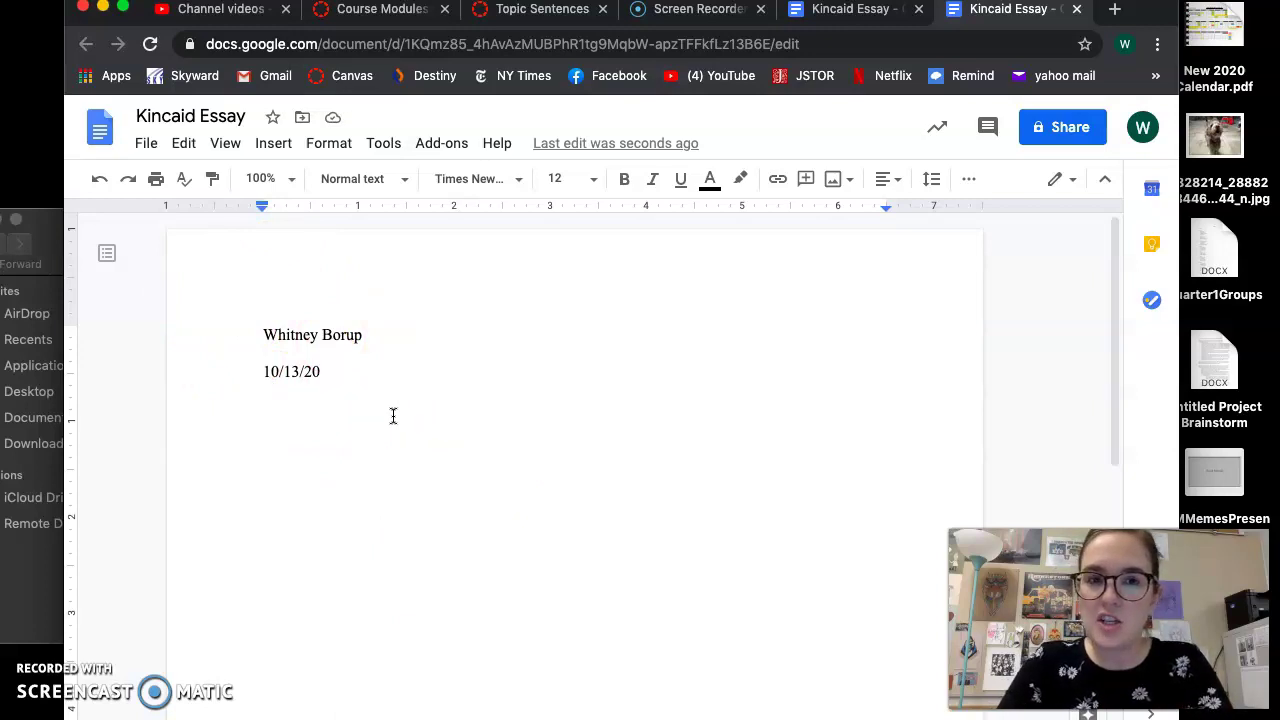
Add an empty line below the date and center it for the title
key("Return")
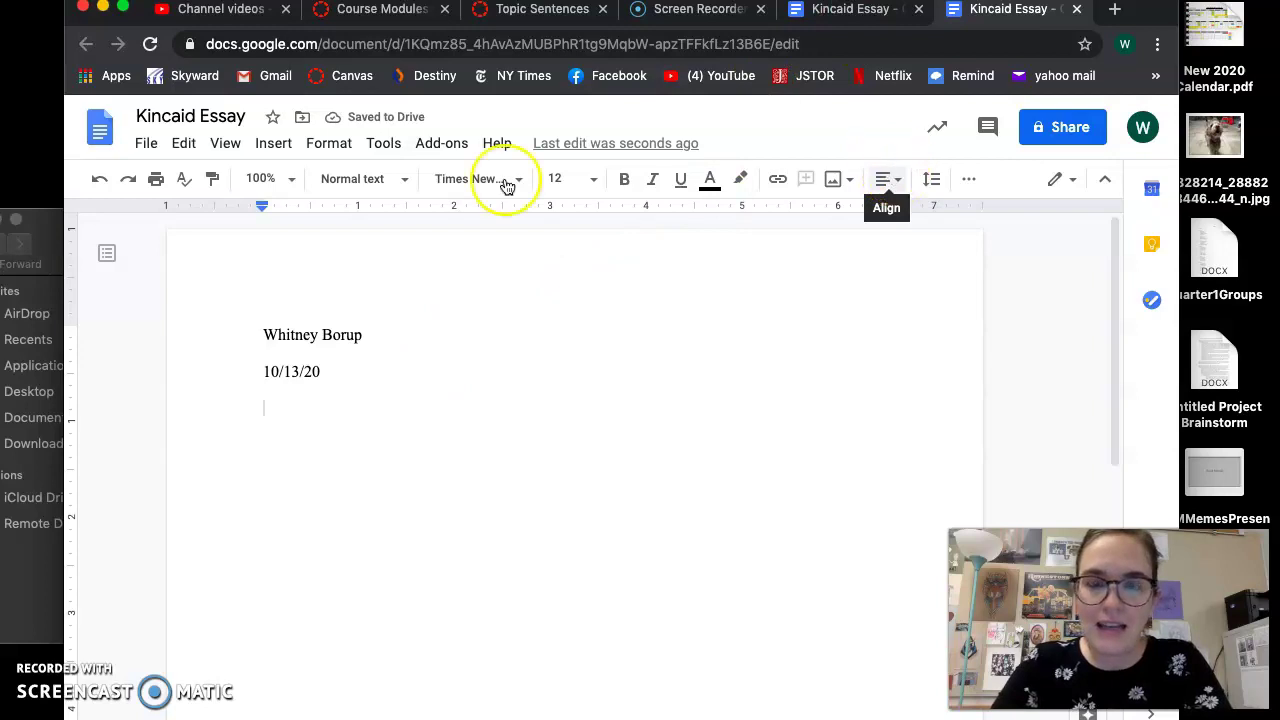
left_click(883, 179)
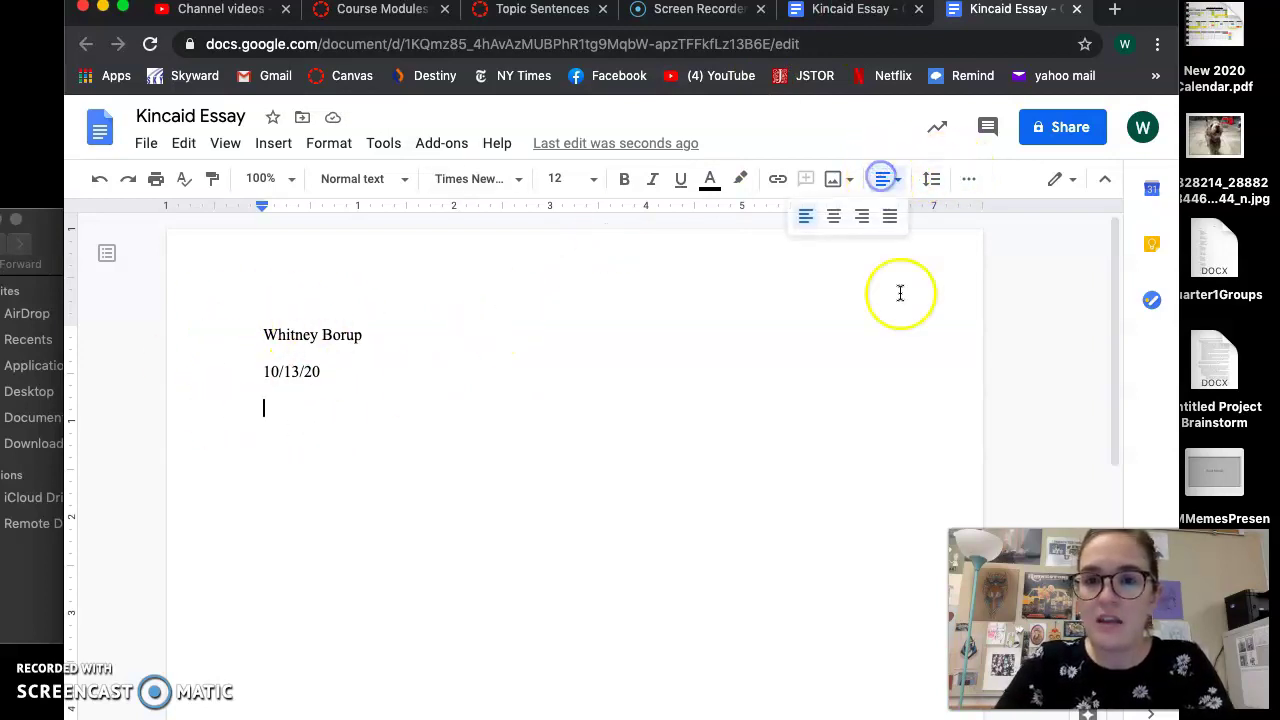
left_click(841, 230)
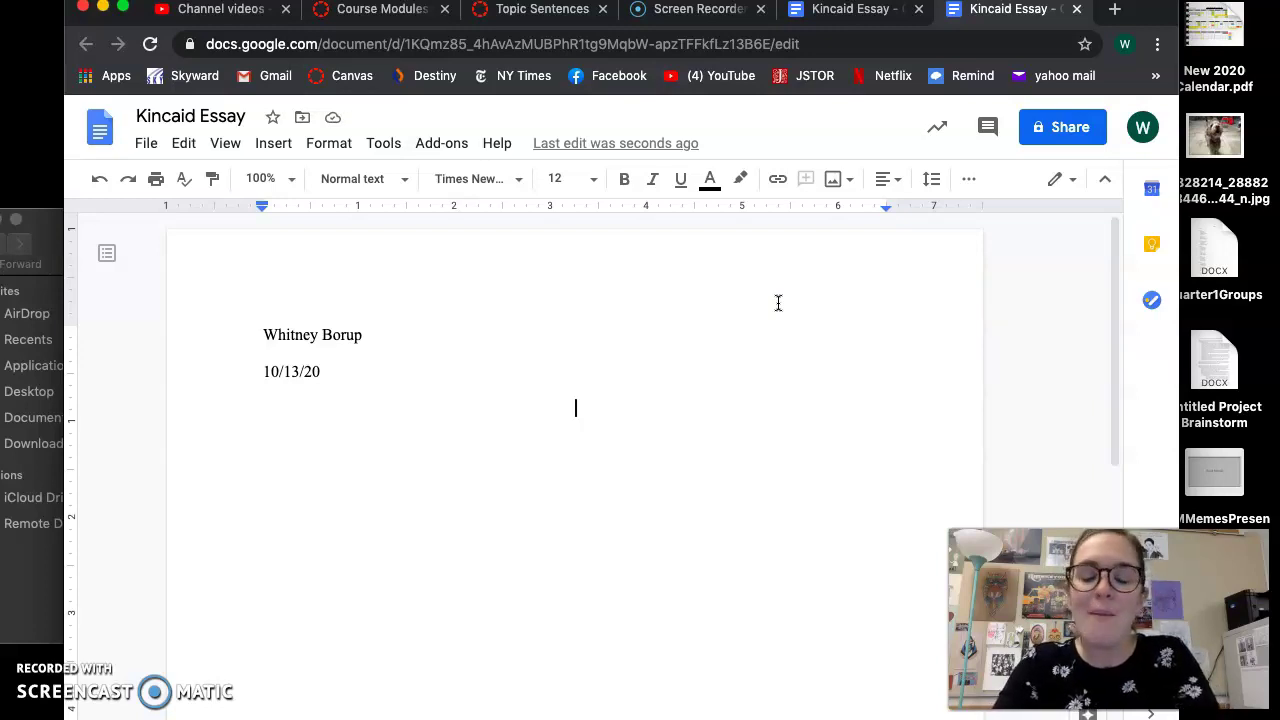
Type the title ending in Jamaica Kincaid's "On Seeing England for the First Time" and start a new line
type("The c")
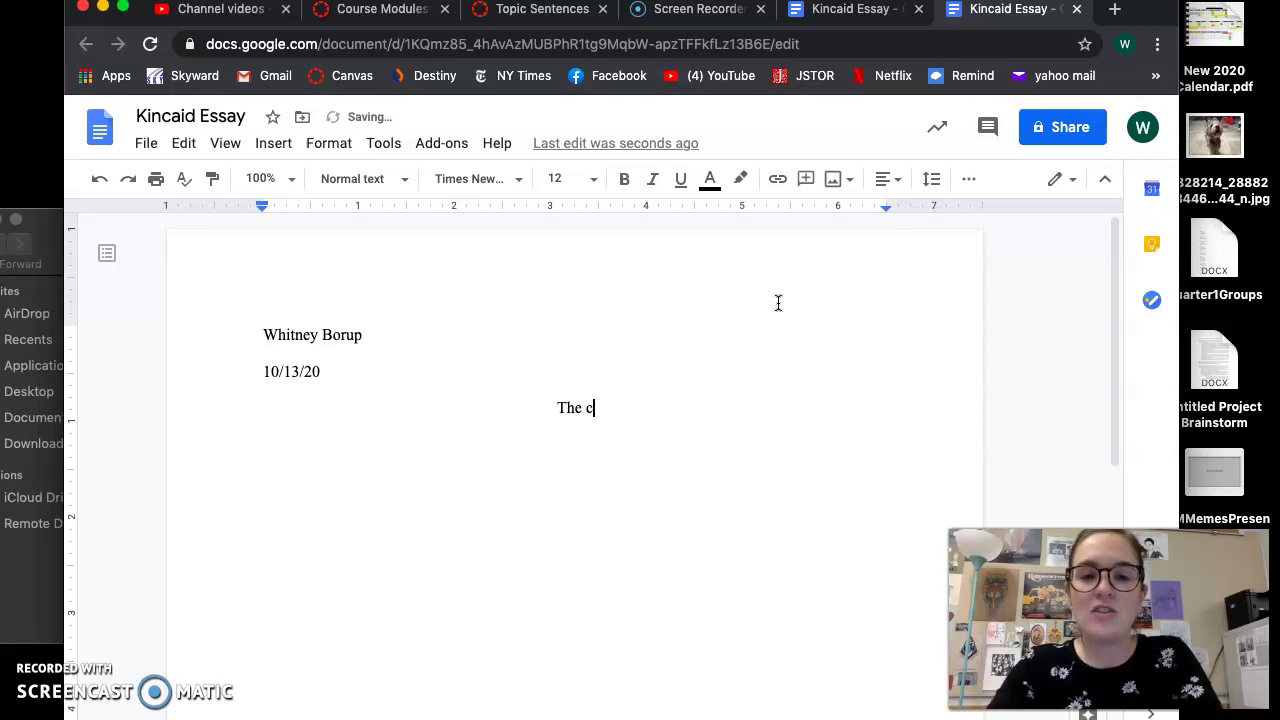
key("BackSpace")
type("Juxtapositions ")
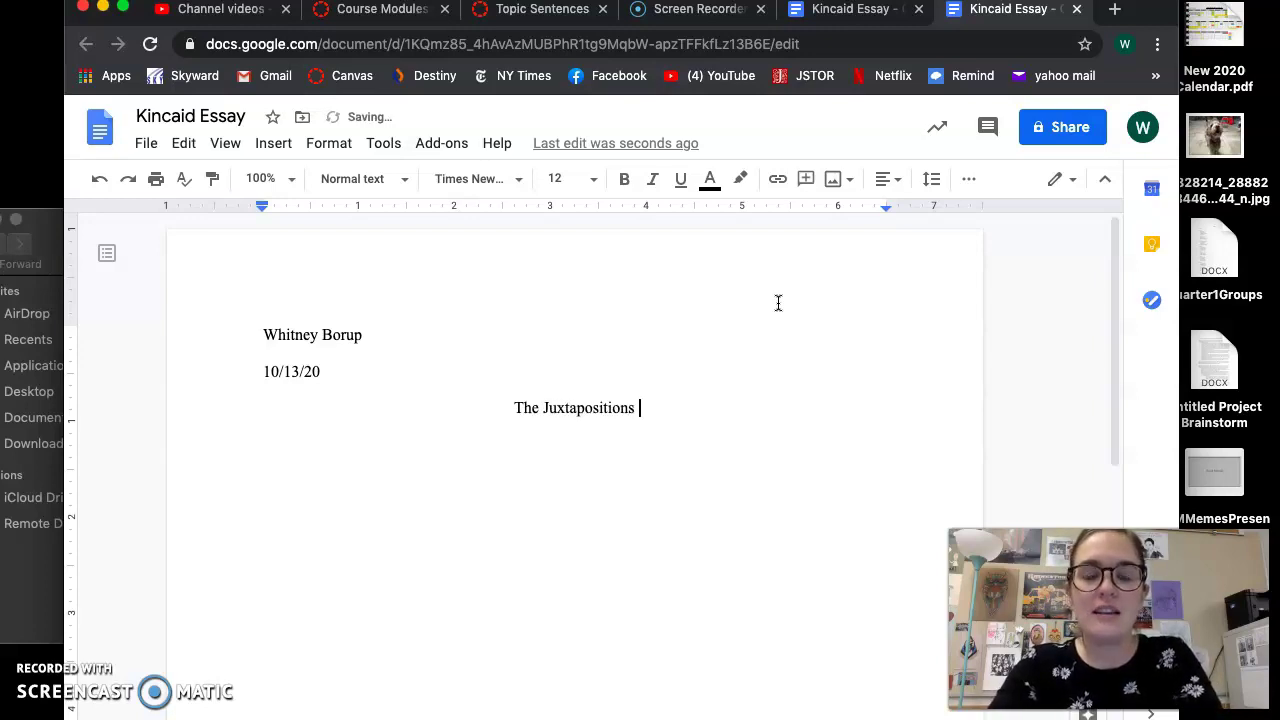
type("of Mutton and ")
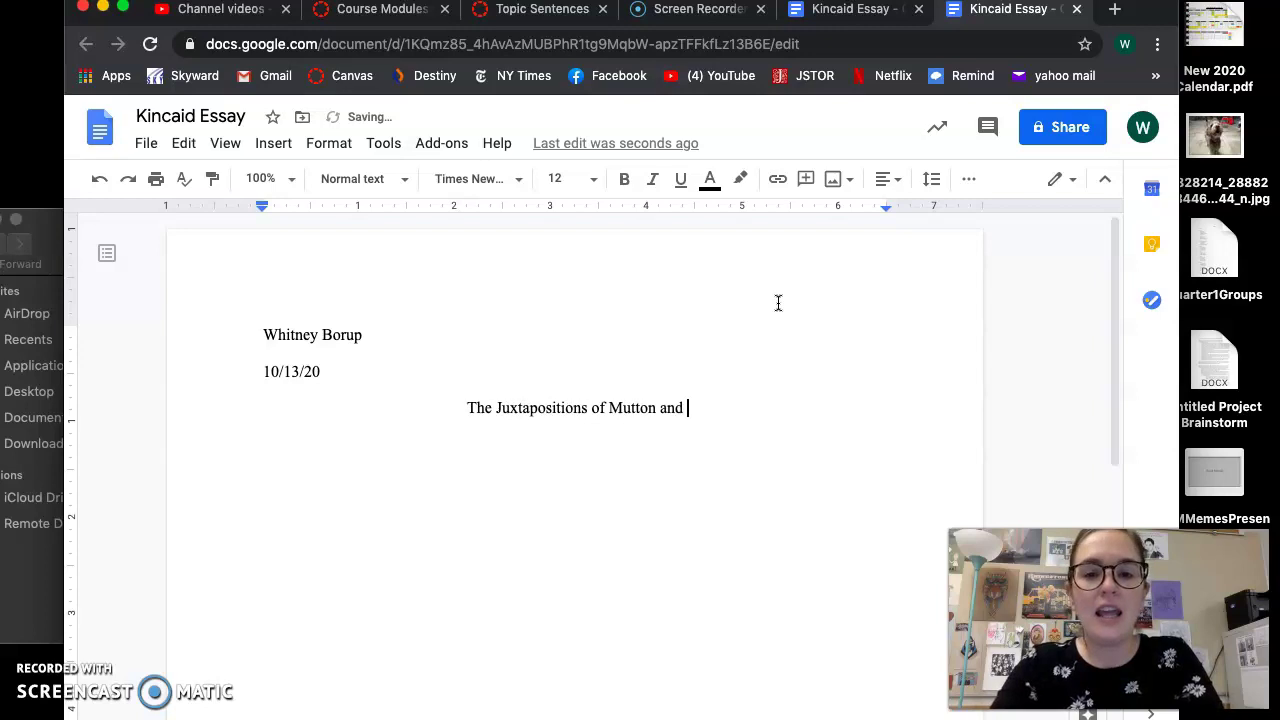
type("Jewels in")
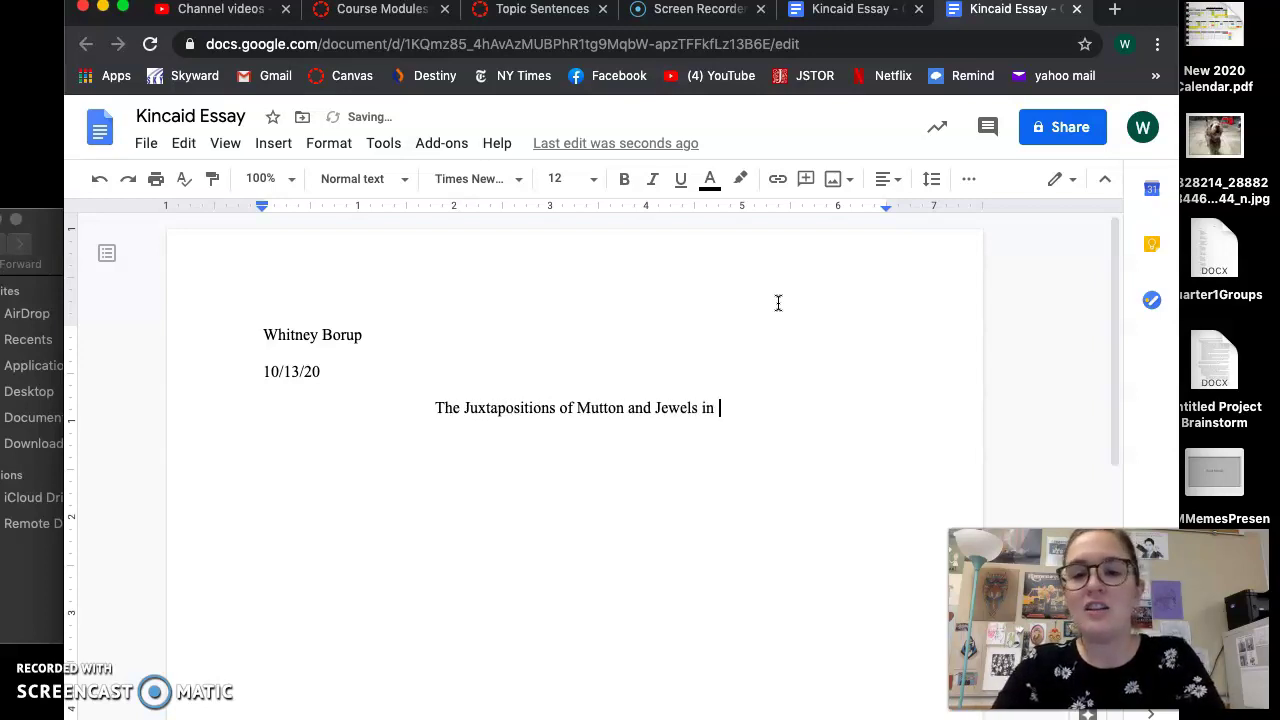
left_click_drag(722, 410, 431, 417)
left_click(569, 417)
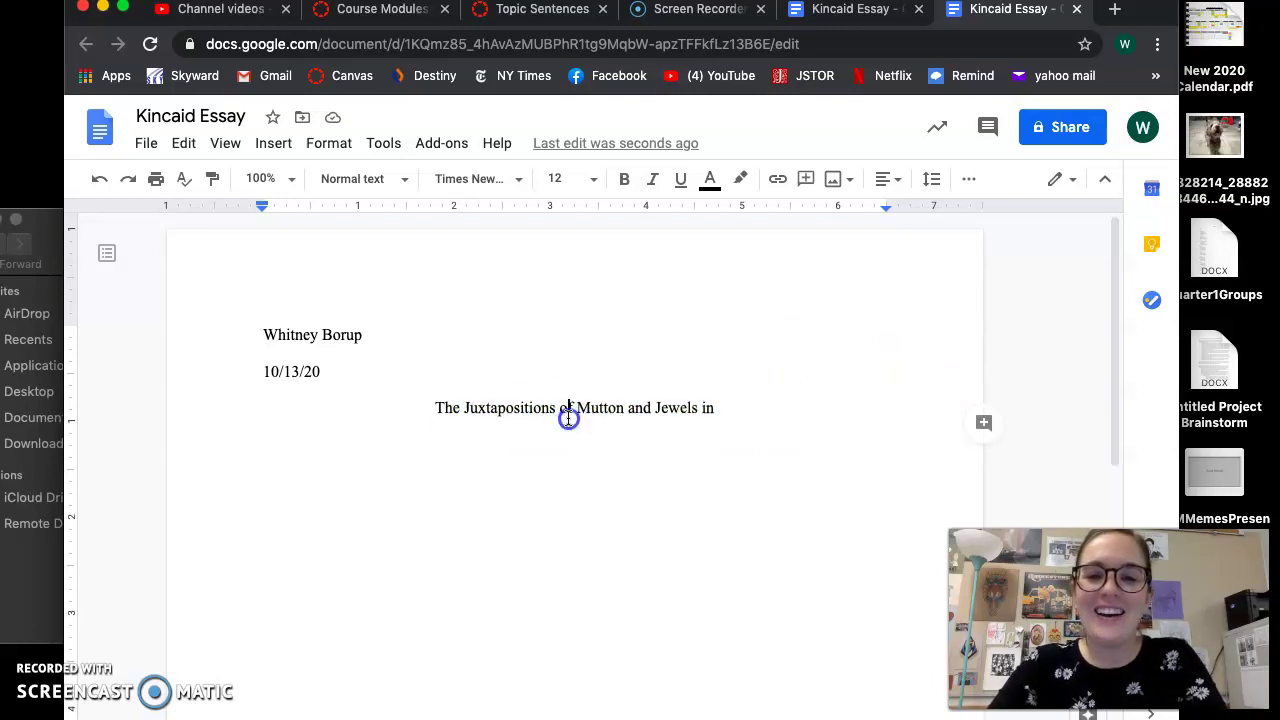
left_click(777, 422)
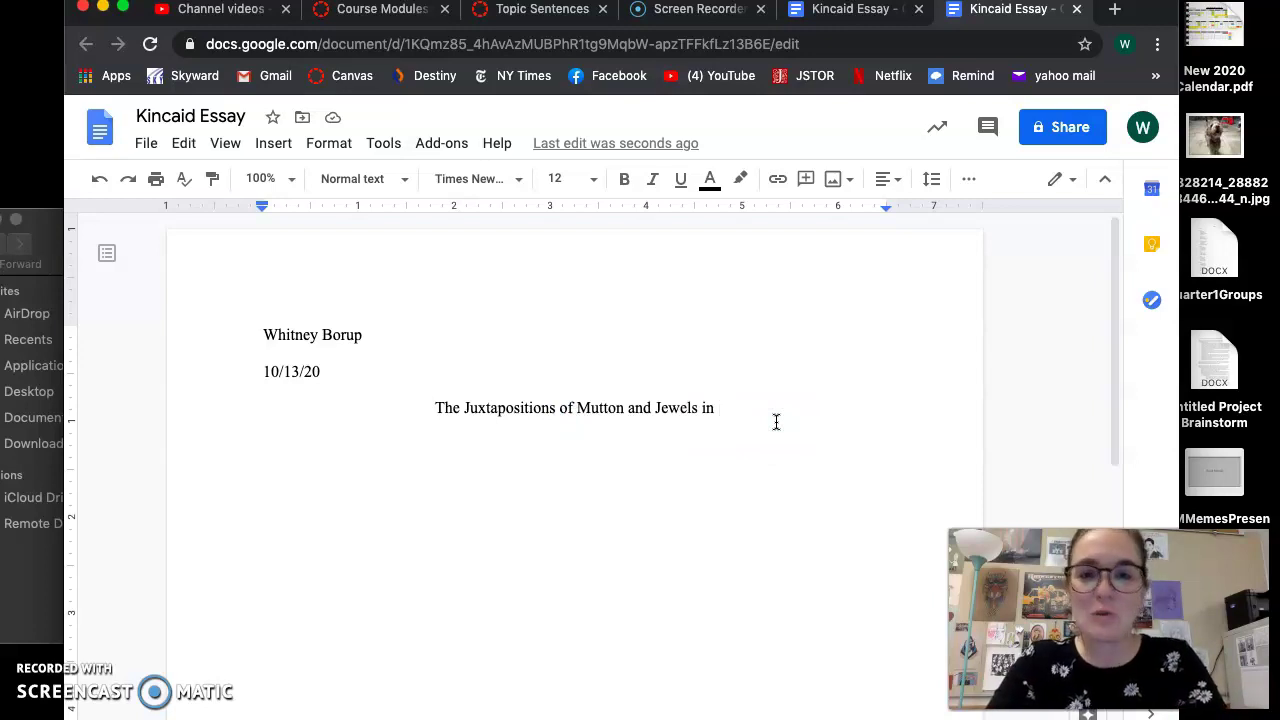
type("Jamaica Kincaids")
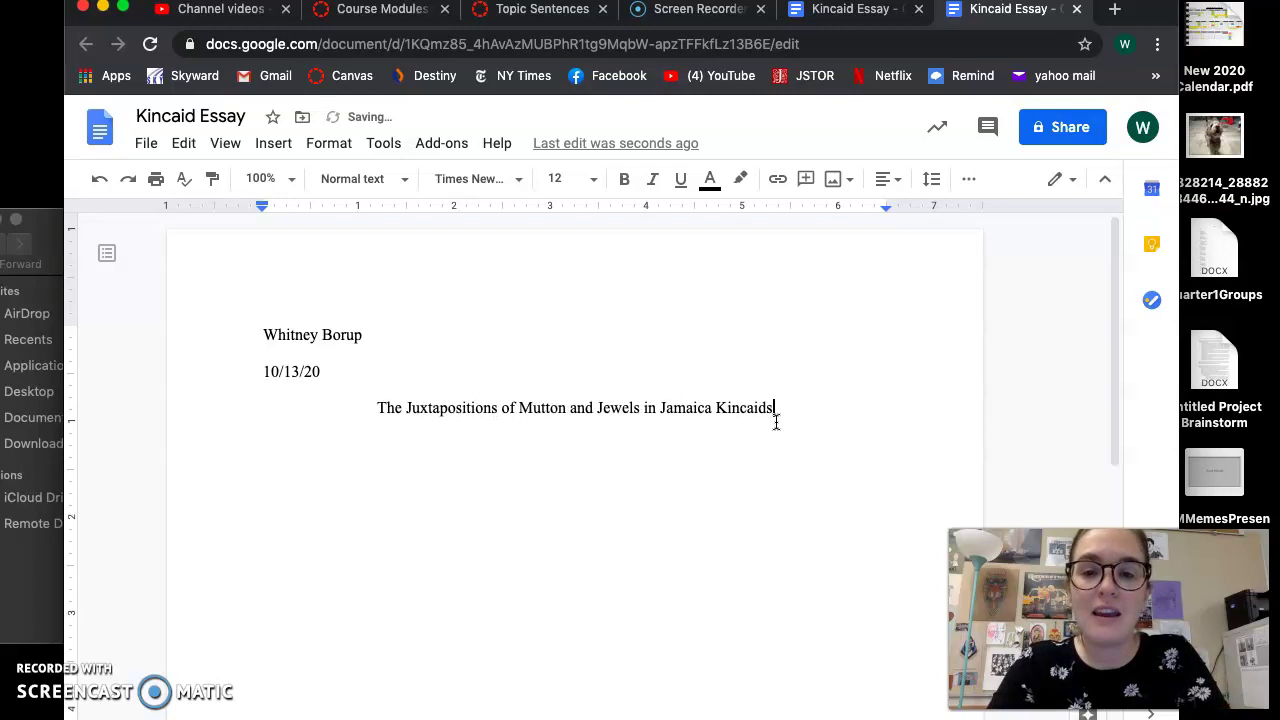
key("BackSpace")
type("'s \"On Seein")
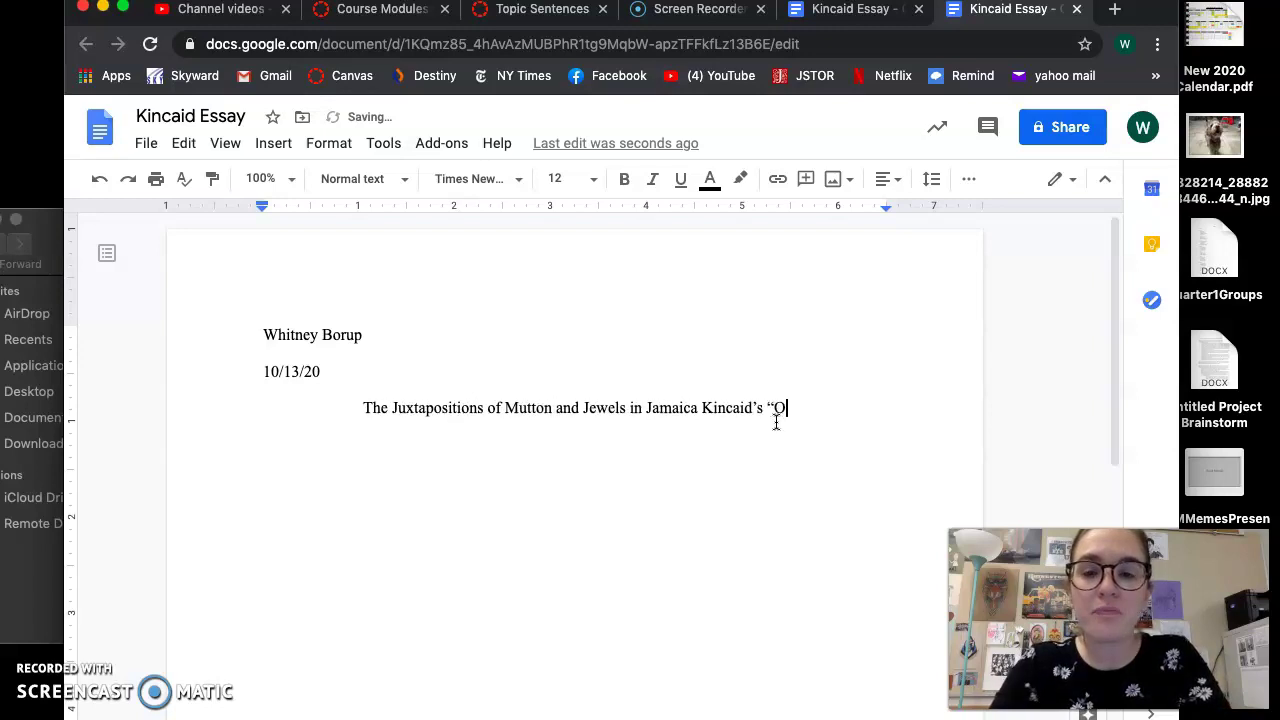
type("g England f")
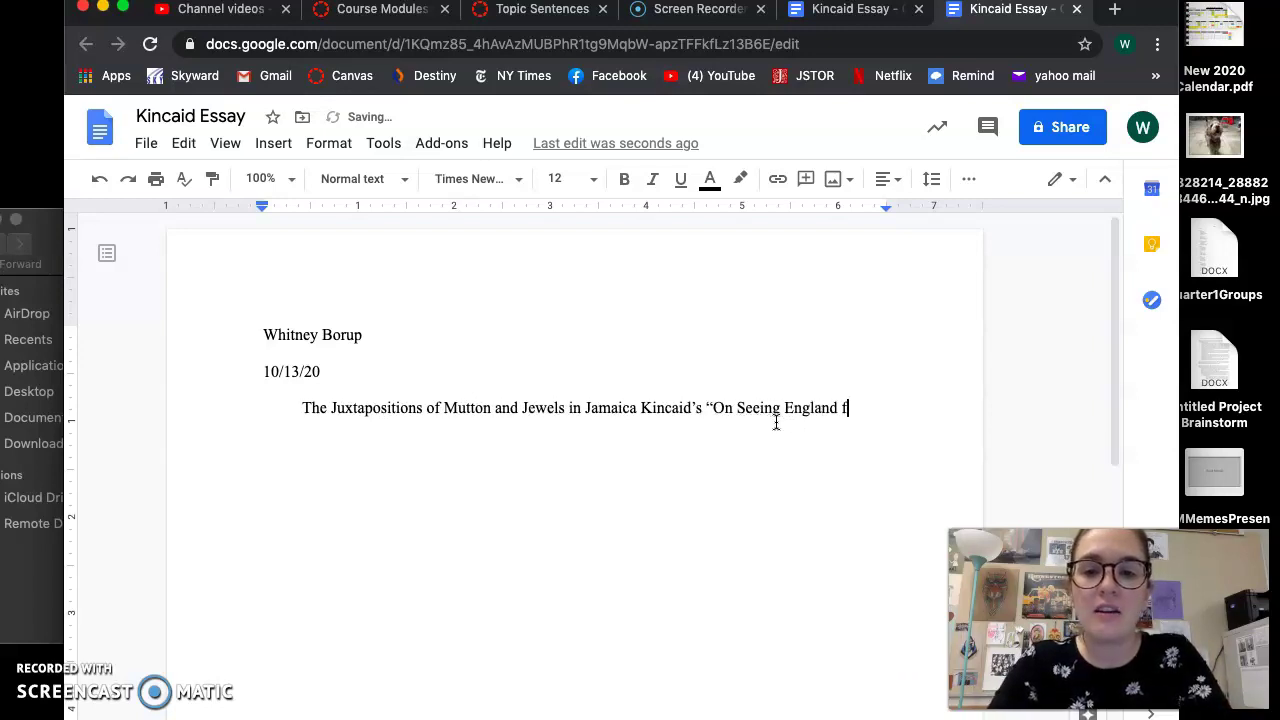
type("or the First Time\"")
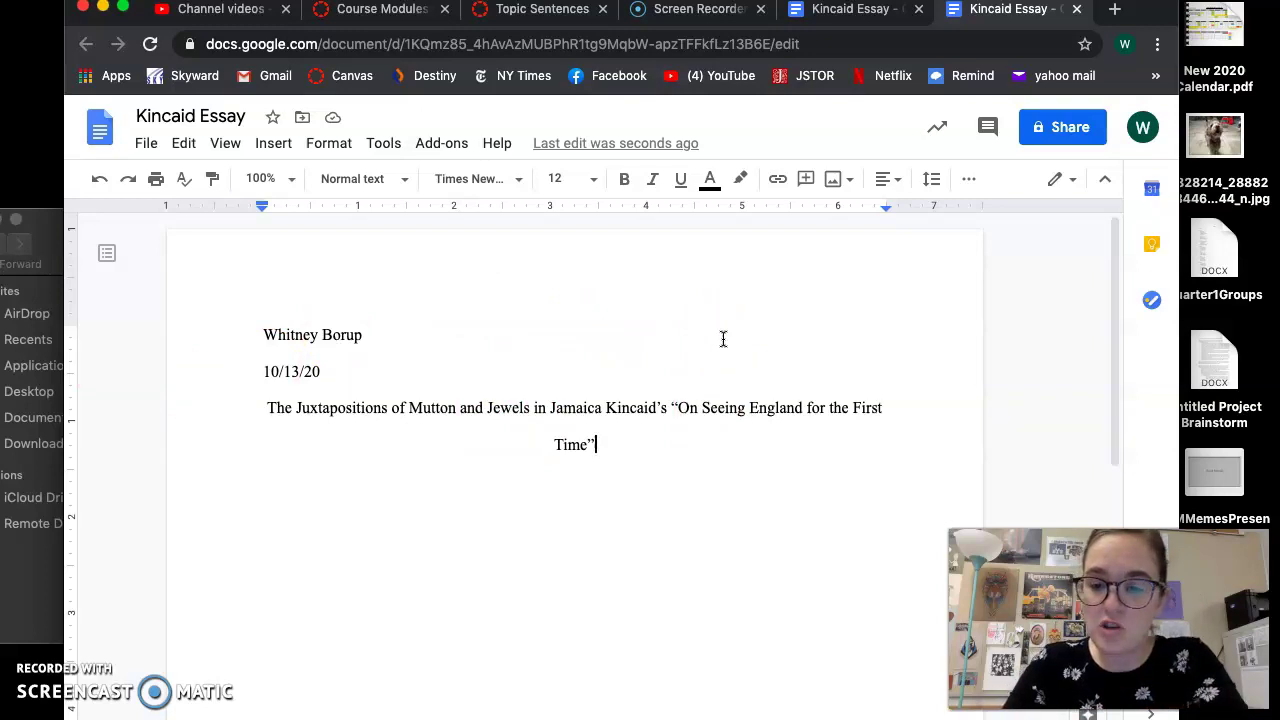
key("Return")
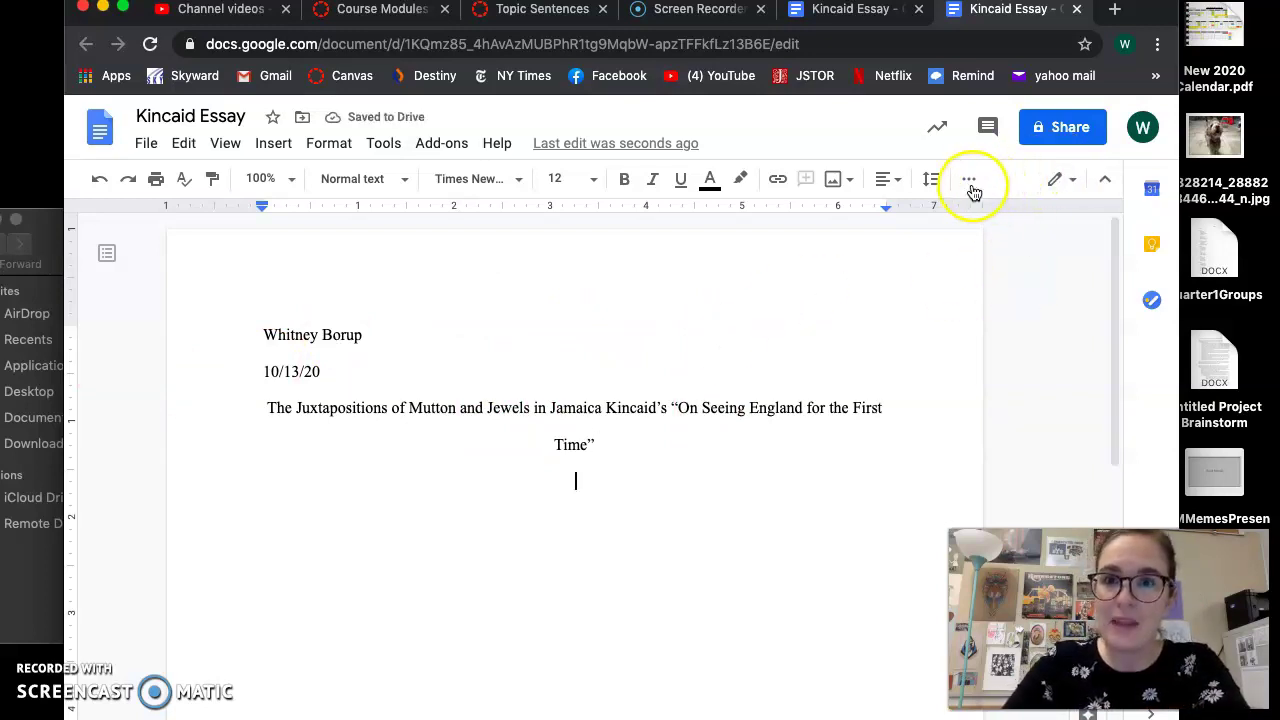
Left-align the empty line under the title, glance at the other Kincaid Essay tab, and return
left_click(889, 179)
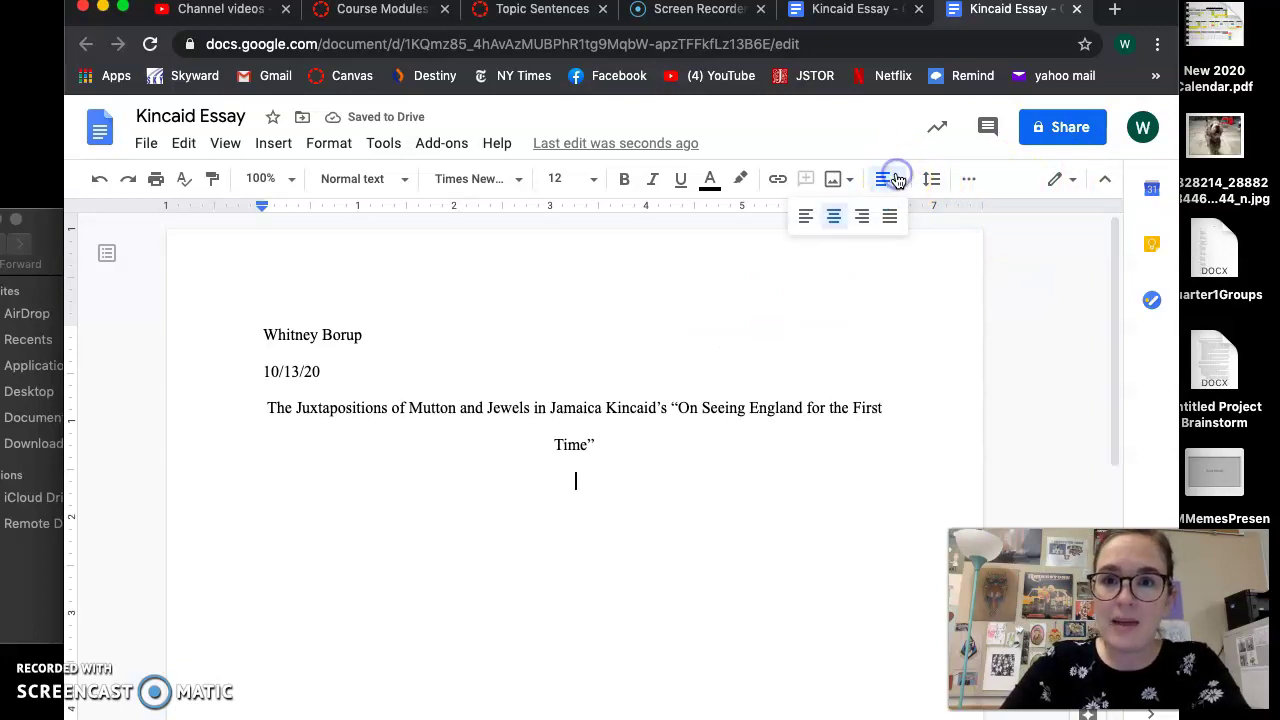
left_click(815, 217)
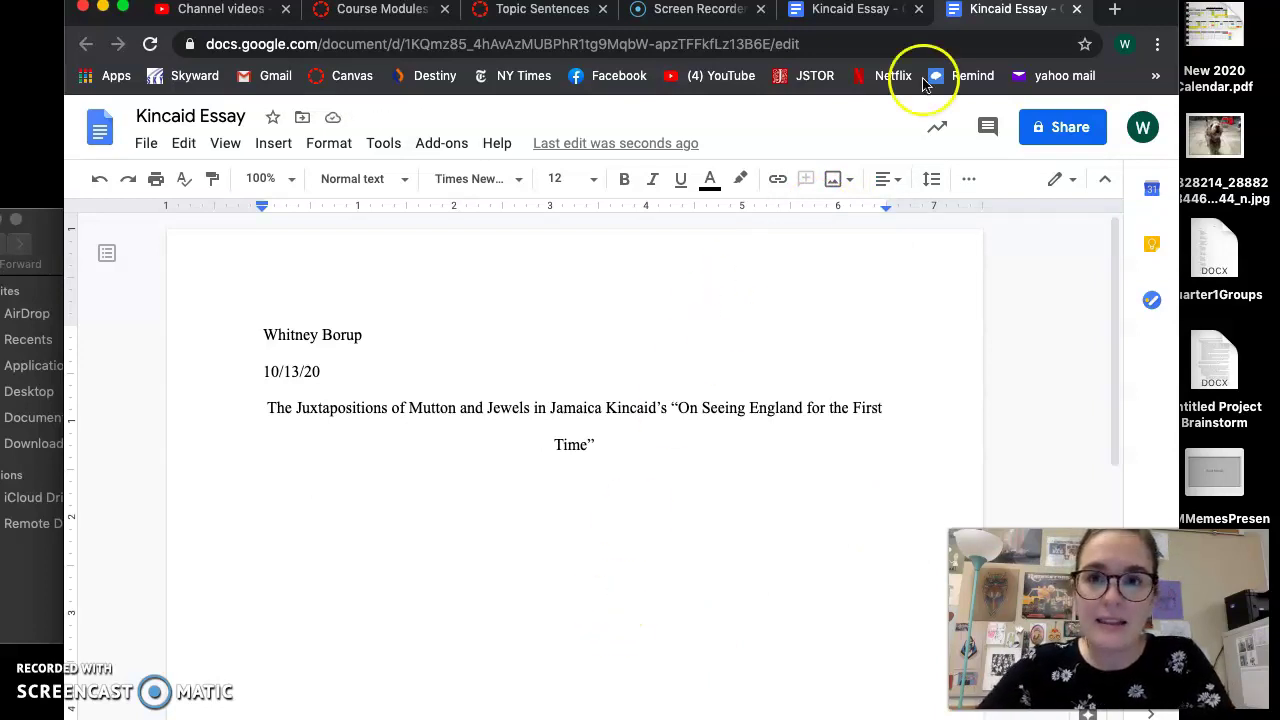
left_click(880, 10)
scroll(587, 540, "down", 8)
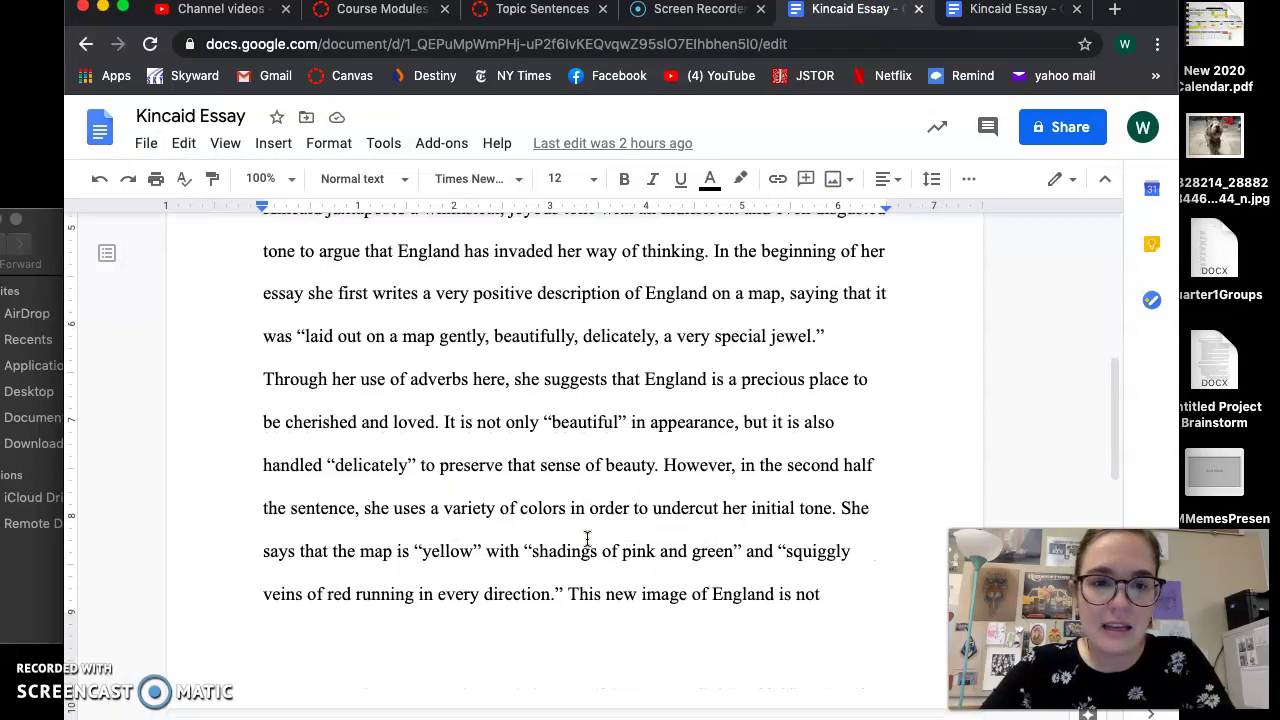
scroll(620, 525, "up", 5)
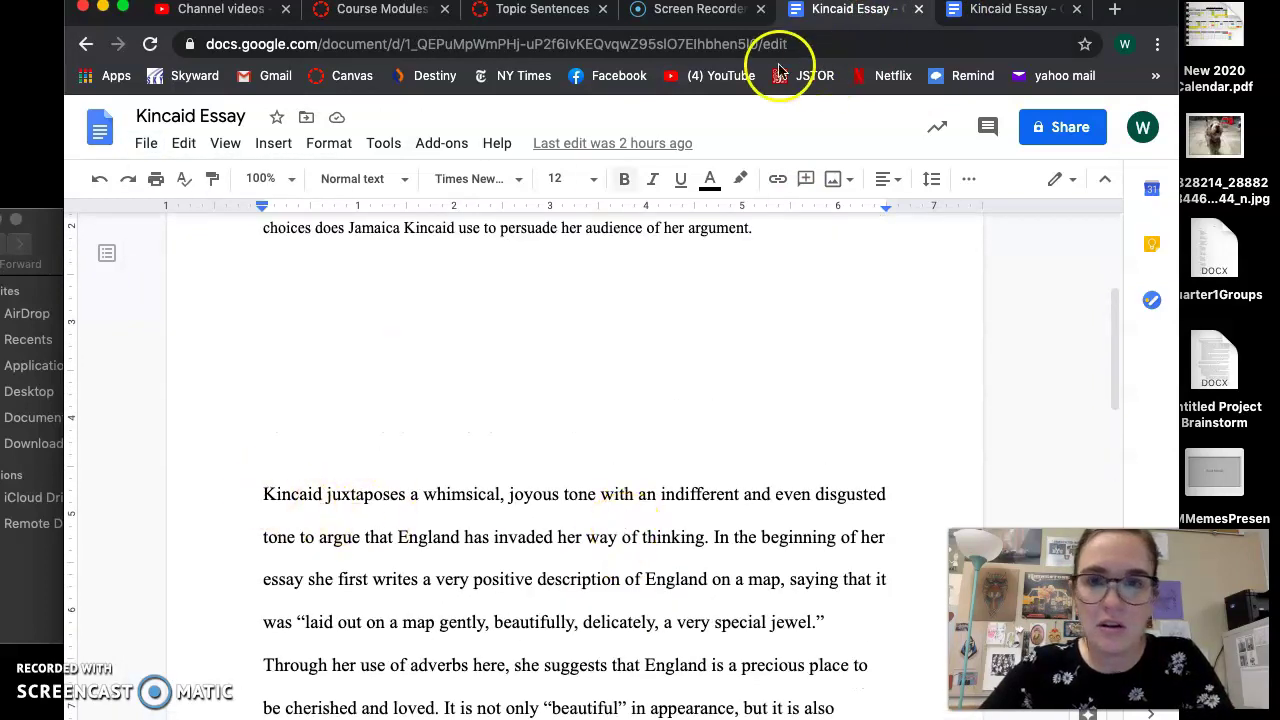
left_click(983, 12)
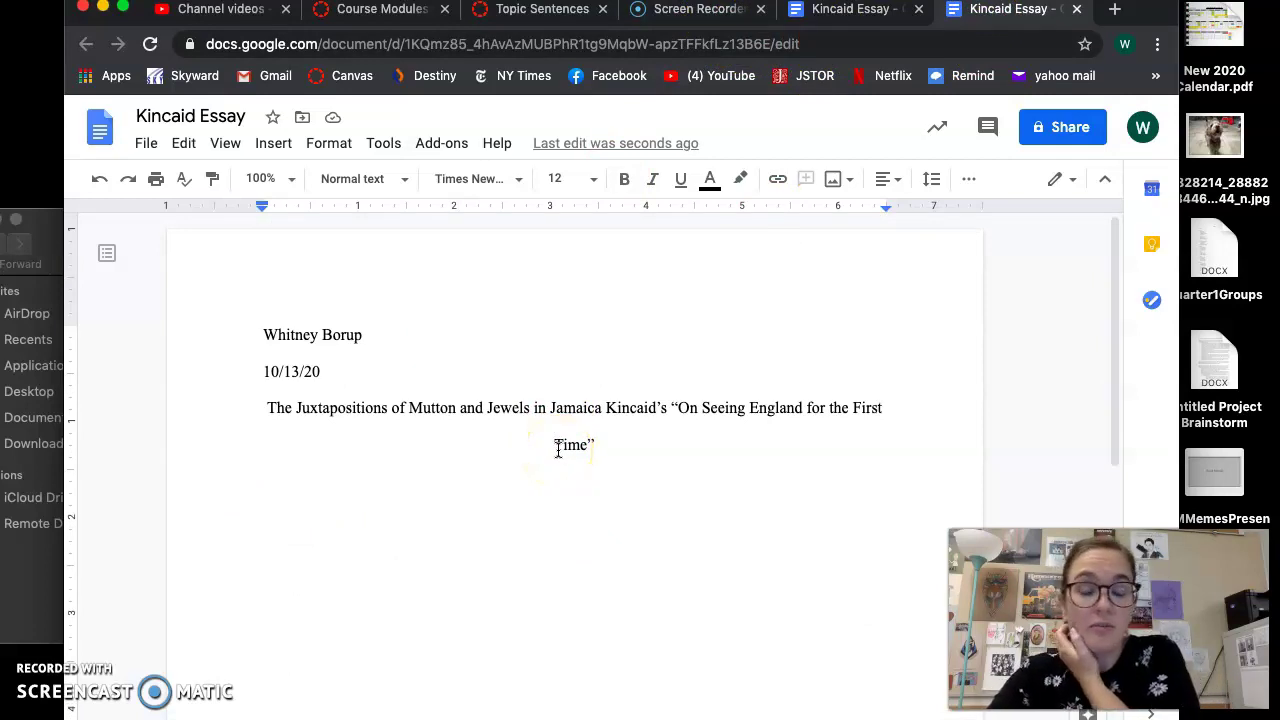
left_click(555, 460)
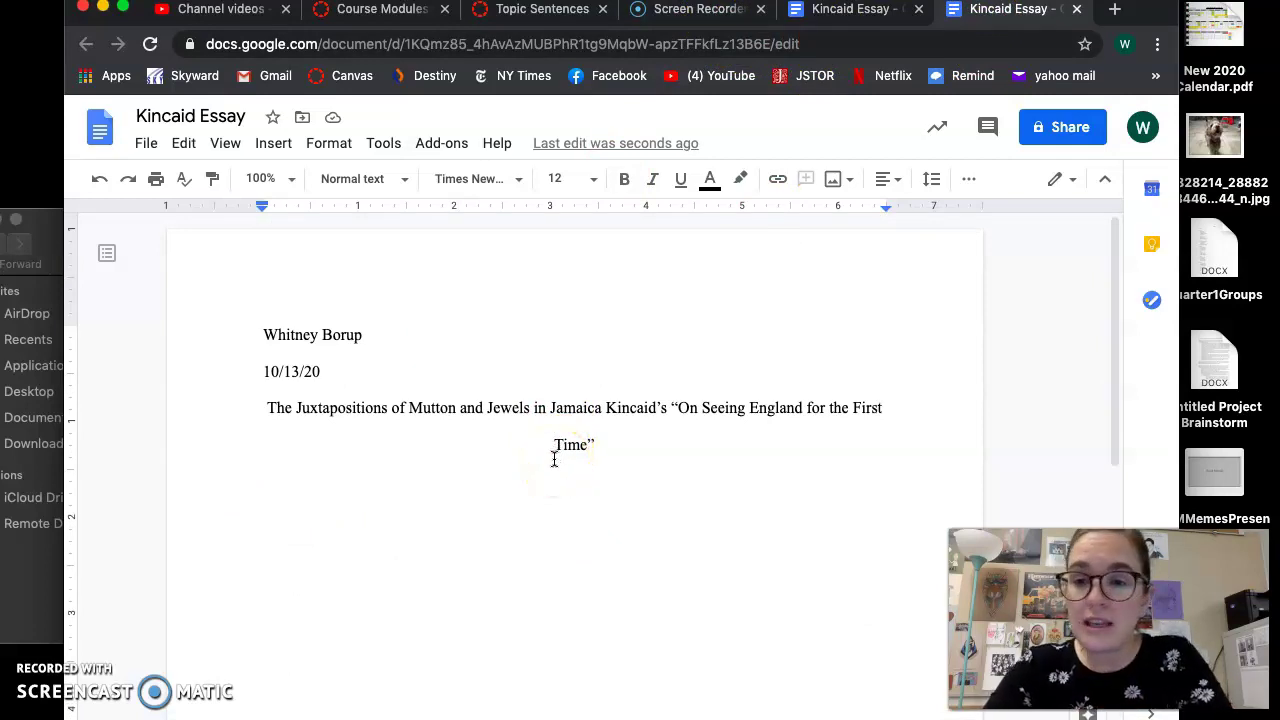
Type the SOAPSTONE intro questions about Kincaid, her audience, purpose and 1991 context
type("SO")
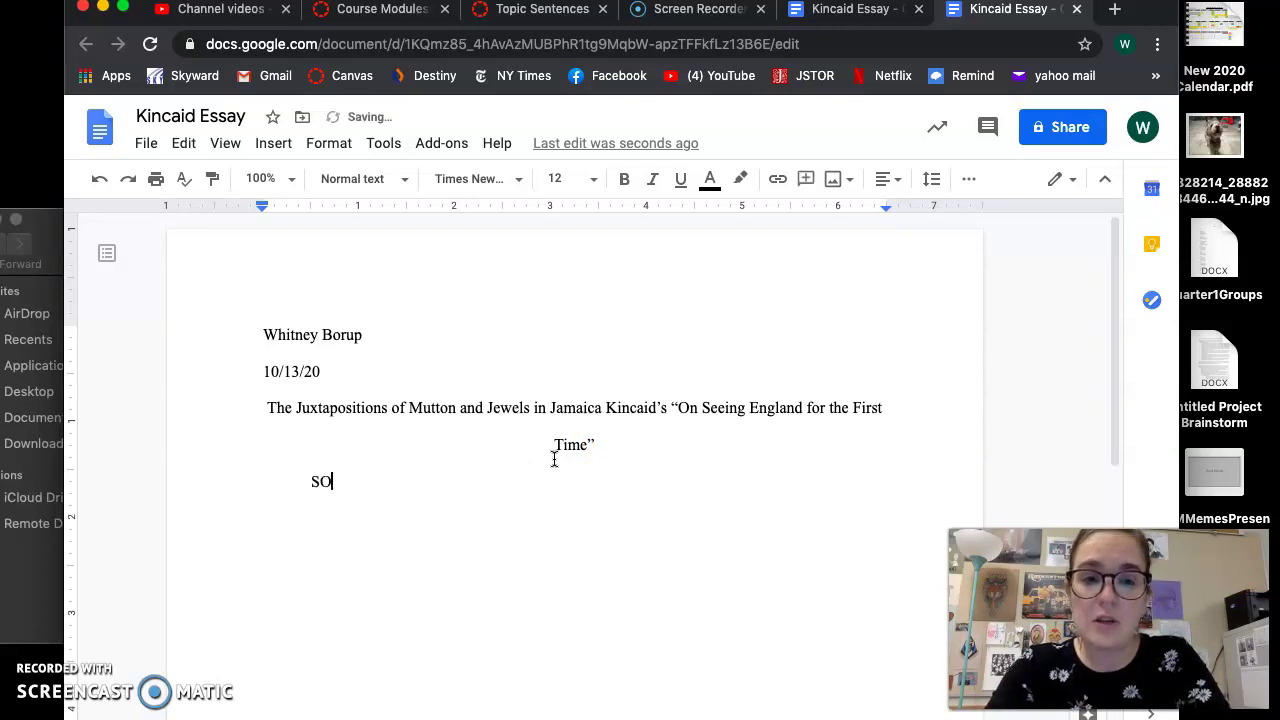
type("APSTONE for your")
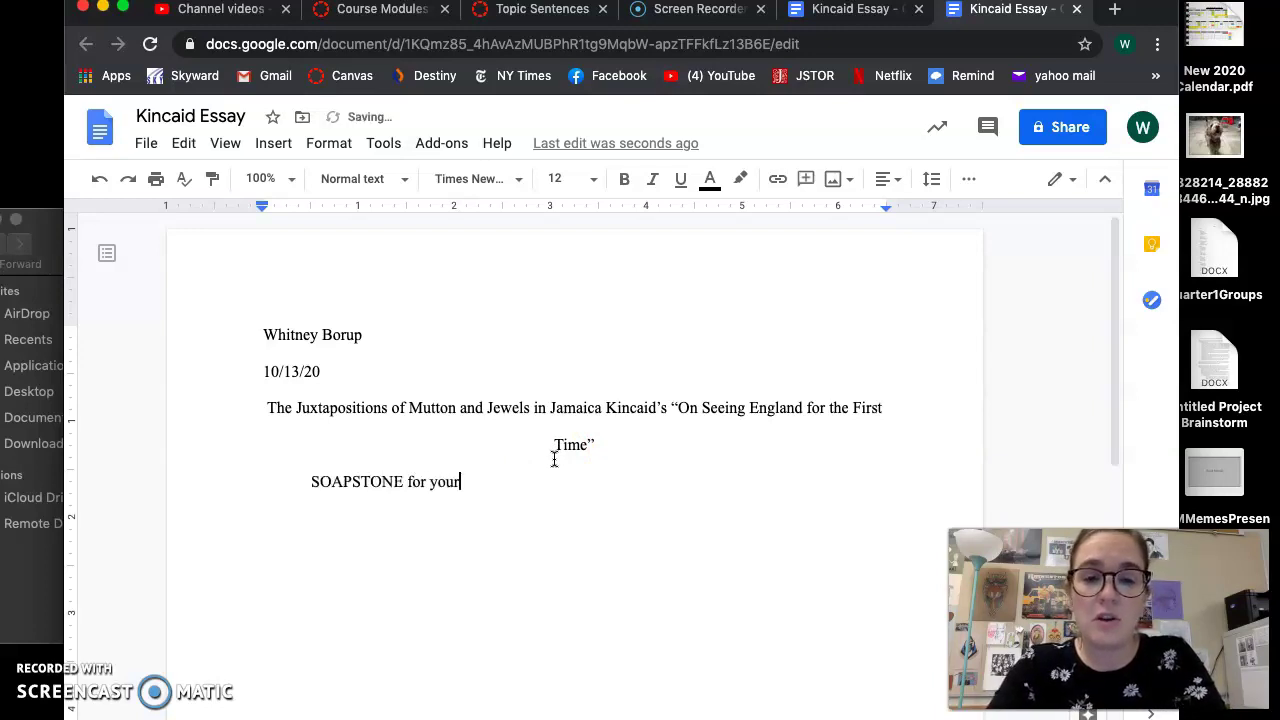
type(" infro: ")
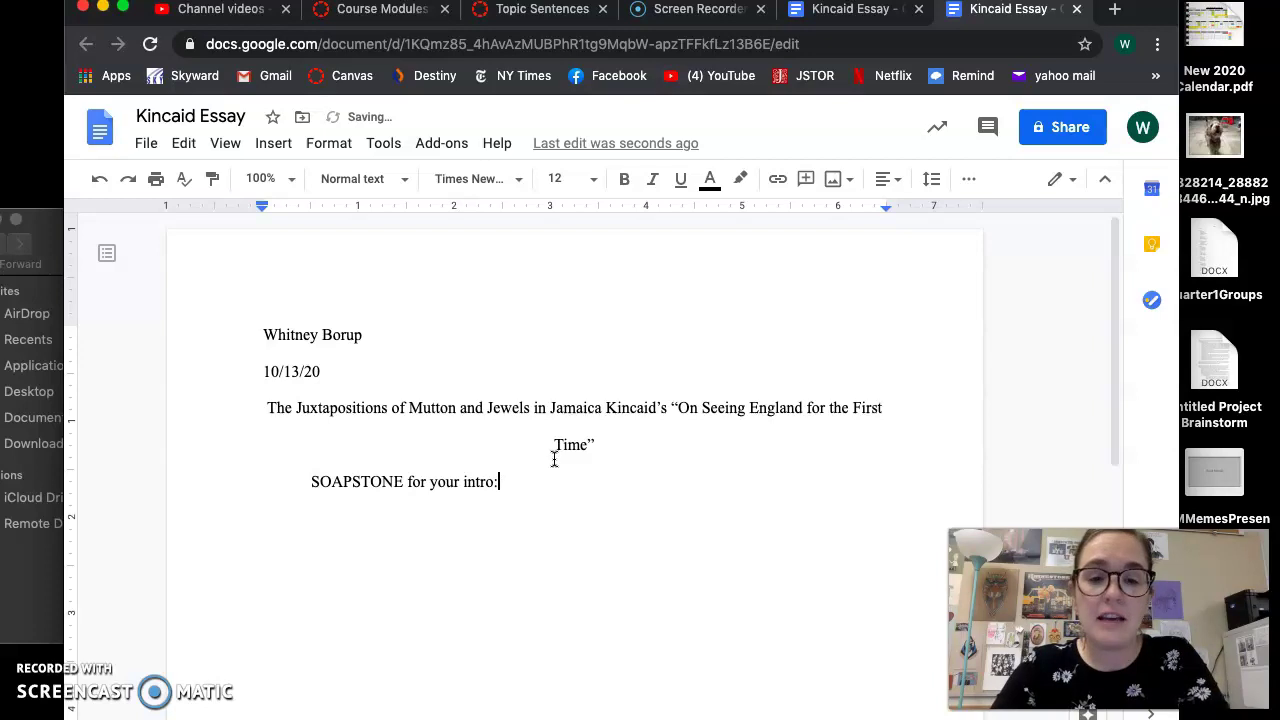
type("who is Kinca")
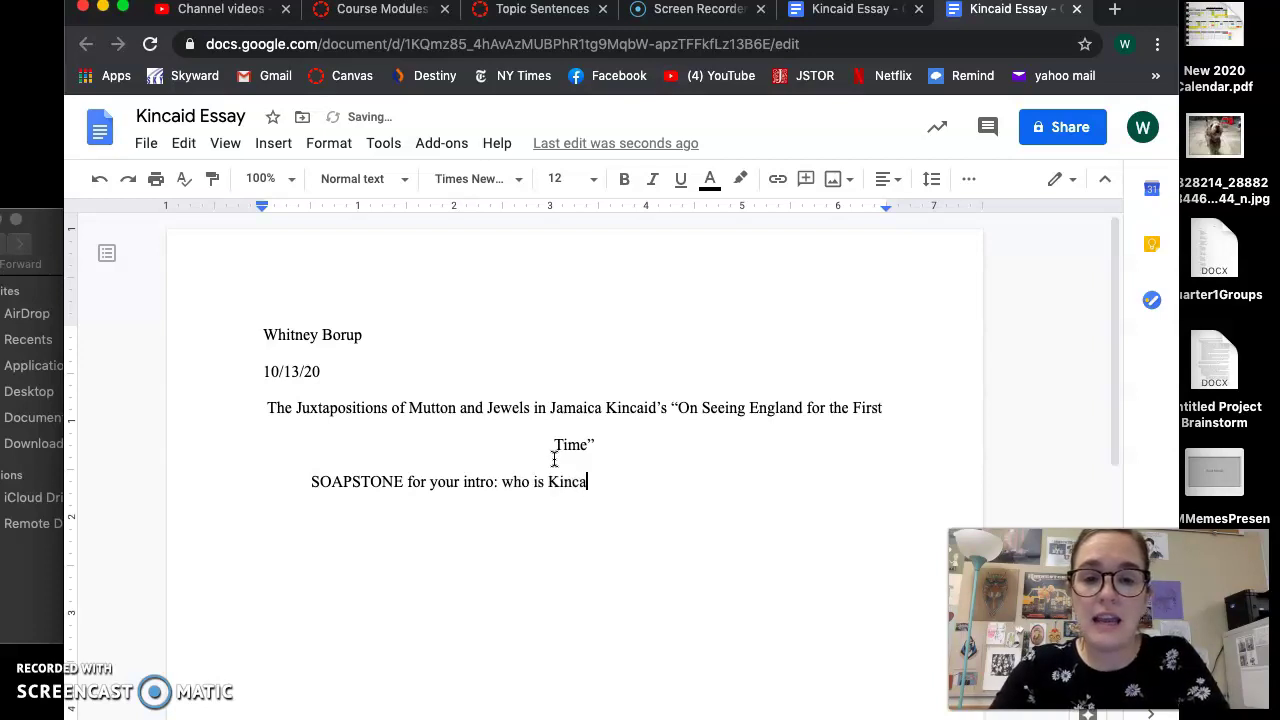
type("id? Where is she")
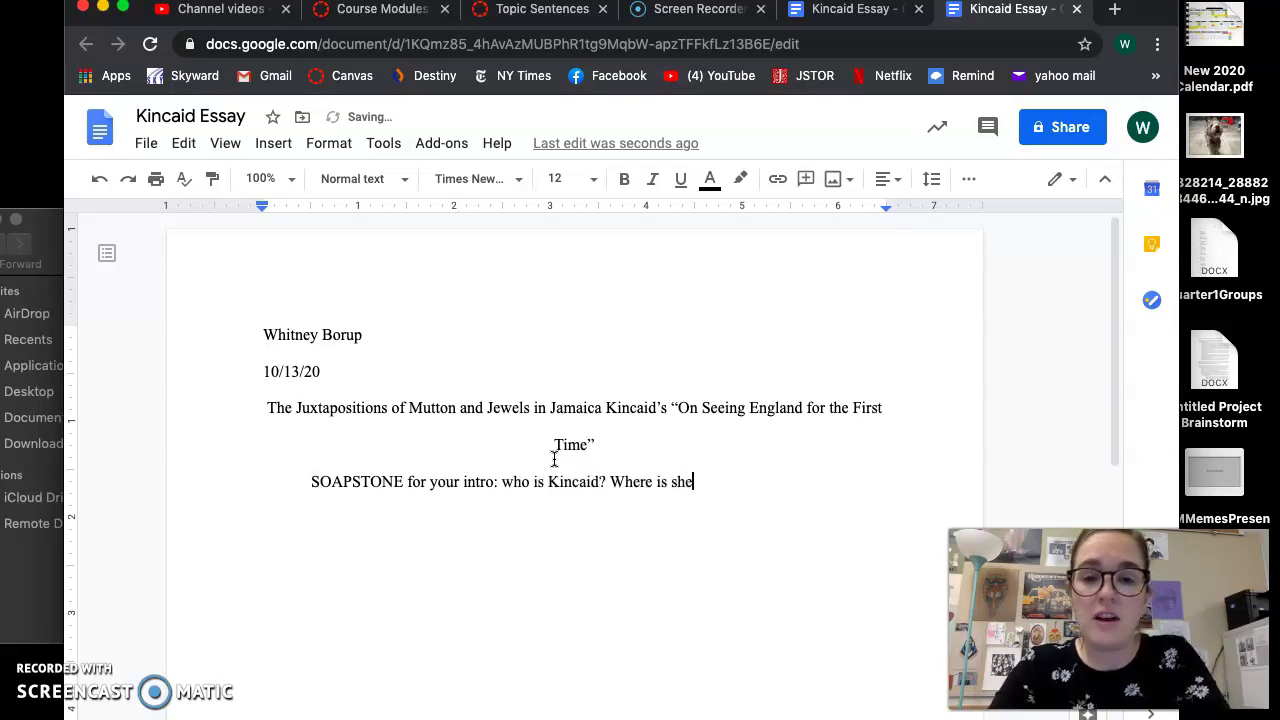
type(" from? Where did ")
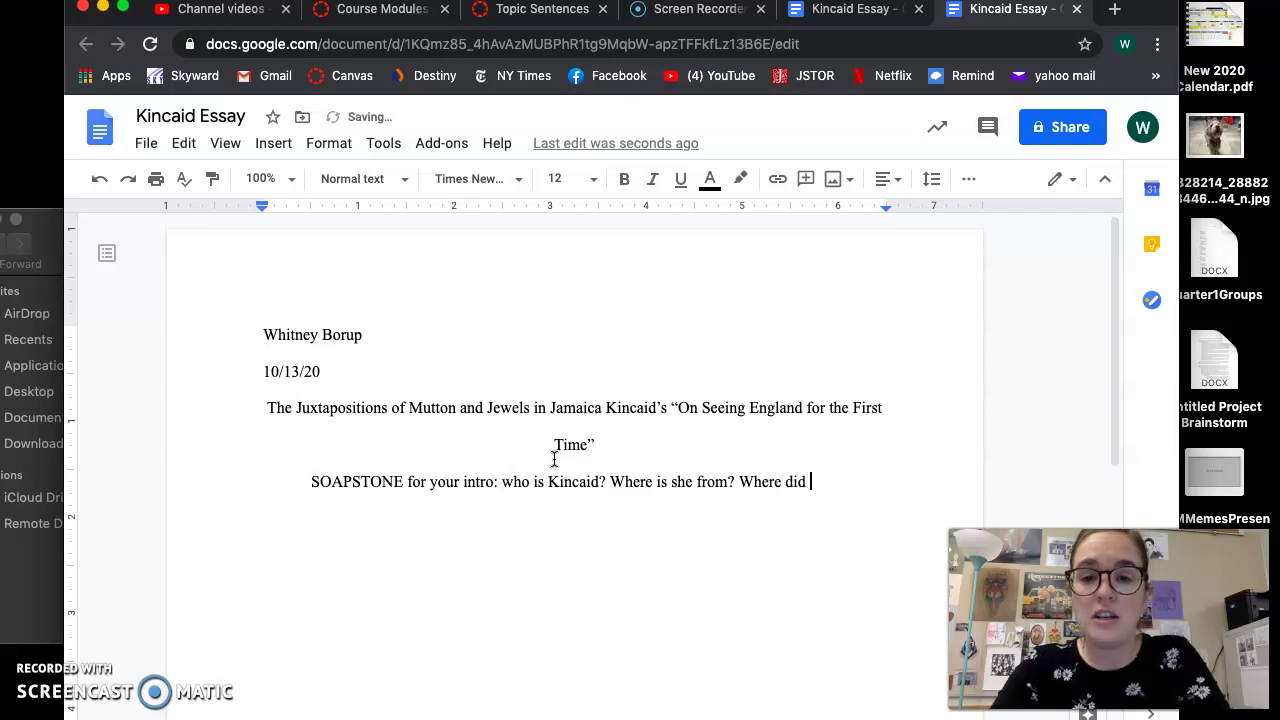
type("she publish this? ")
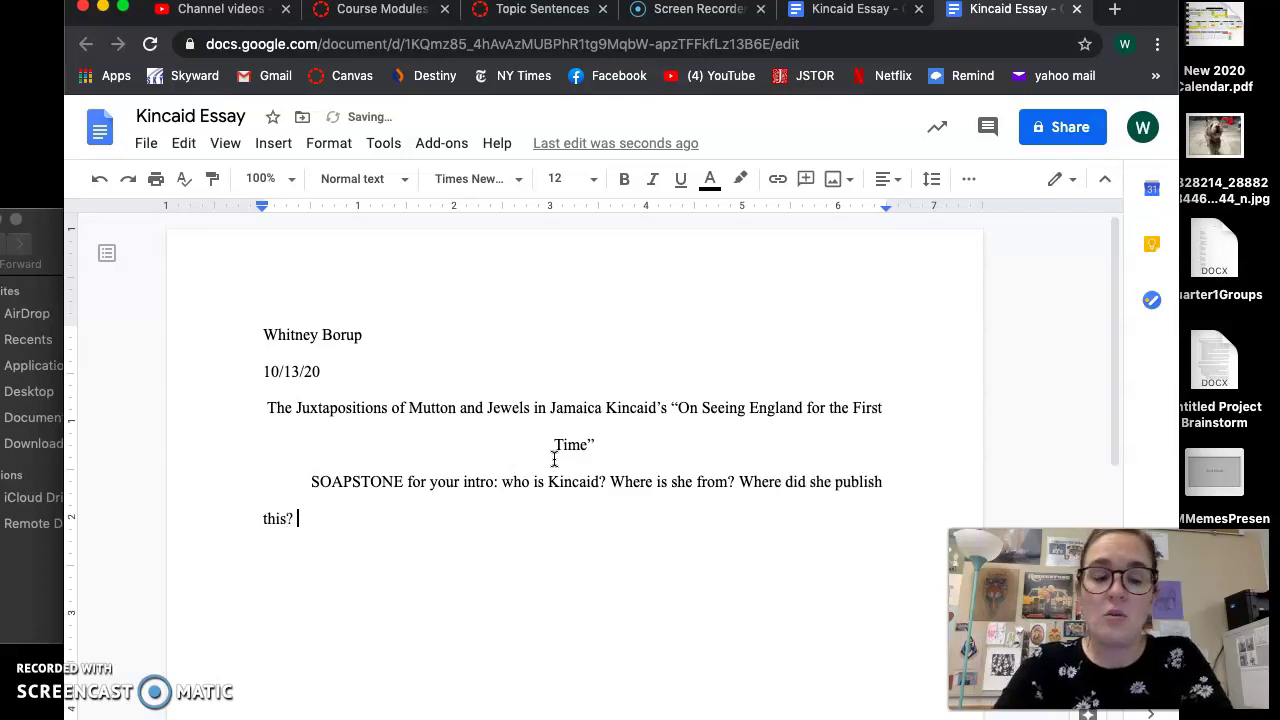
type("With which audi")
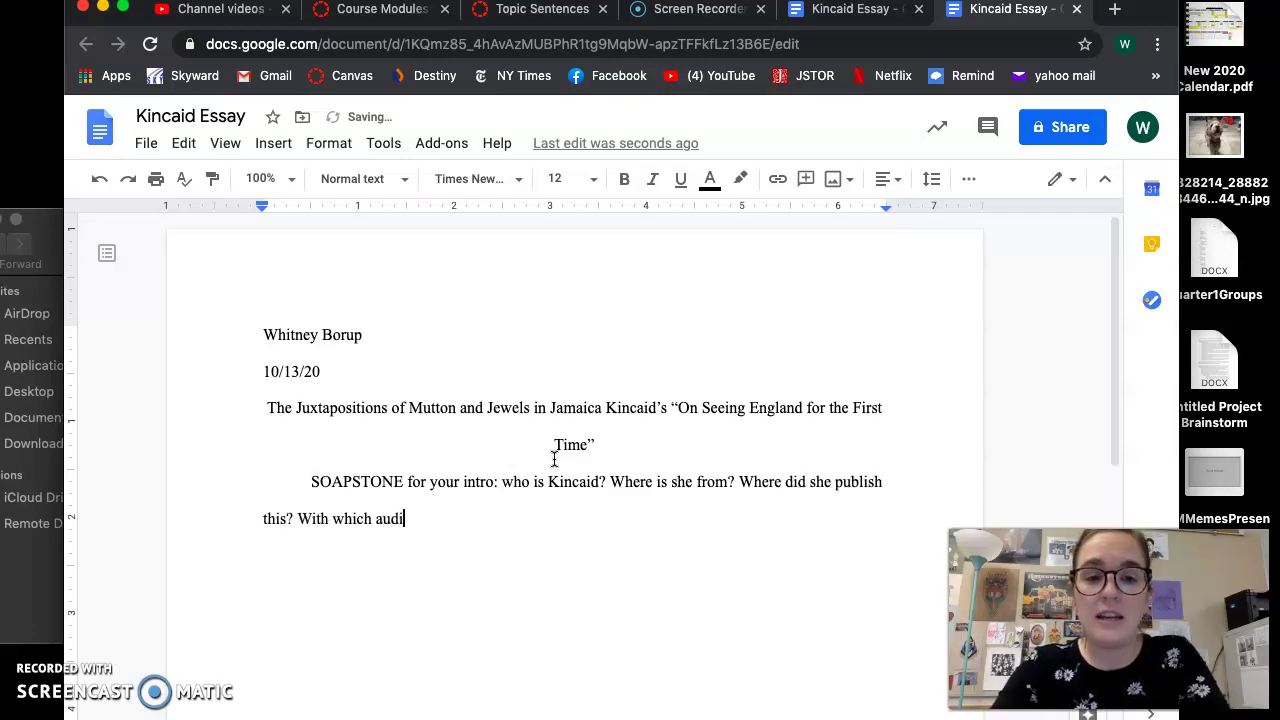
type("ence in mind? What ")
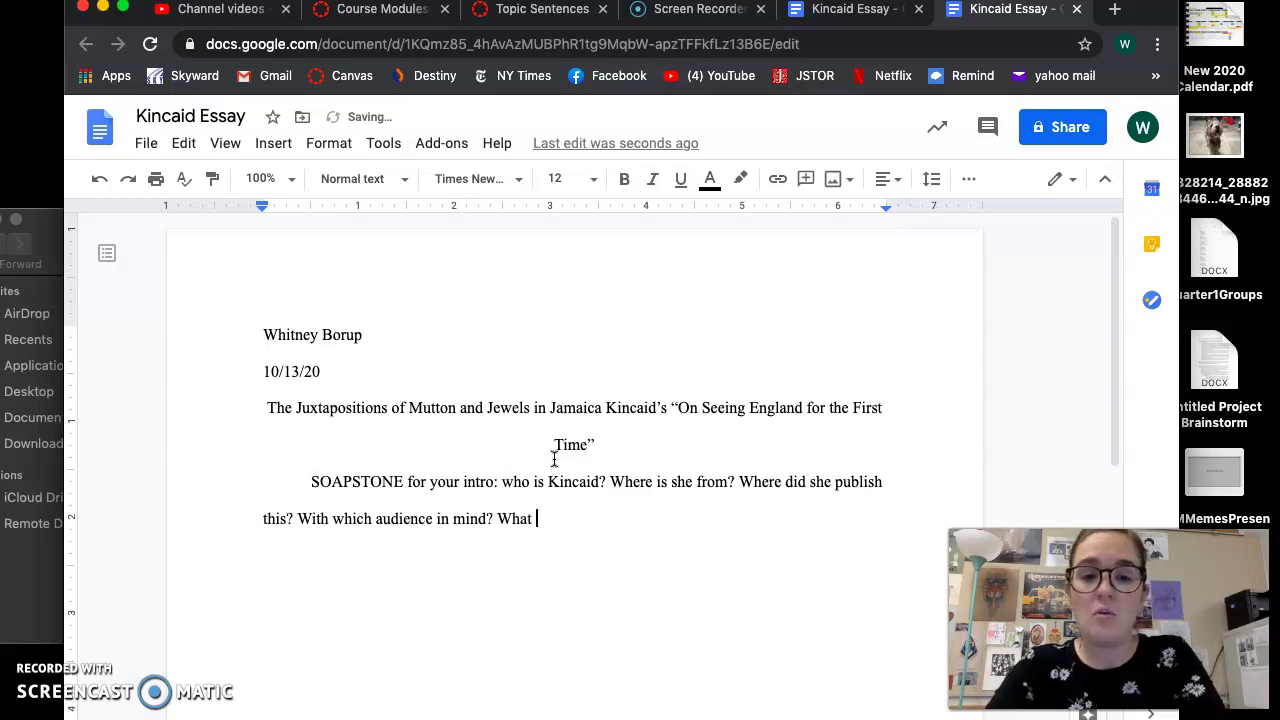
type("is her purpose")
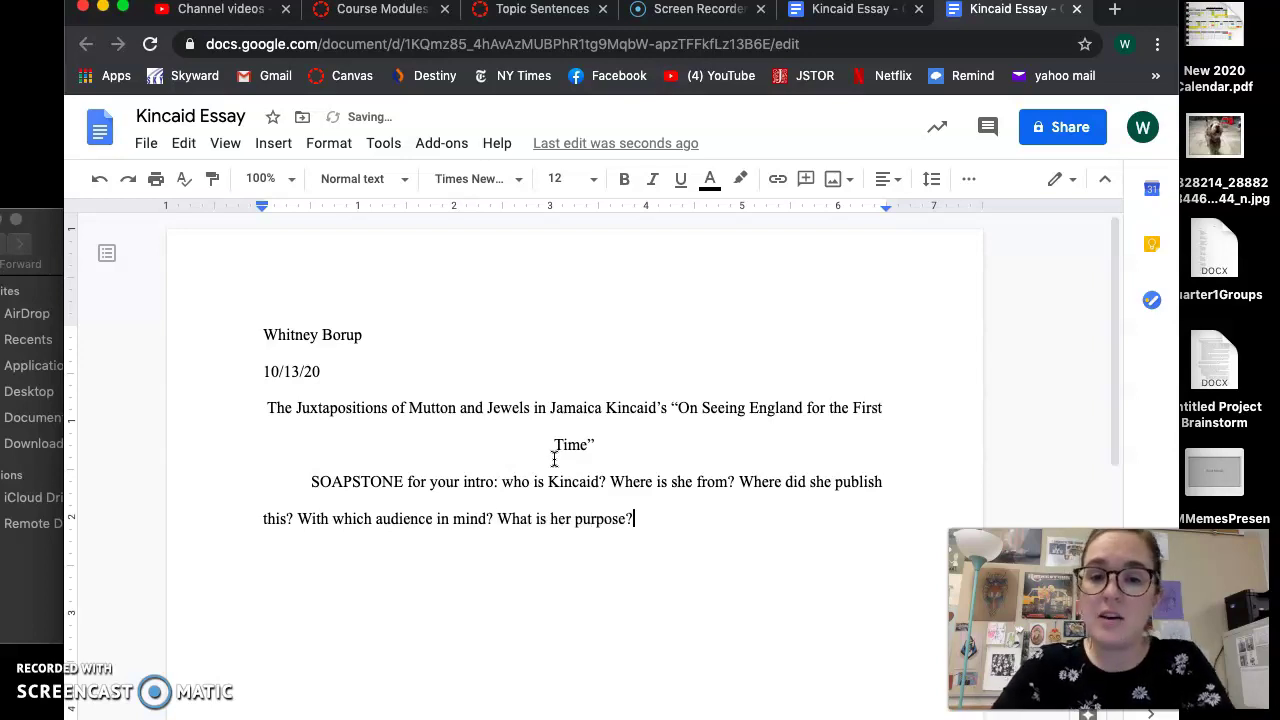
type("? What's happening aro")
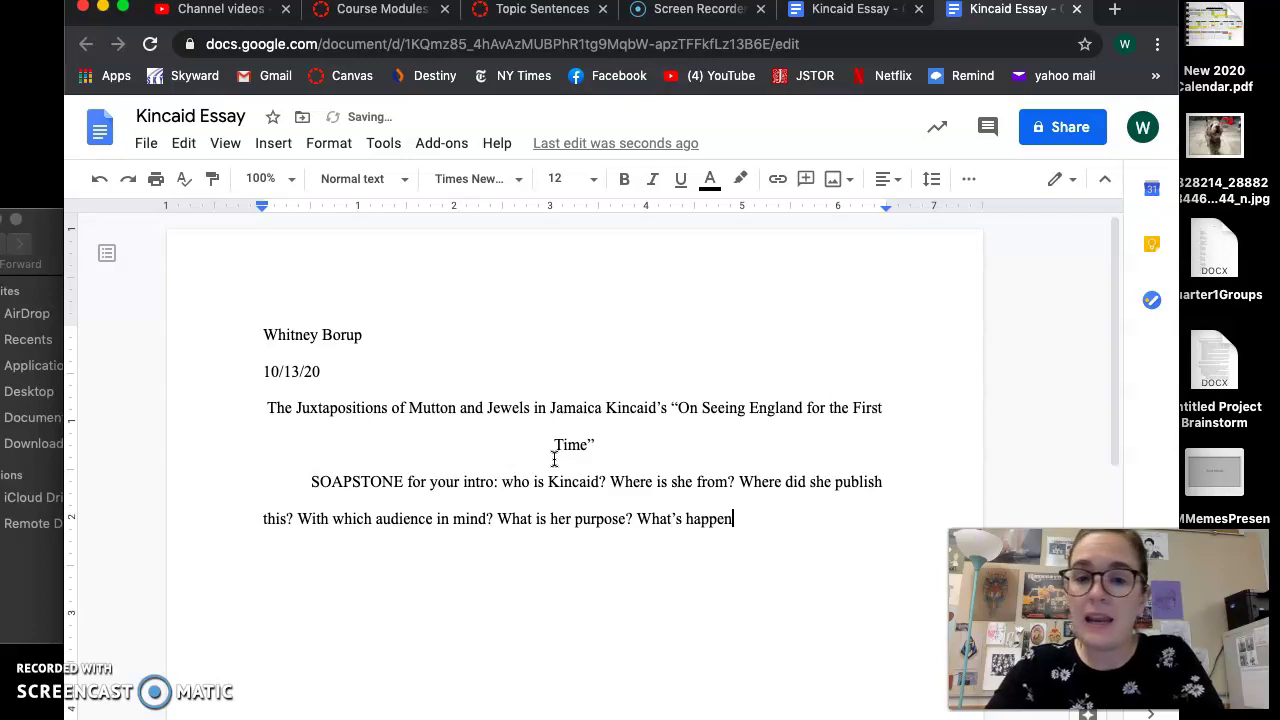
type("und this time period ")
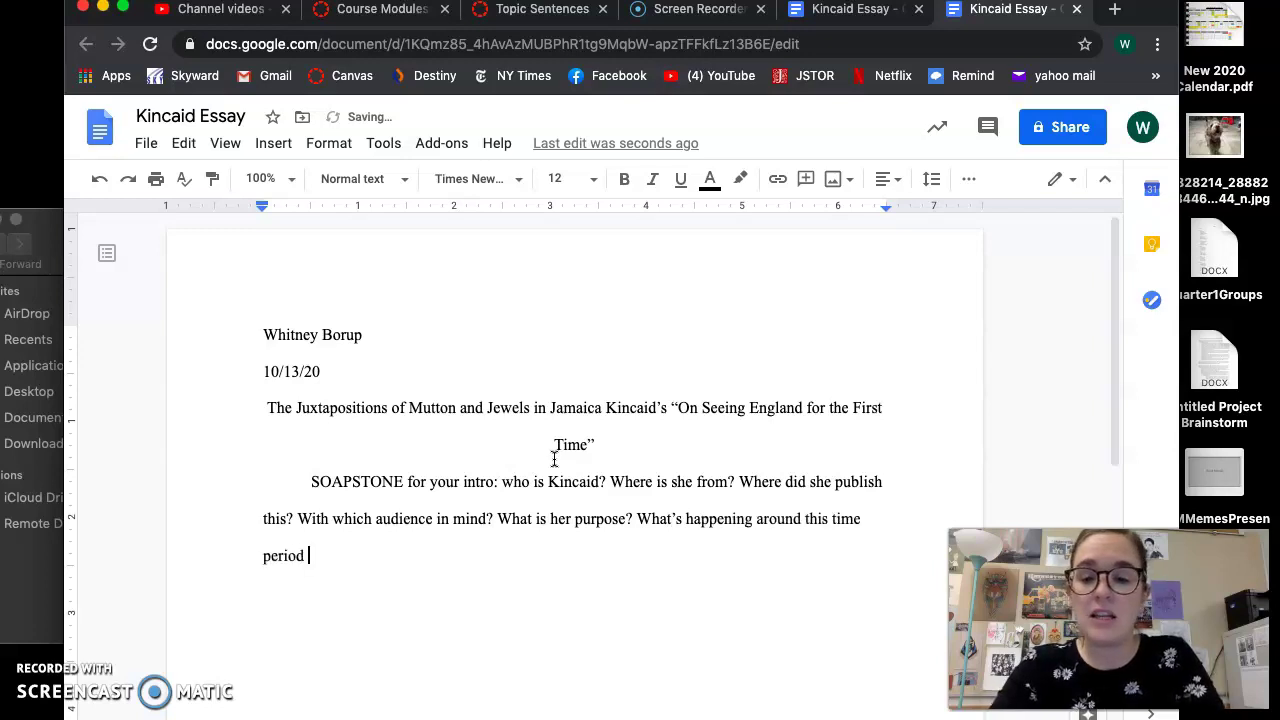
type("(1991)?")
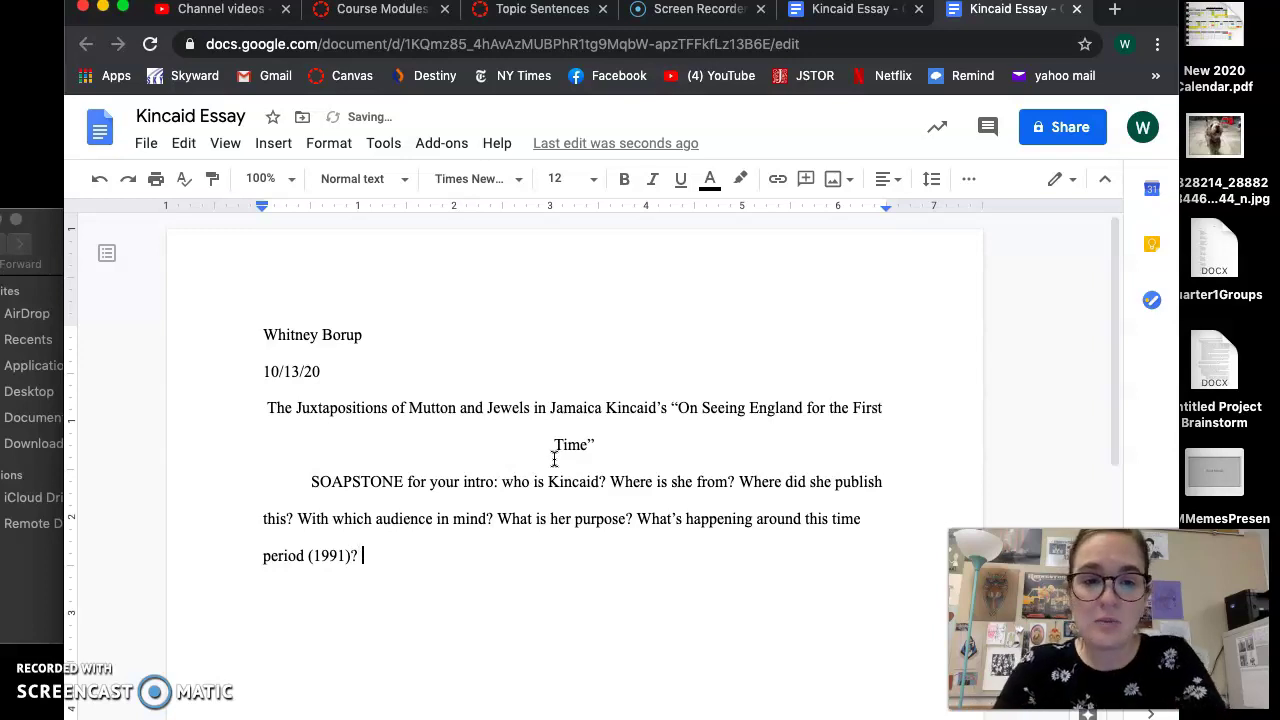
type(" Give CONTEXT")
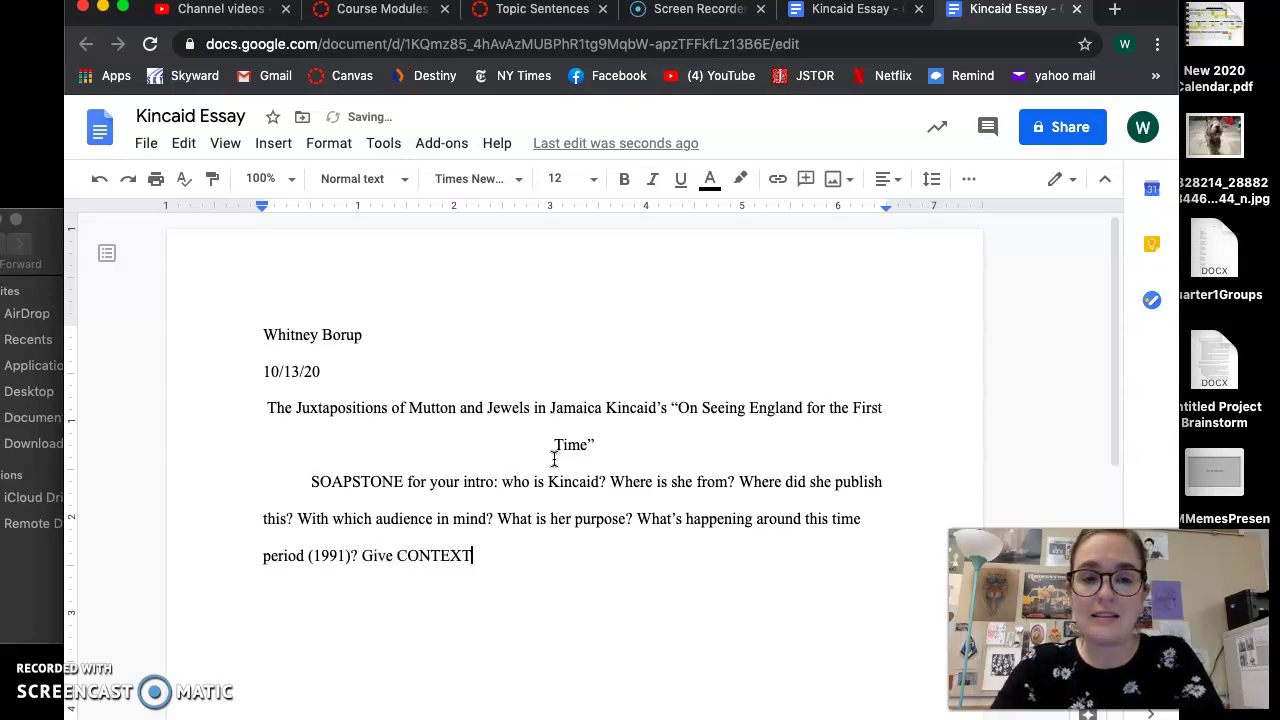
type(".")
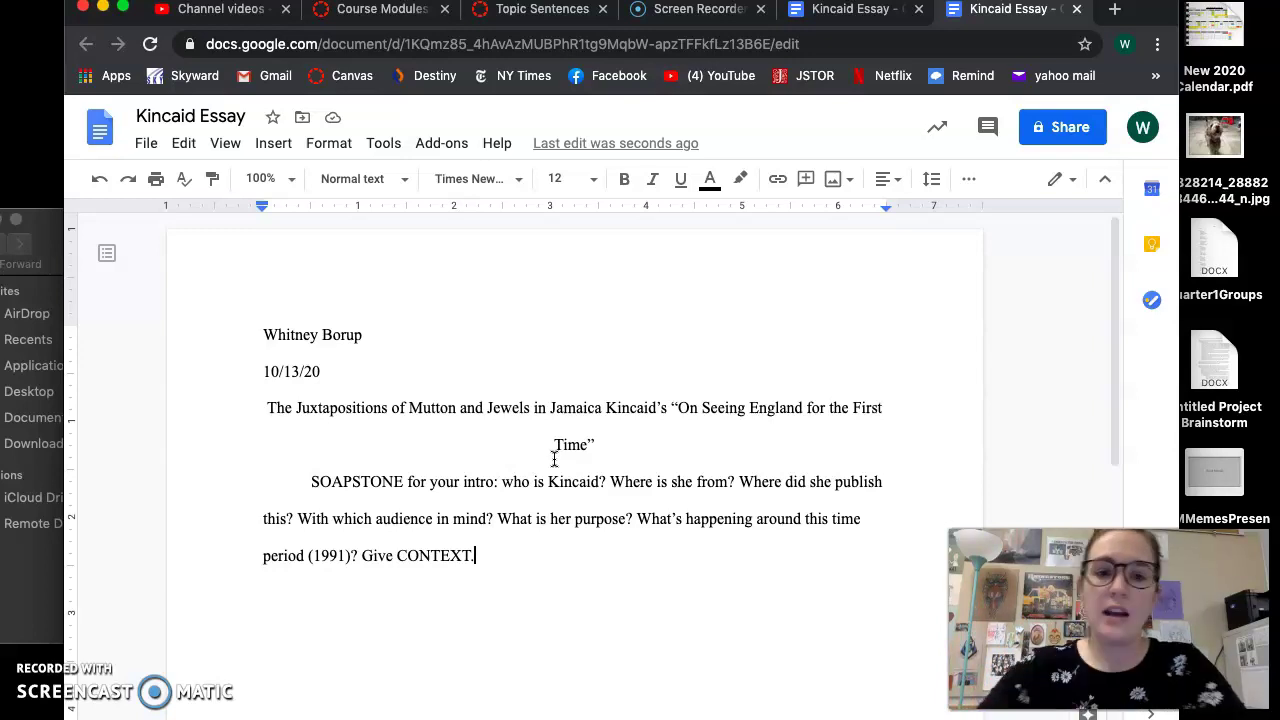
Start a 'Thesis Statement' line below the 'Give CONTEXT.' guidance
left_click(403, 481)
type("S")
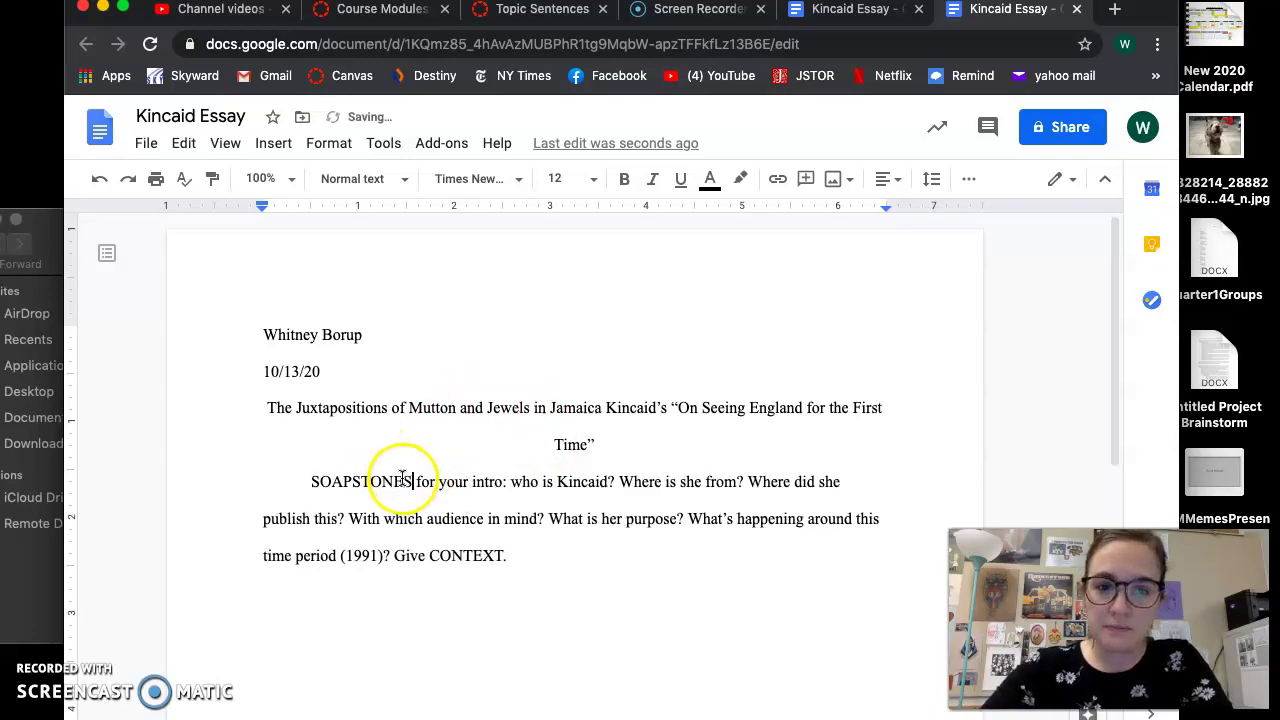
left_click(557, 551)
key("Return")
type("Thesis Th")
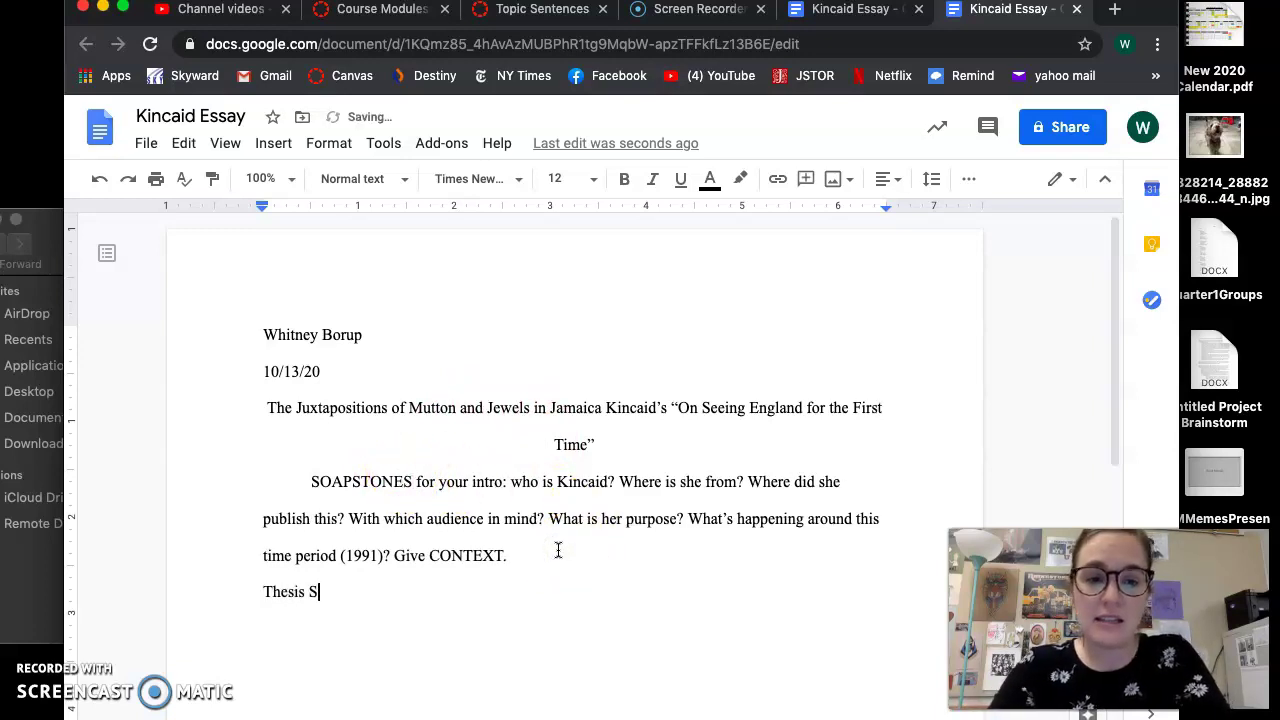
type("tatement")
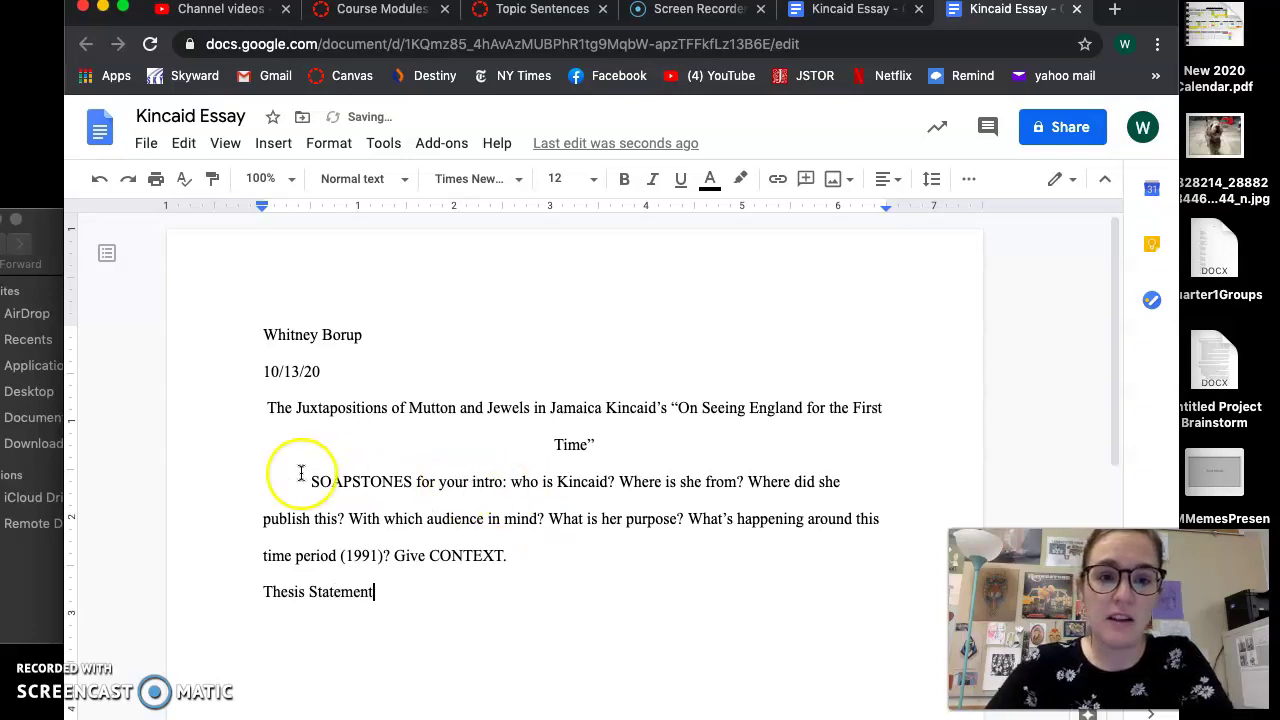
Add a bold, unindented 'Introduction paragraph:' label and finish the Thesis Statement guidance text
left_click(300, 473)
key("BackSpace")
type("Introd")
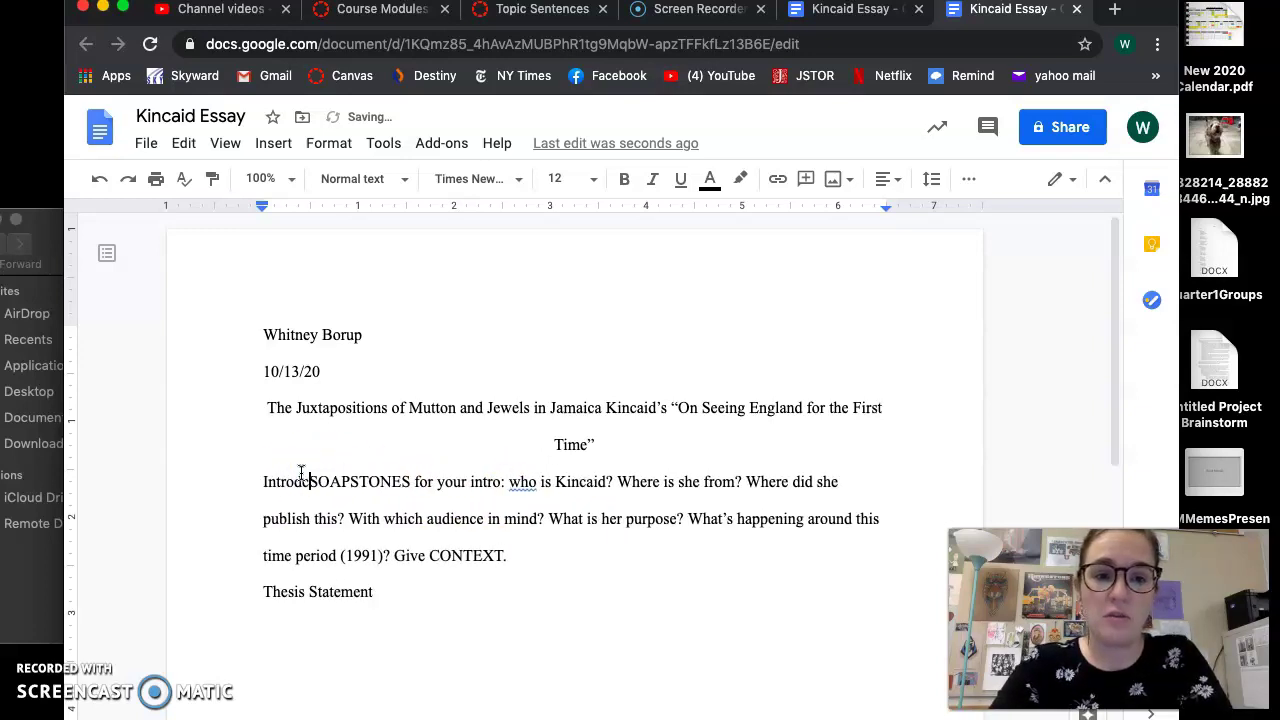
type("uction paragraph")
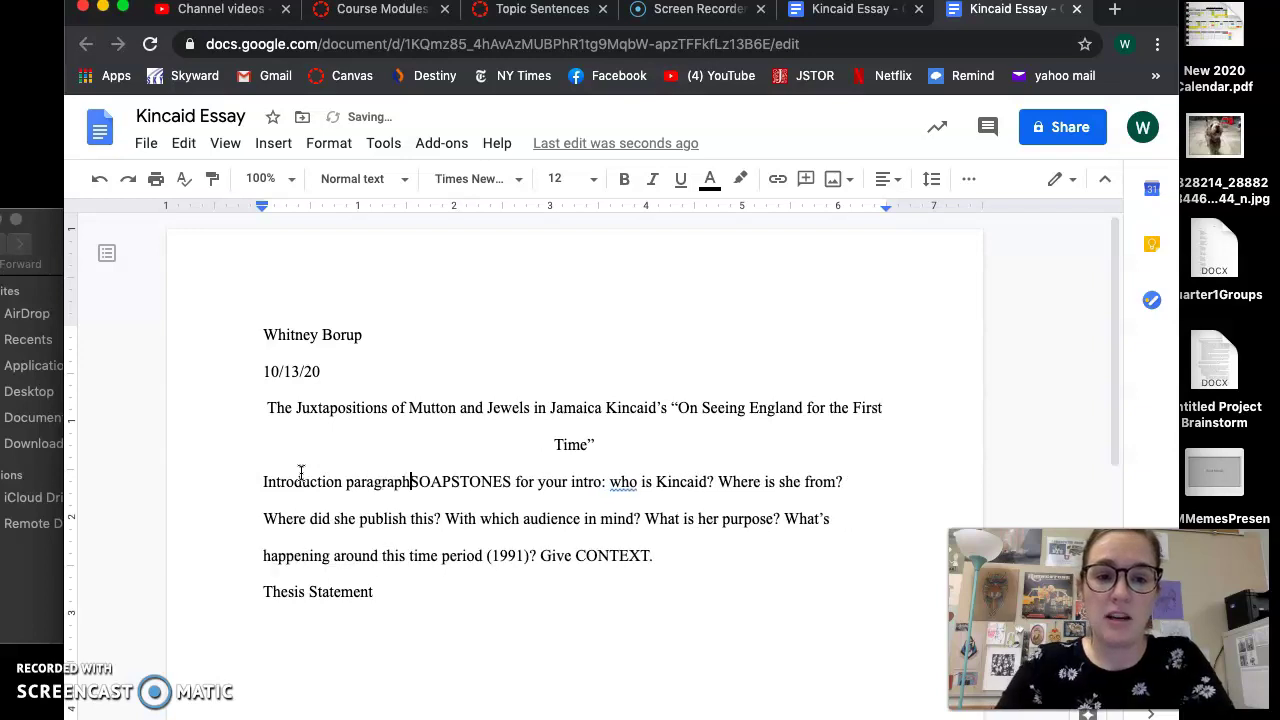
type(":")
left_click_drag(263, 482, 410, 482)
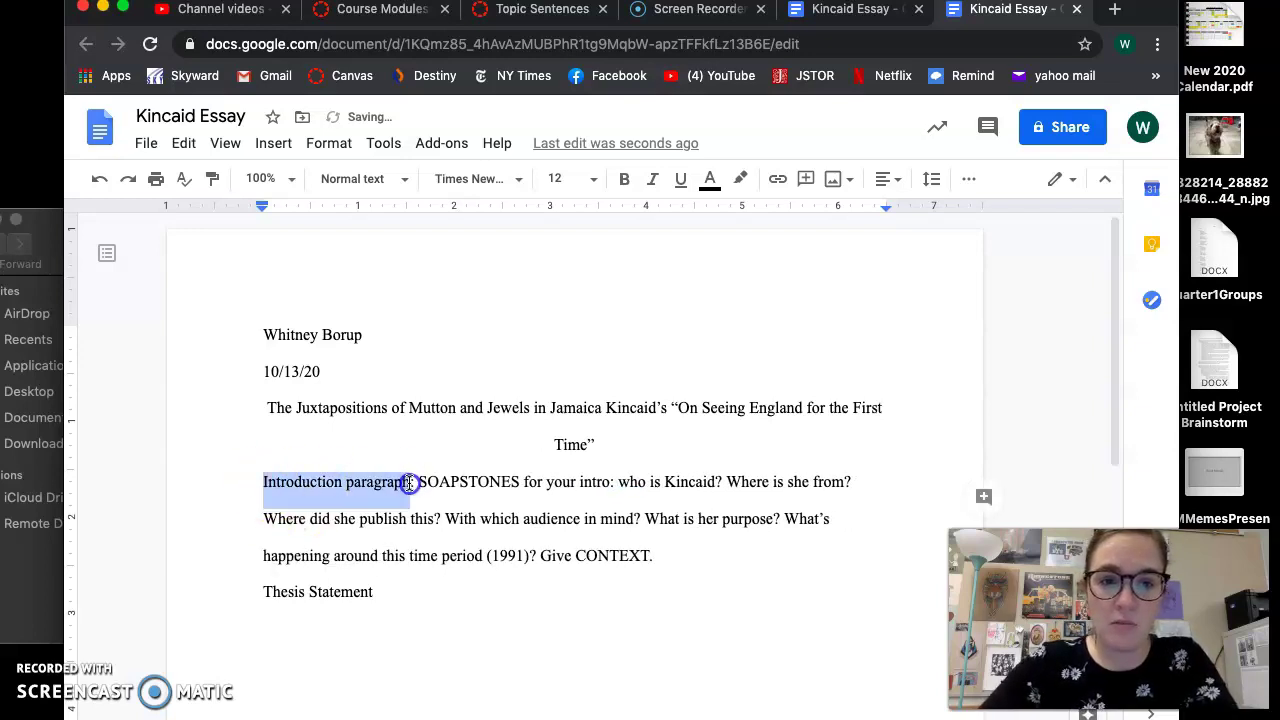
key("ctrl+b")
left_click(474, 580)
type(": ")
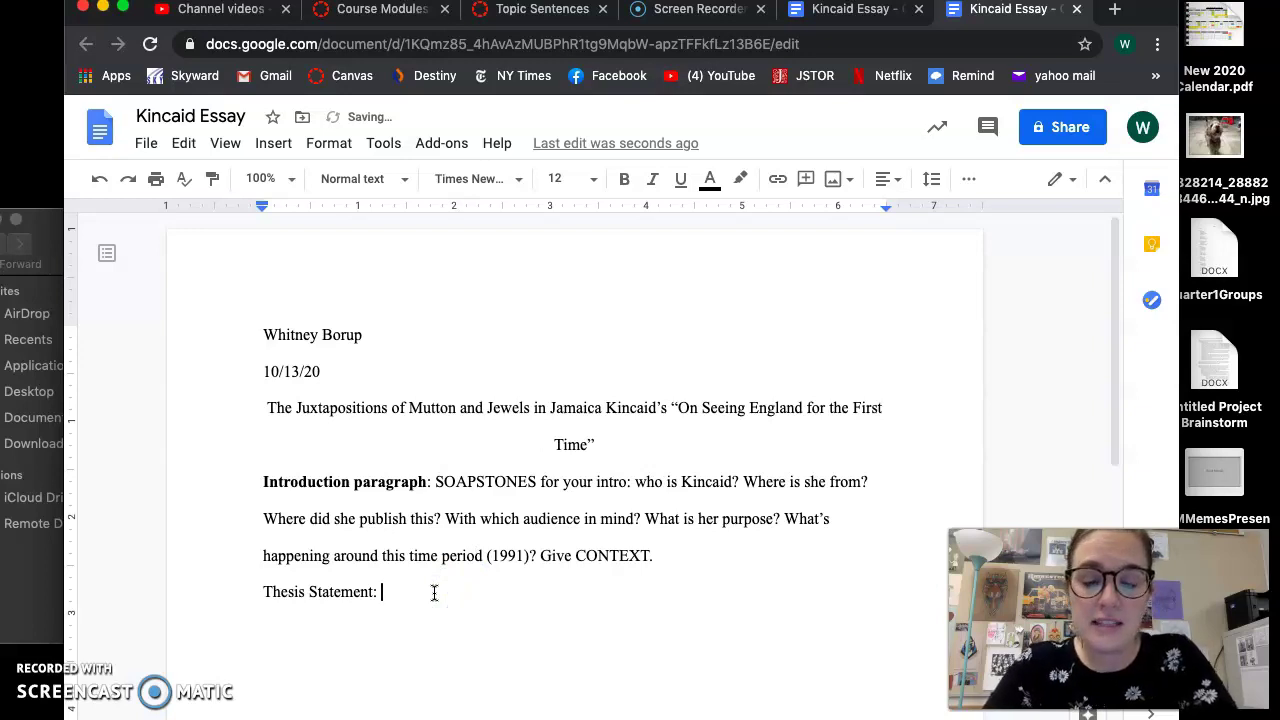
type("The argument")
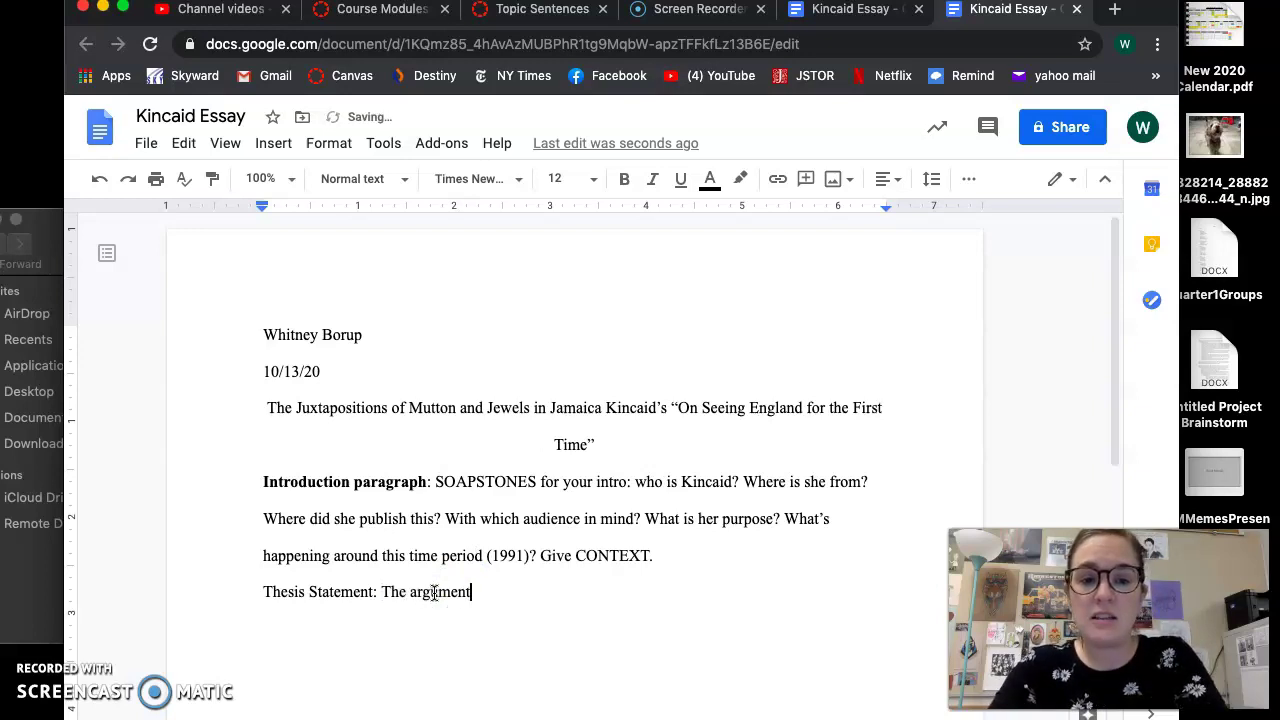
type(" of Kincaid's essay")
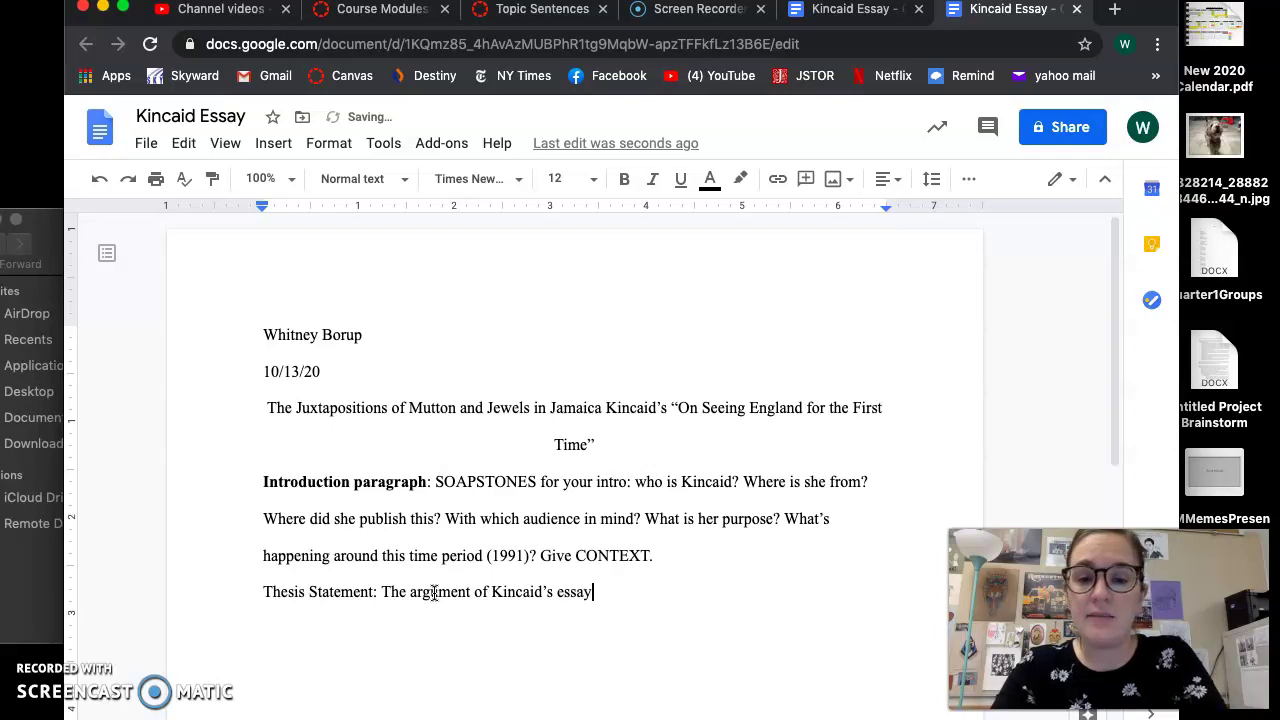
type(" + a")
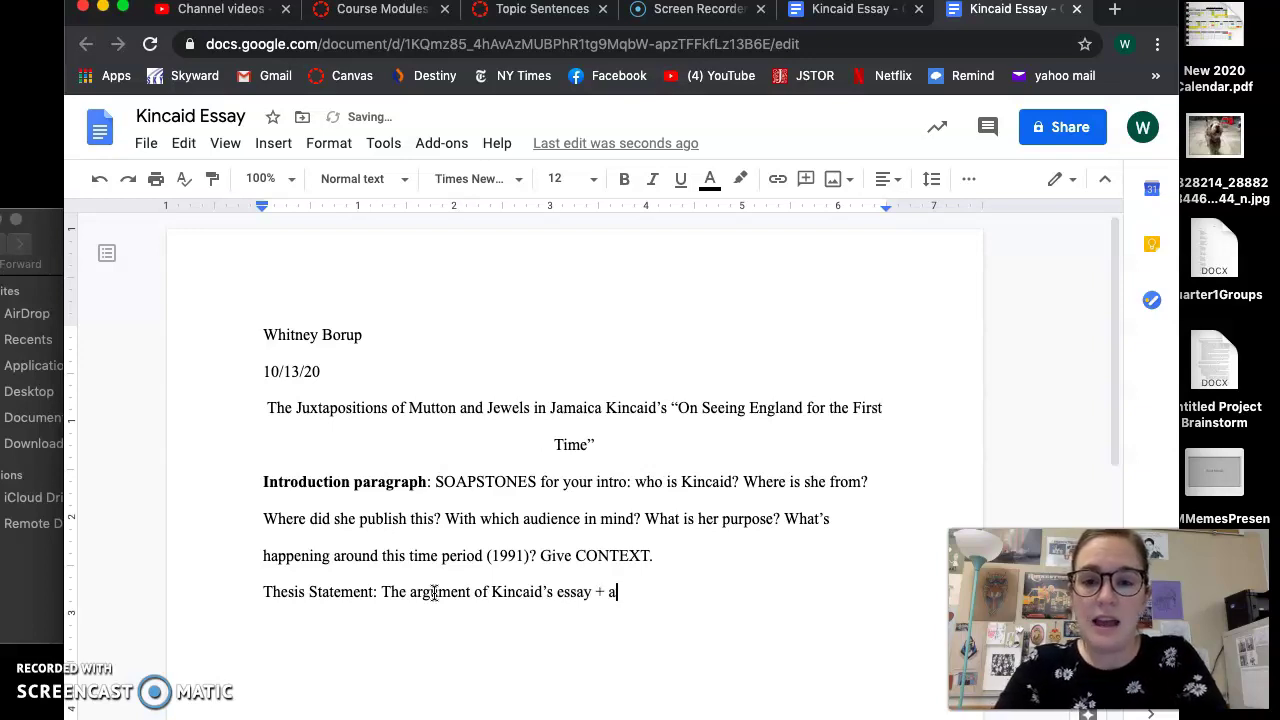
type("t least three observ")
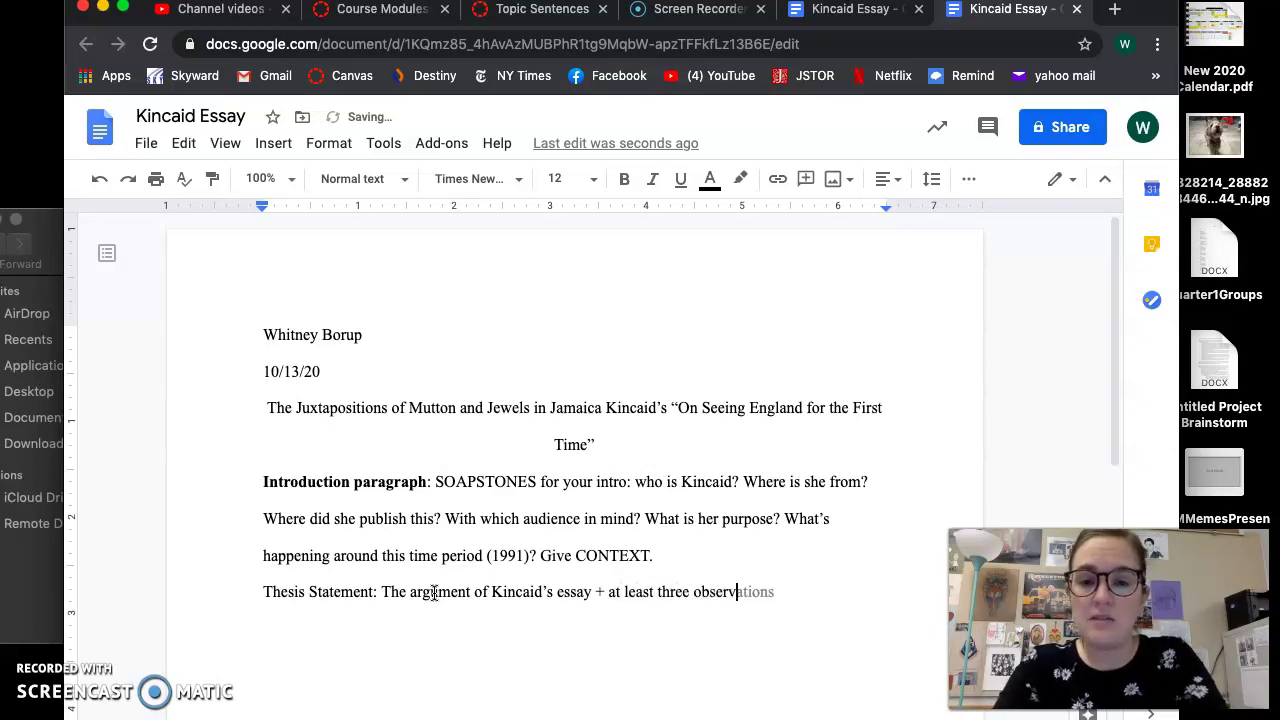
type("ations about her language c")
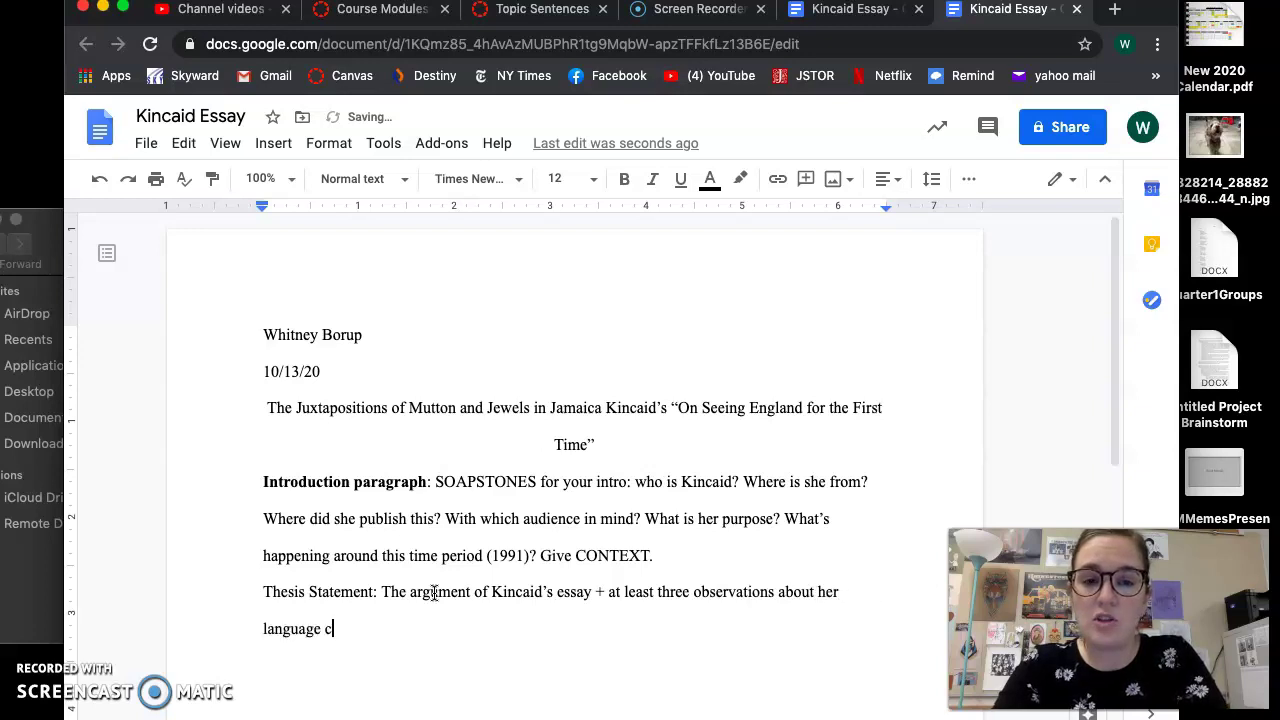
type("hoices.")
left_click(830, 10)
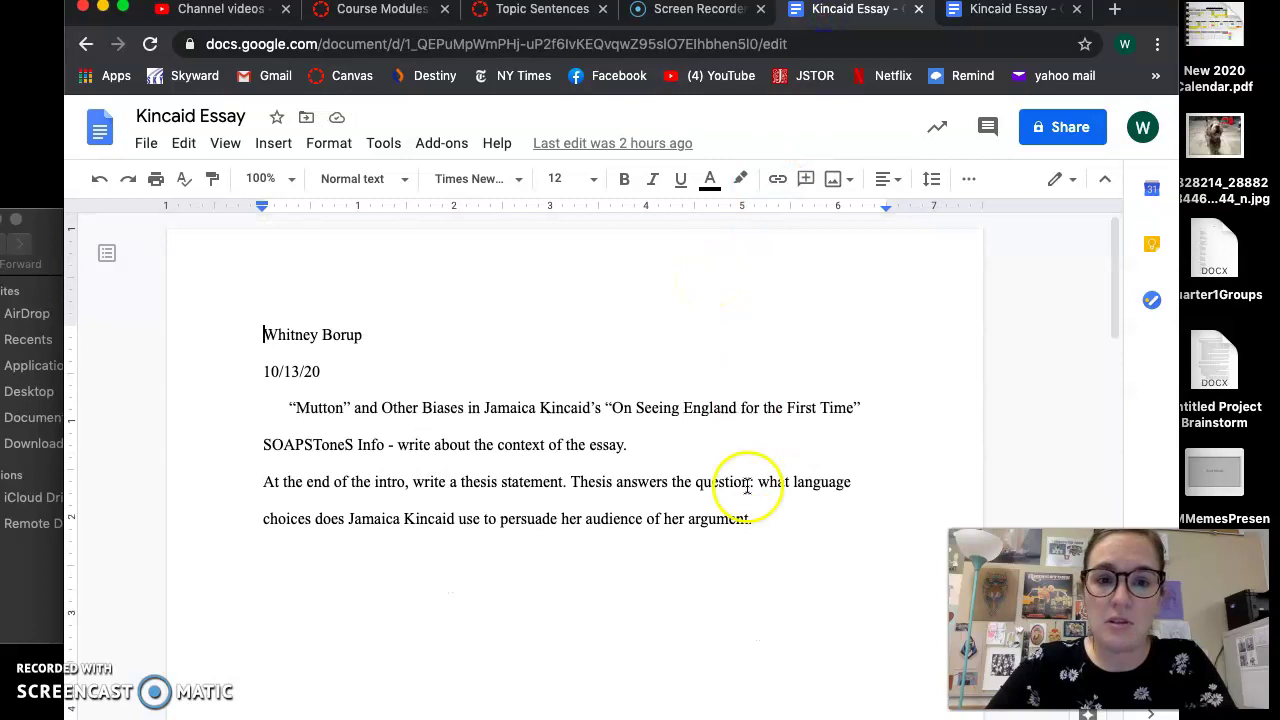
left_click(760, 519)
scroll(760, 519, "down", 15)
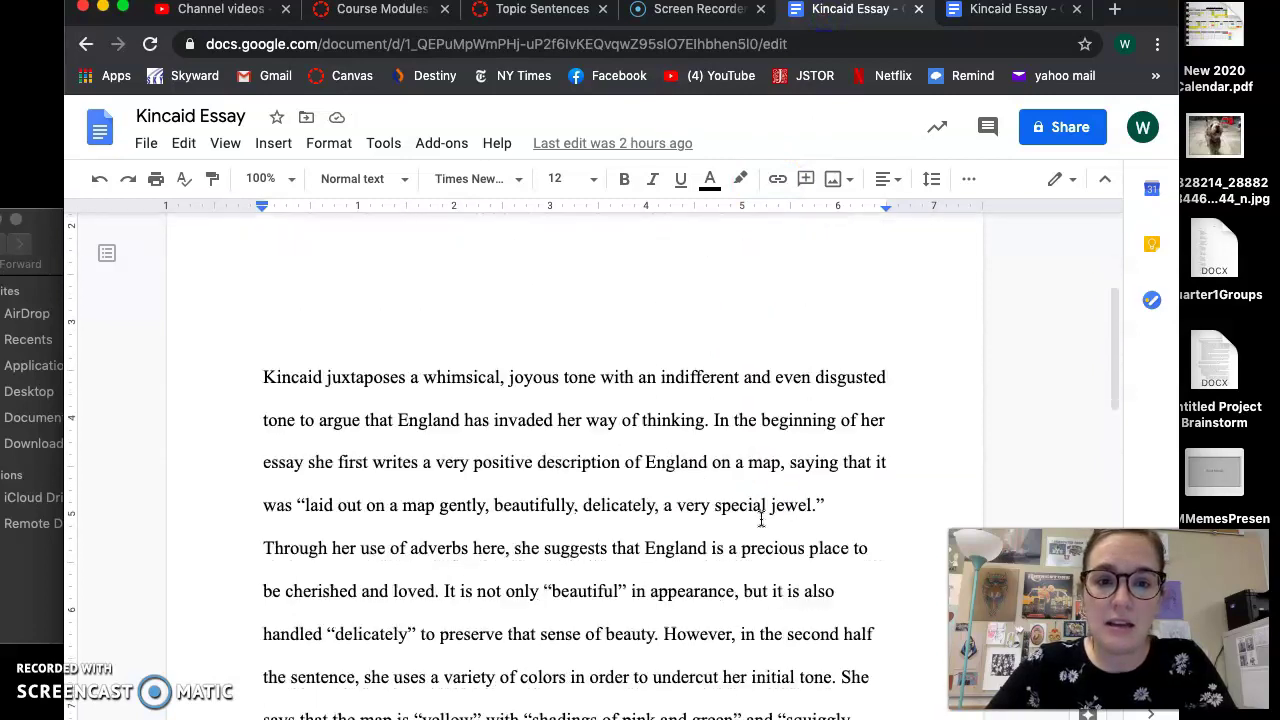
scroll(760, 519, "up", 15)
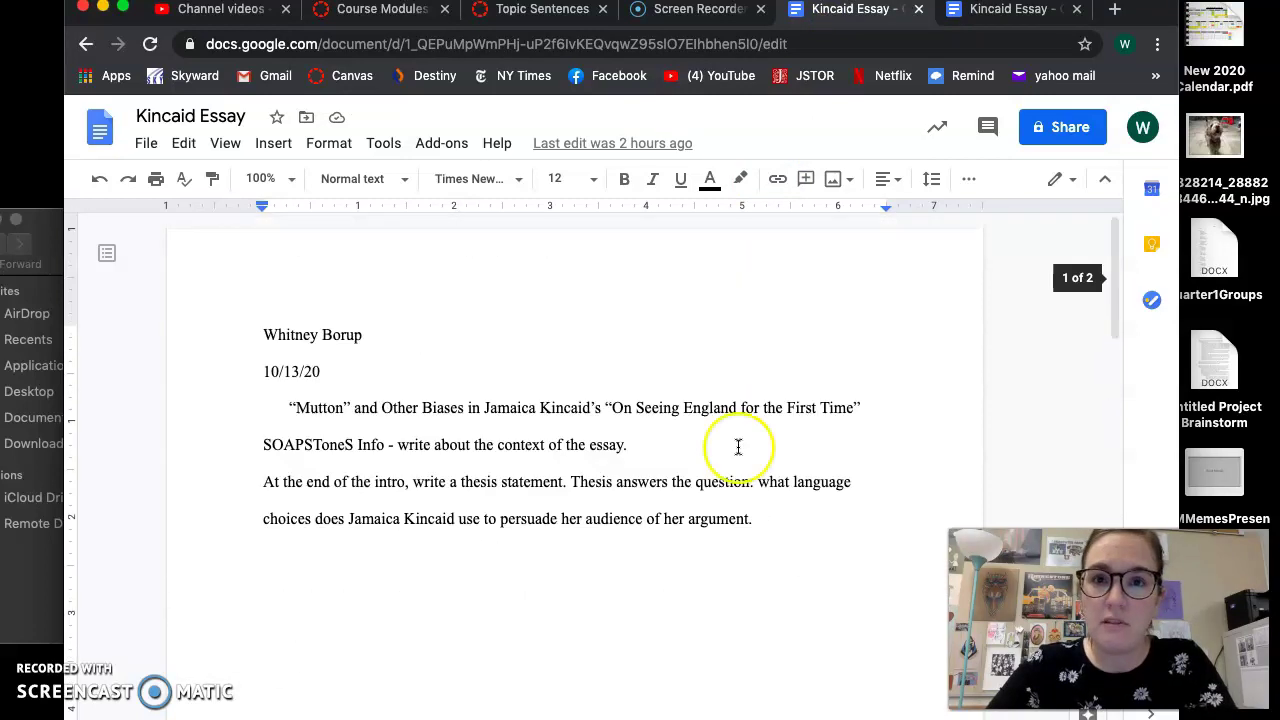
left_click(995, 12)
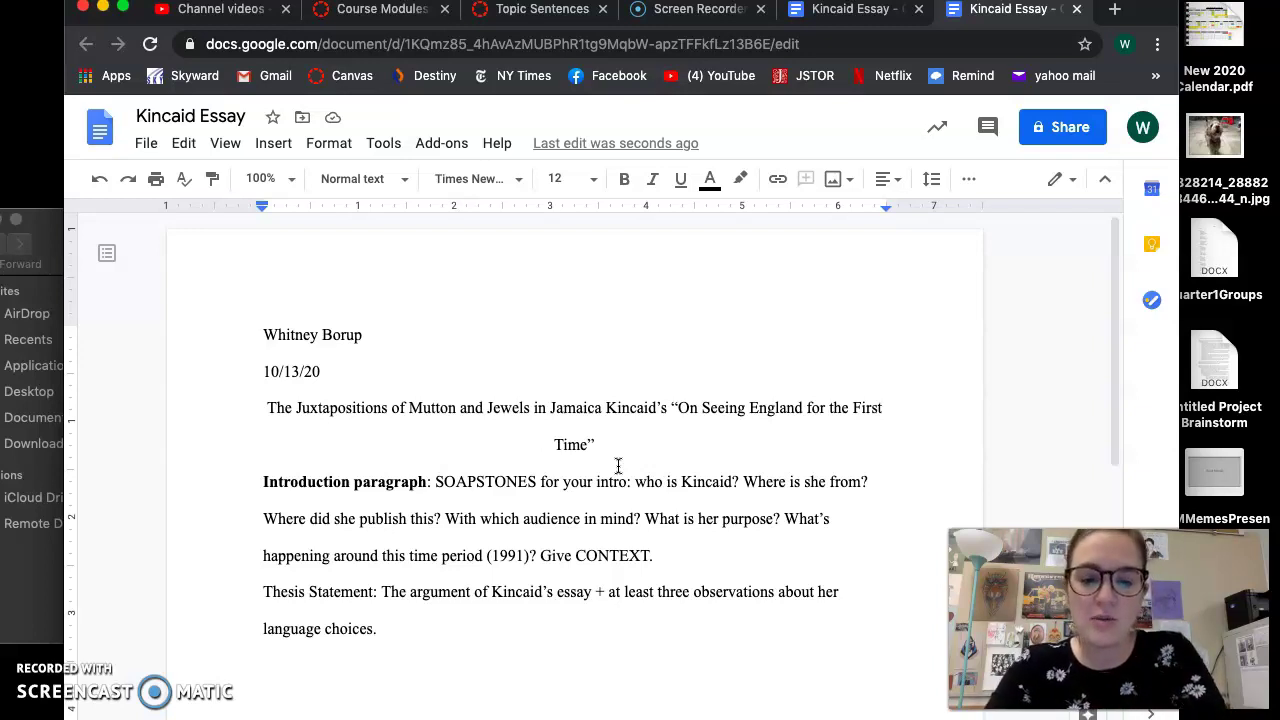
Type the thesis: Kincaid's colonial education was akin to brainwashing, preventing her own identity and opinions
type("Kincaid argues that ")
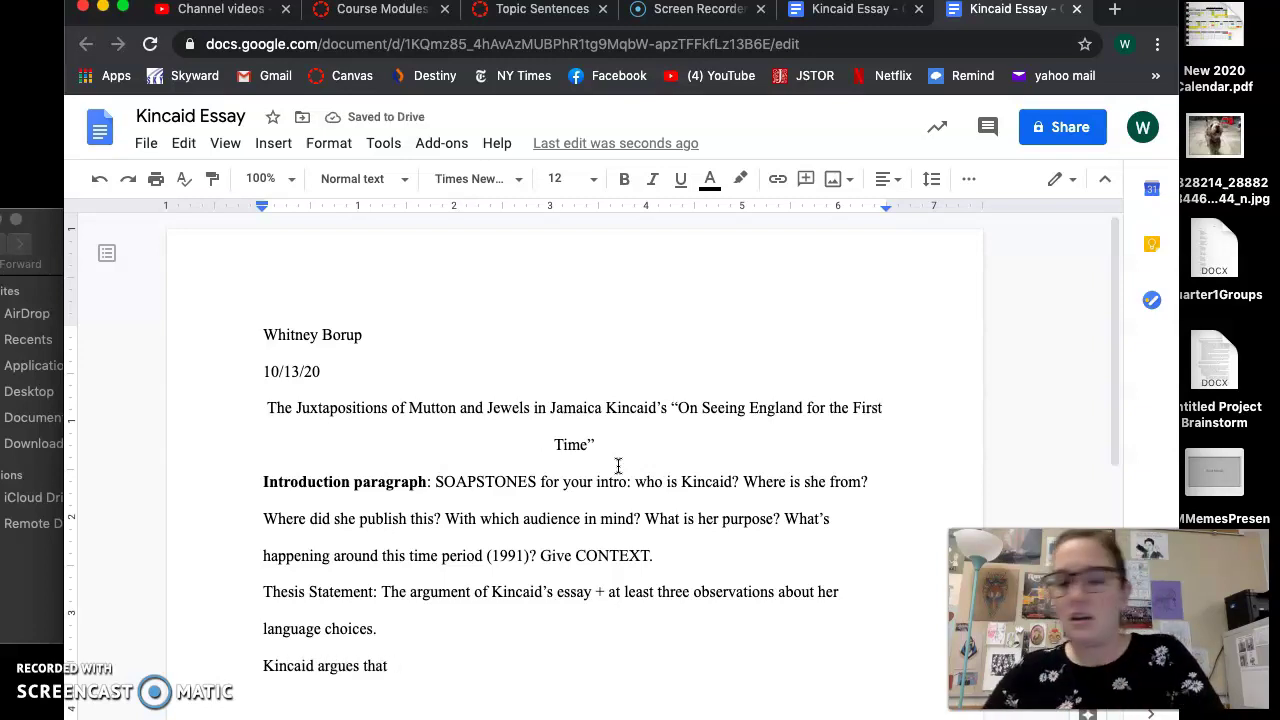
type("her")
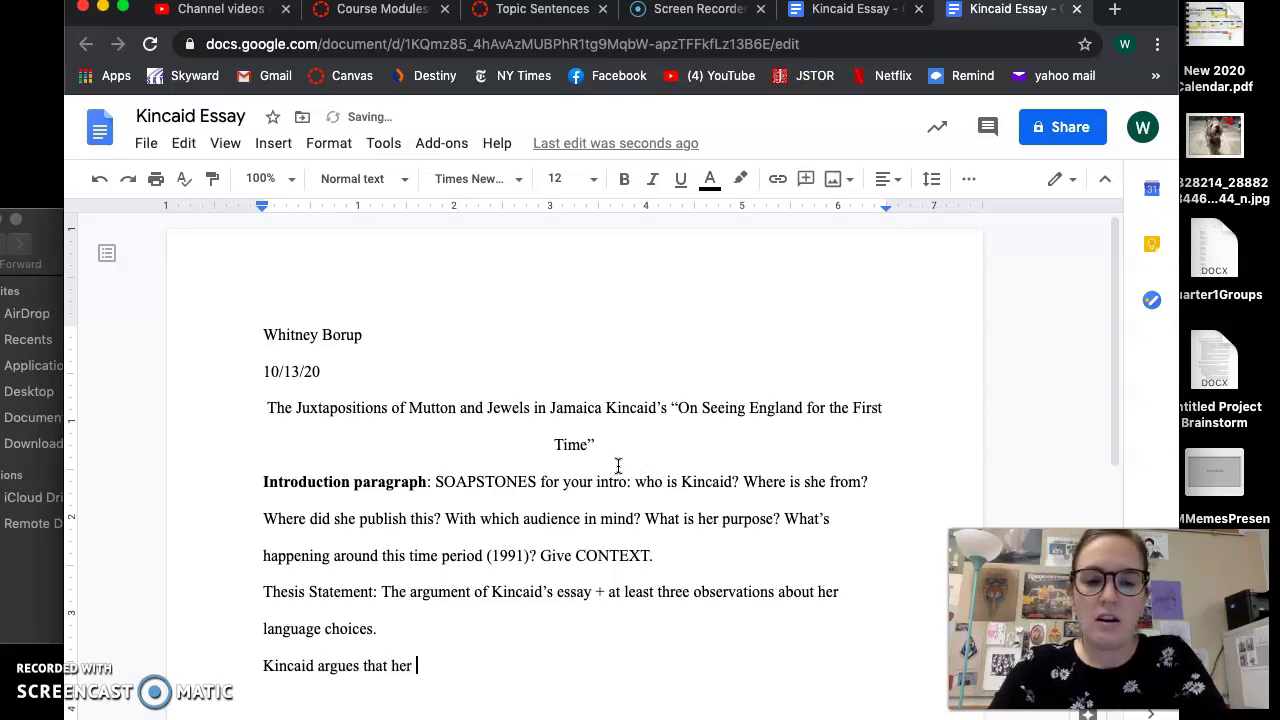
key("BackSpace")
key("BackSpace")
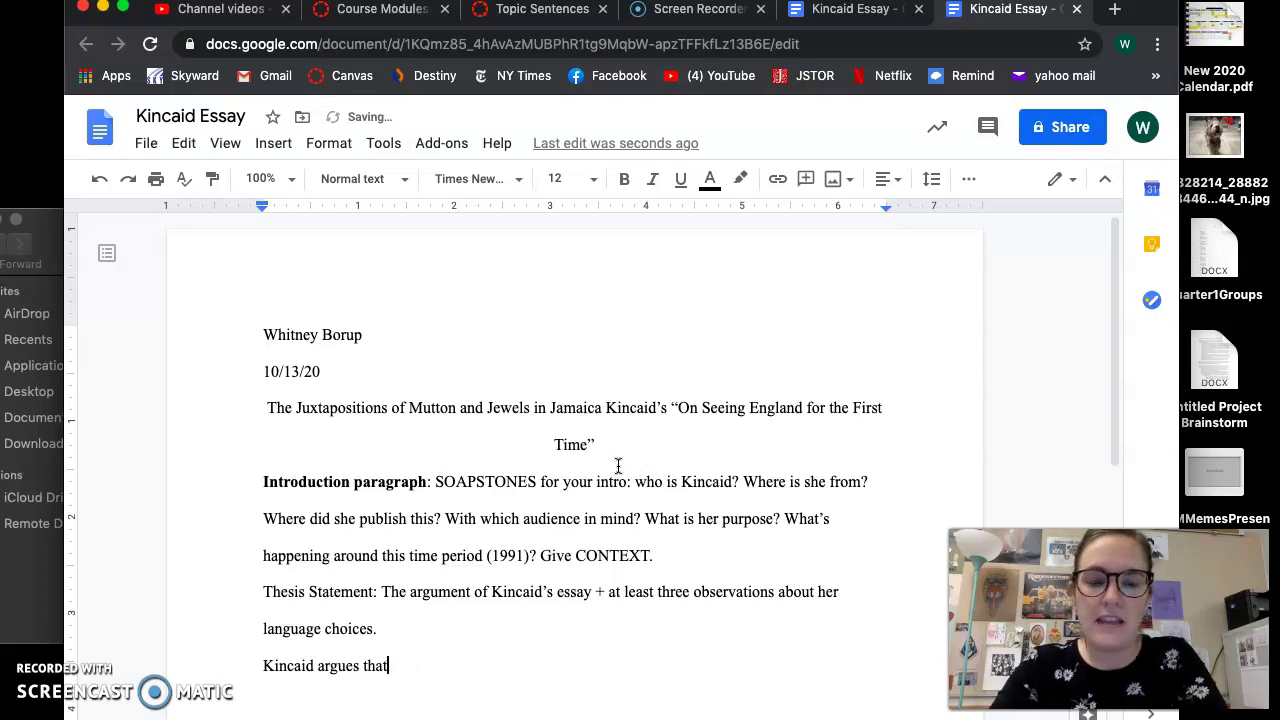
type("her education")
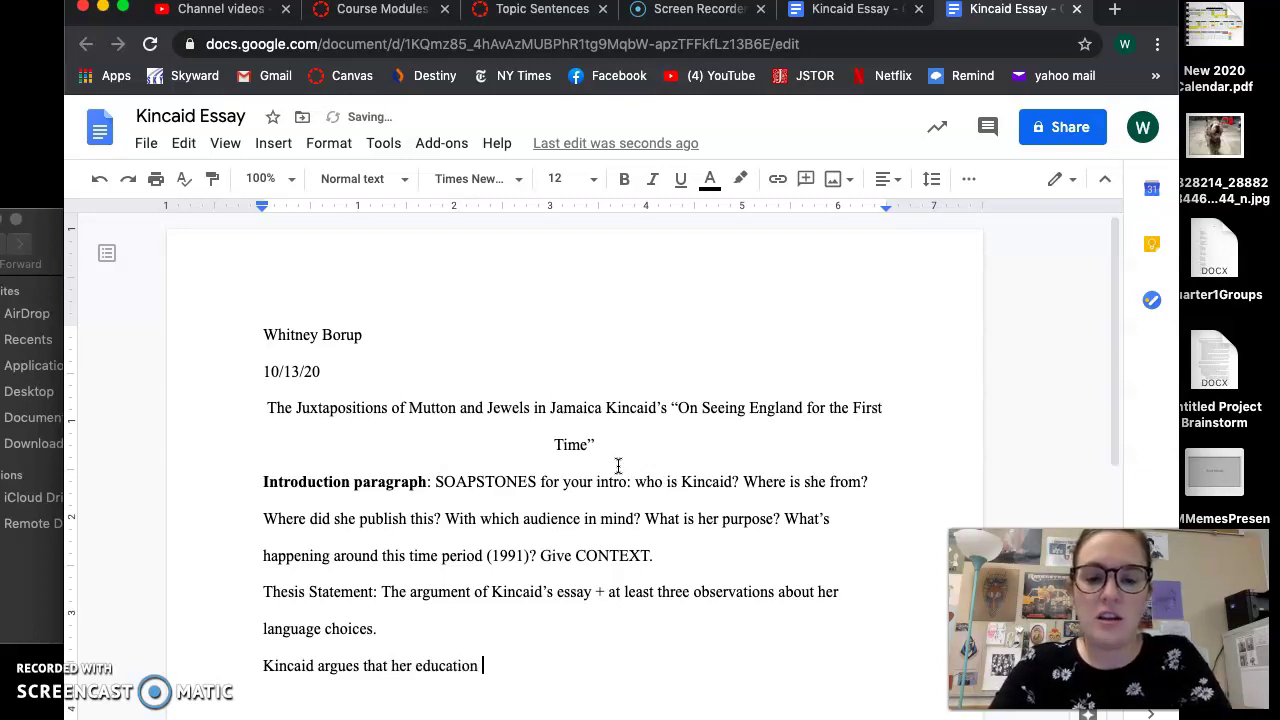
type(" in a coloni")
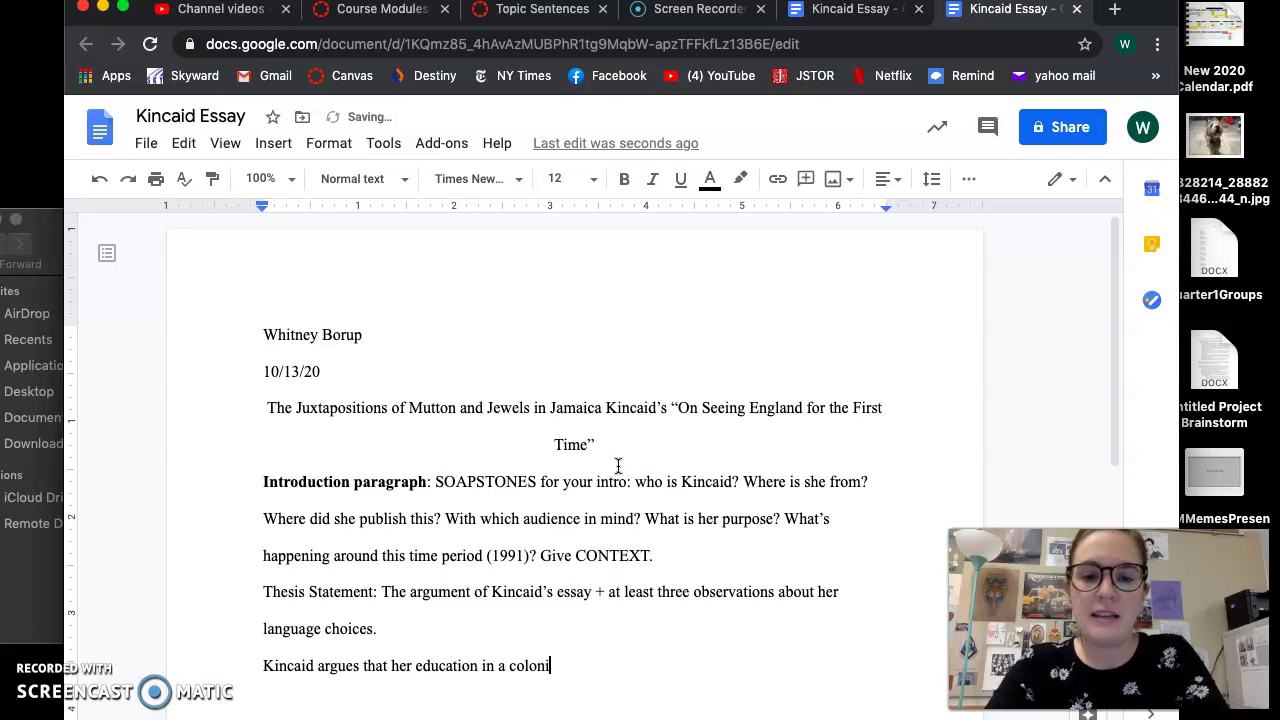
type("lze d country")
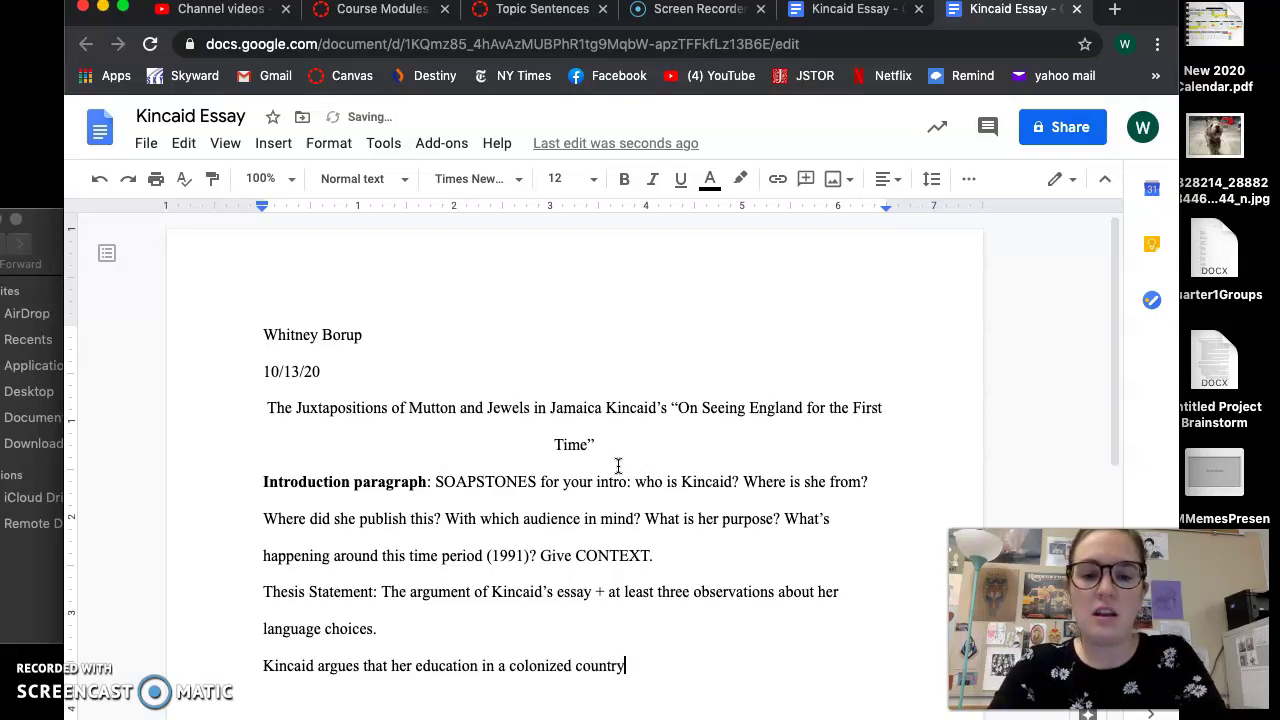
type(" was akin to ")
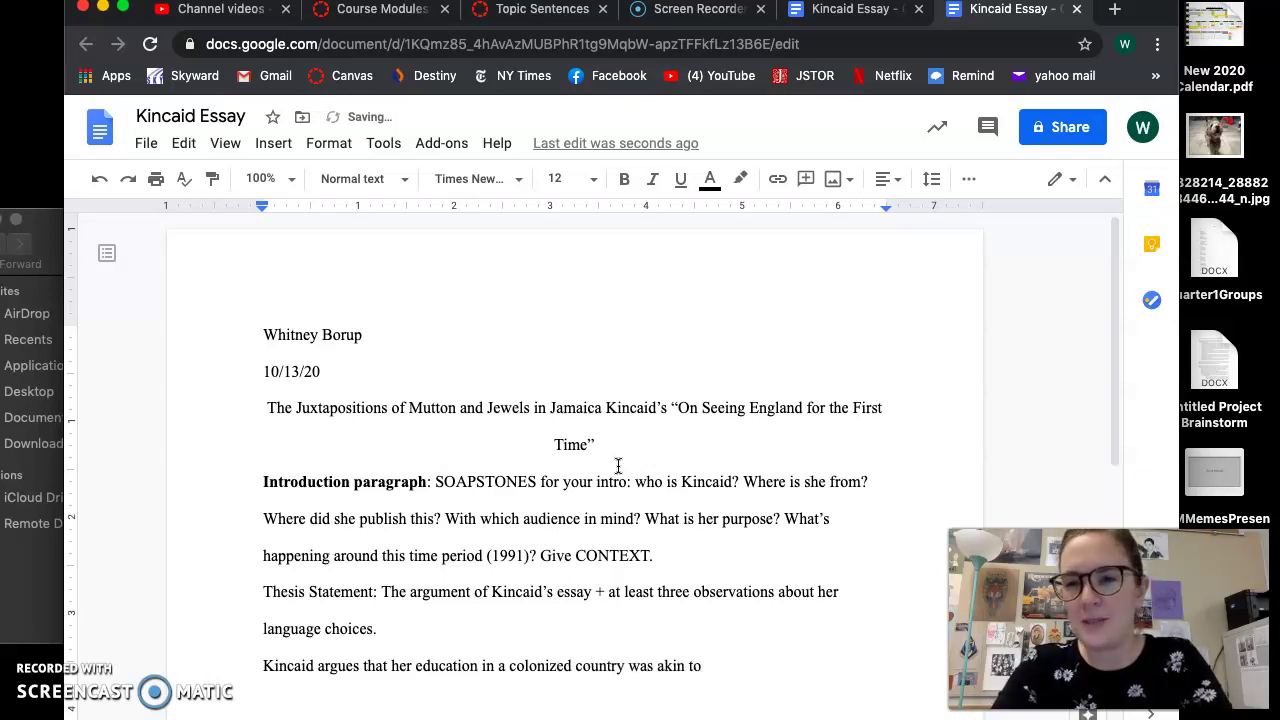
type("brainwashing ")
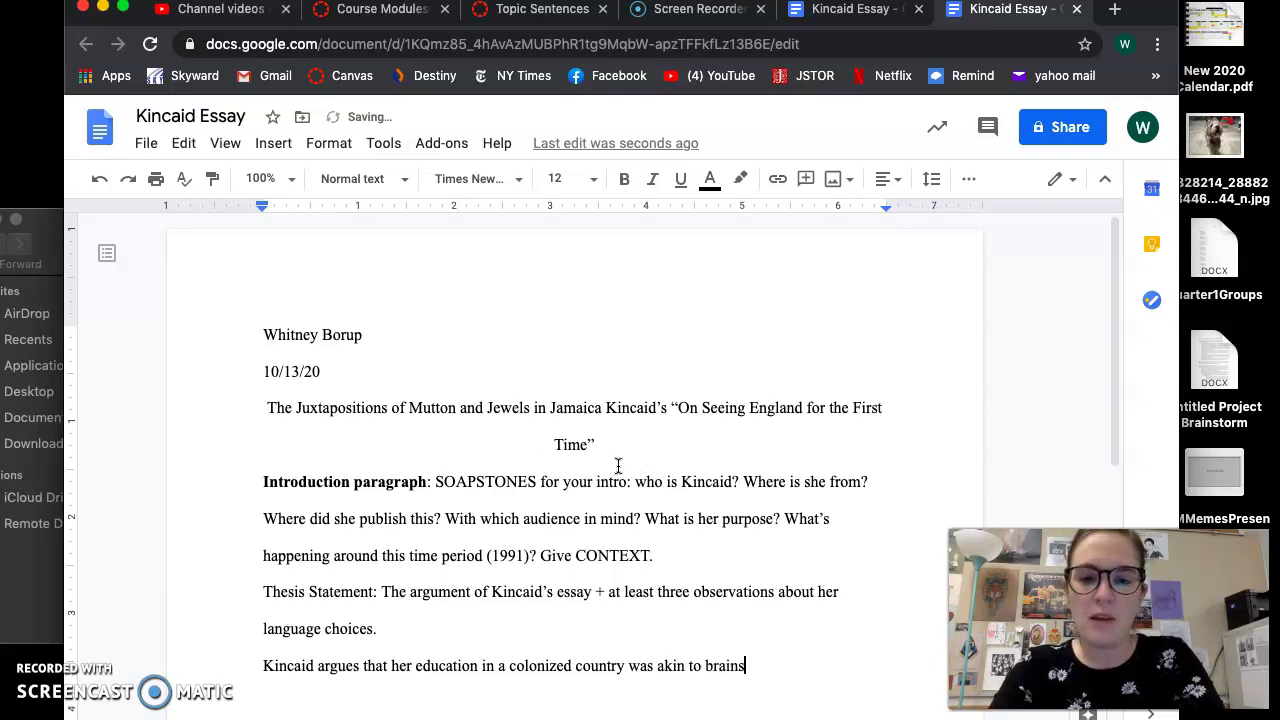
type("and ")
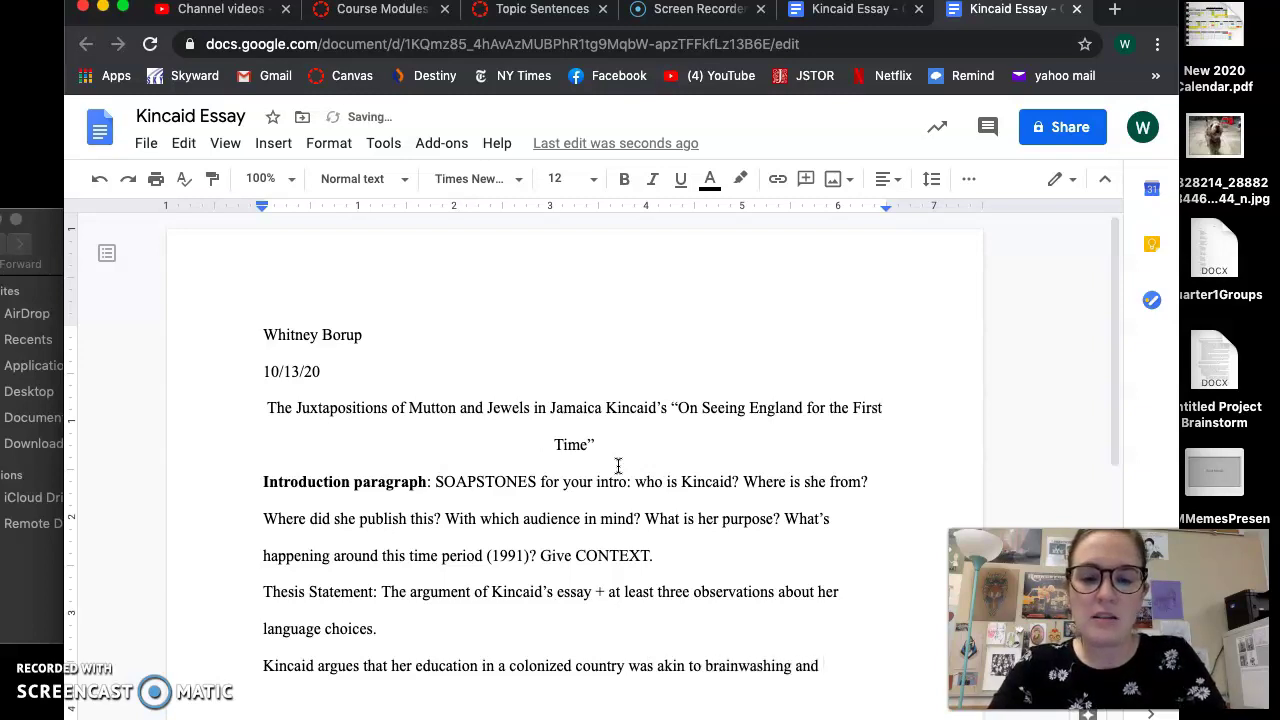
type("forc")
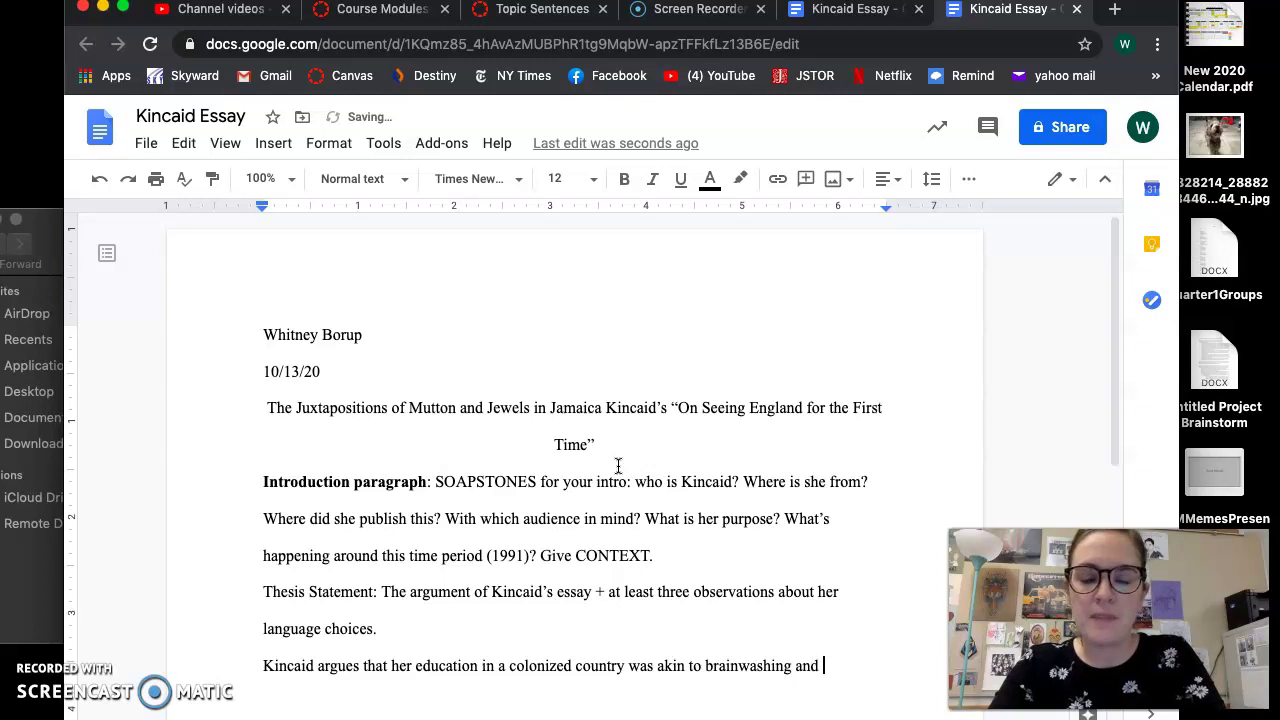
type("caused her to")
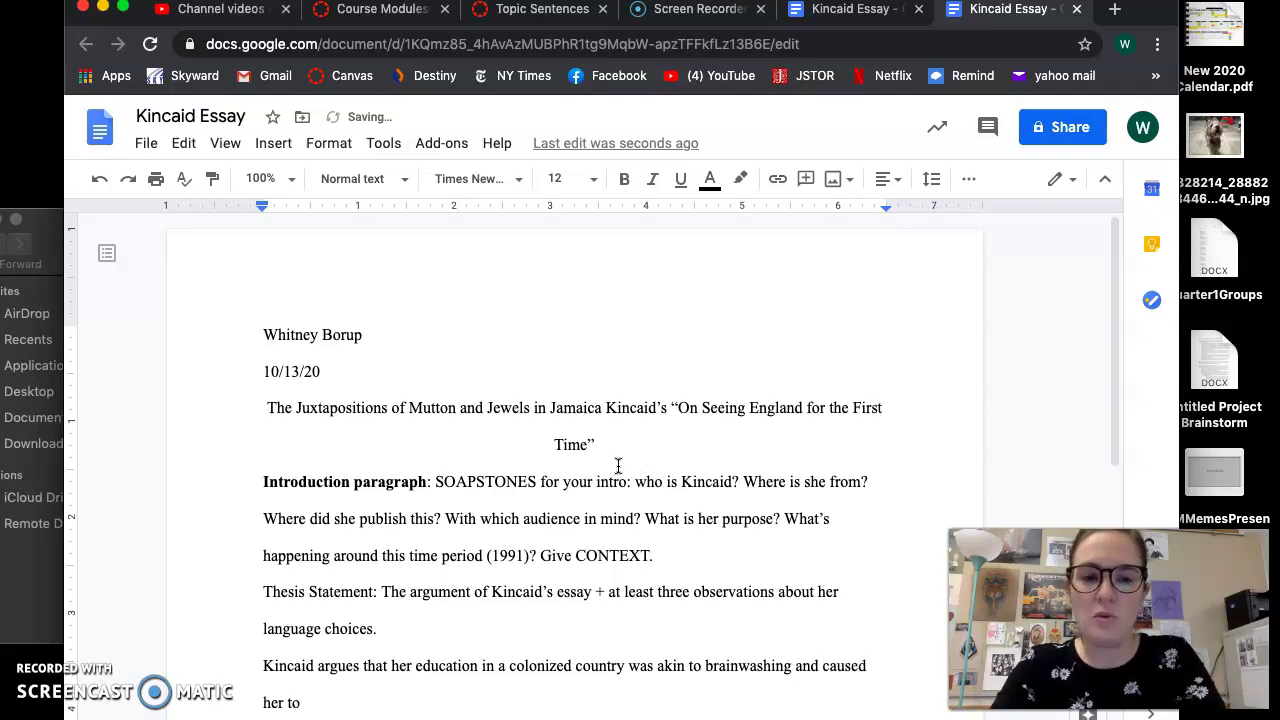
key("BackSpace")
key("BackSpace")
key("BackSpace")
key("BackSpace")
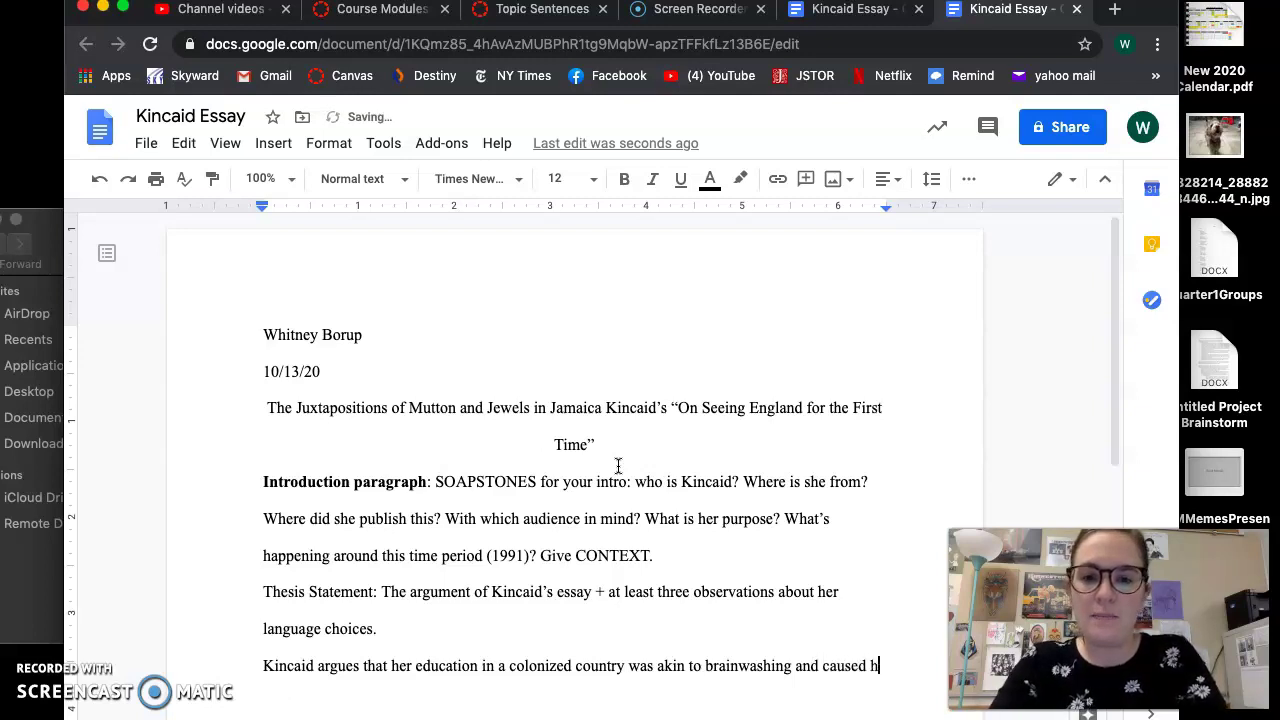
key("BackSpace")
key("BackSpace")
key("BackSpace")
key("BackSpace")
key("BackSpace")
type("mad")
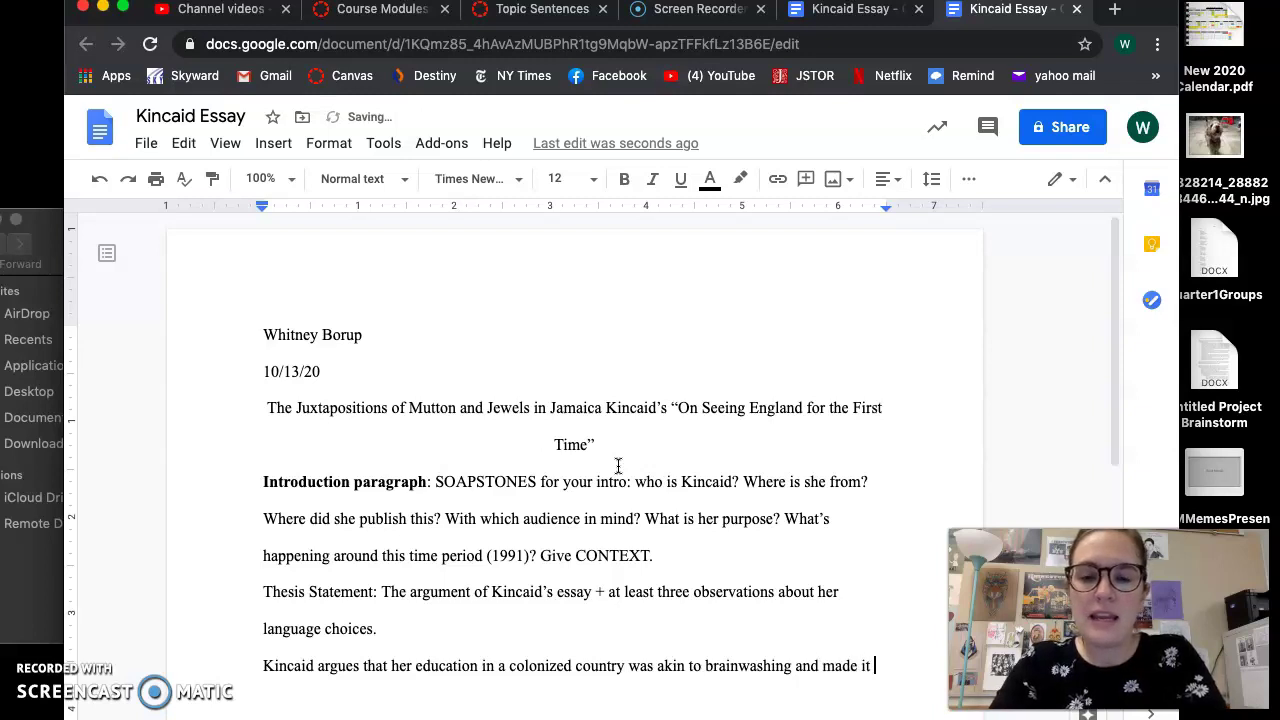
type("e it so she was unable t")
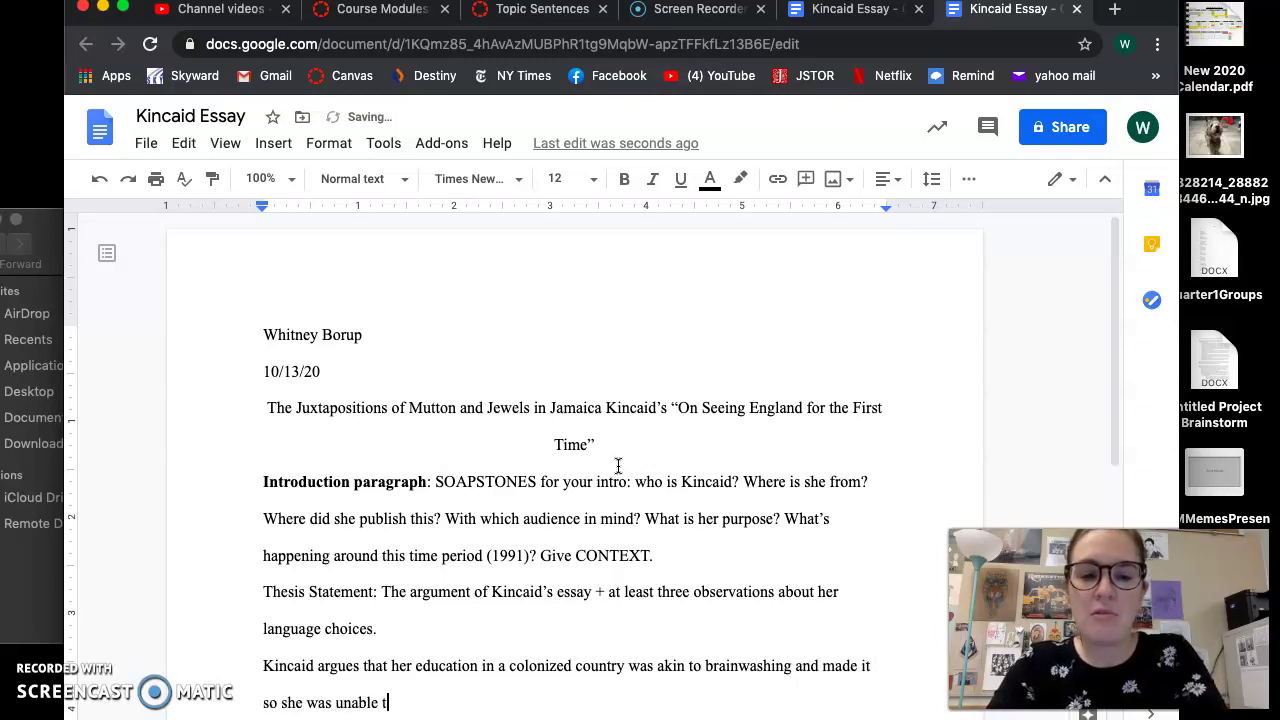
type("o form her own identity")
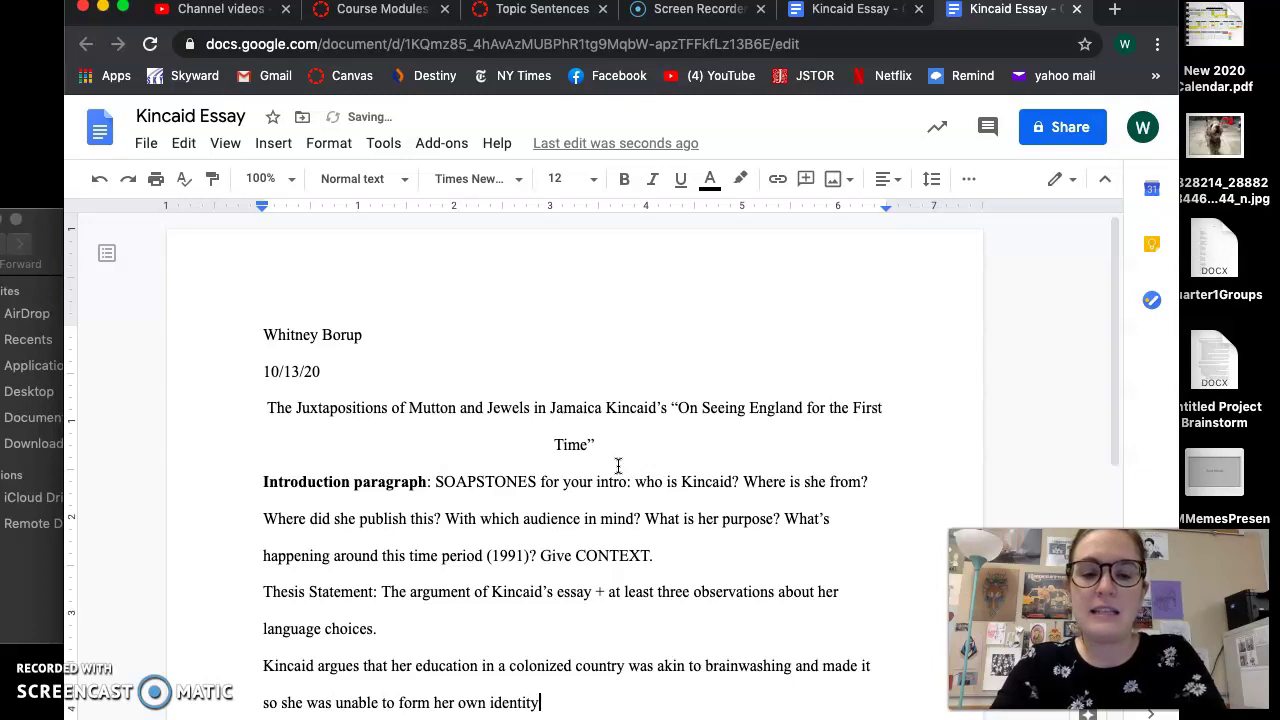
type(" and her own opinions b")
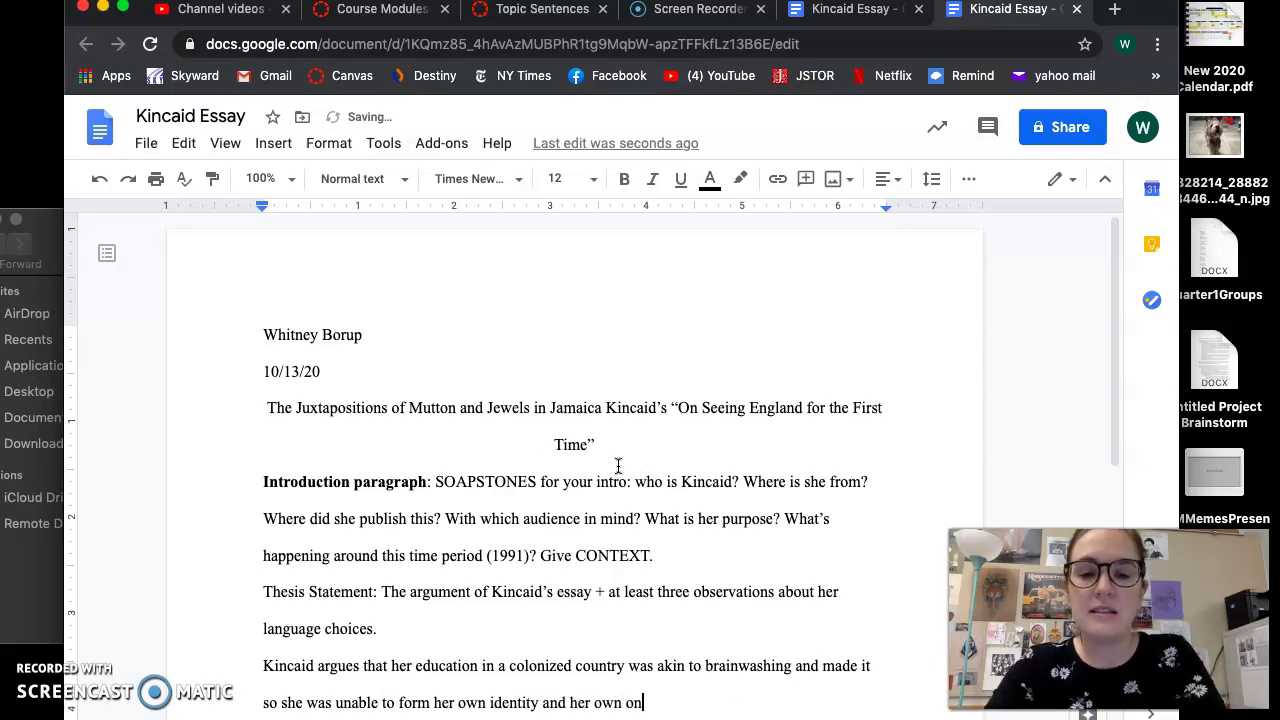
type("ased")
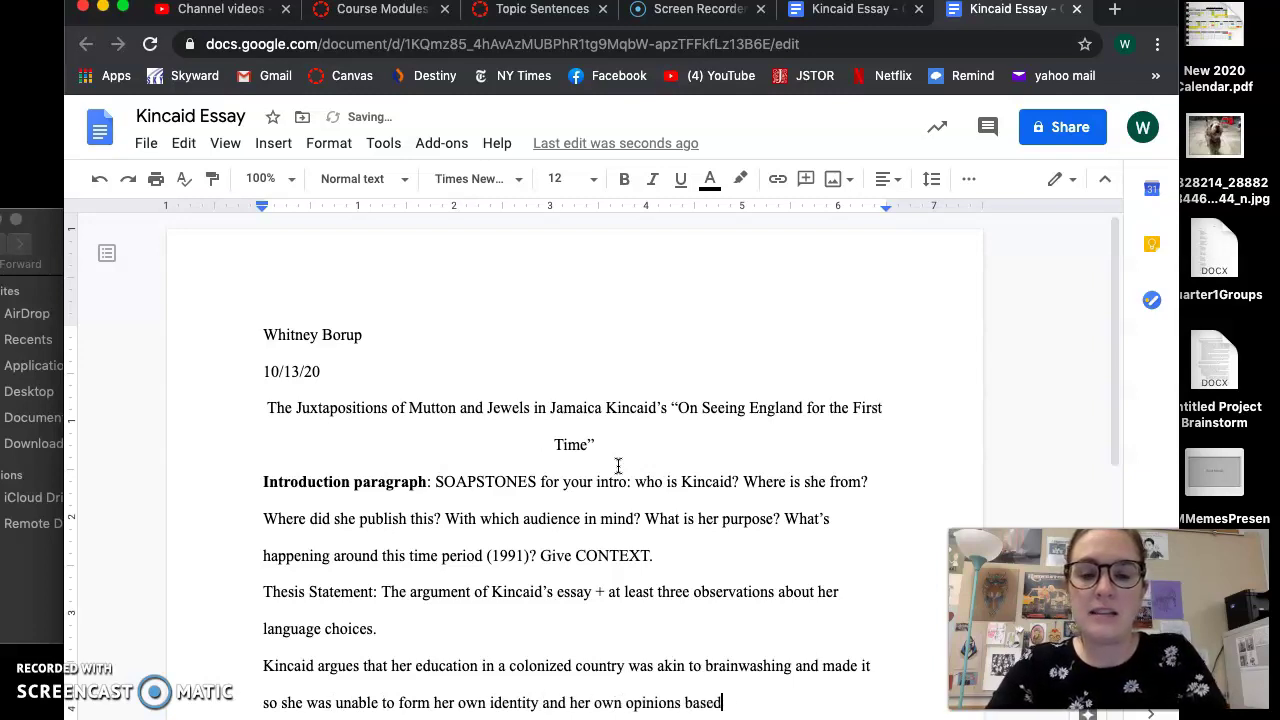
type(" on her physical reality in Anting")
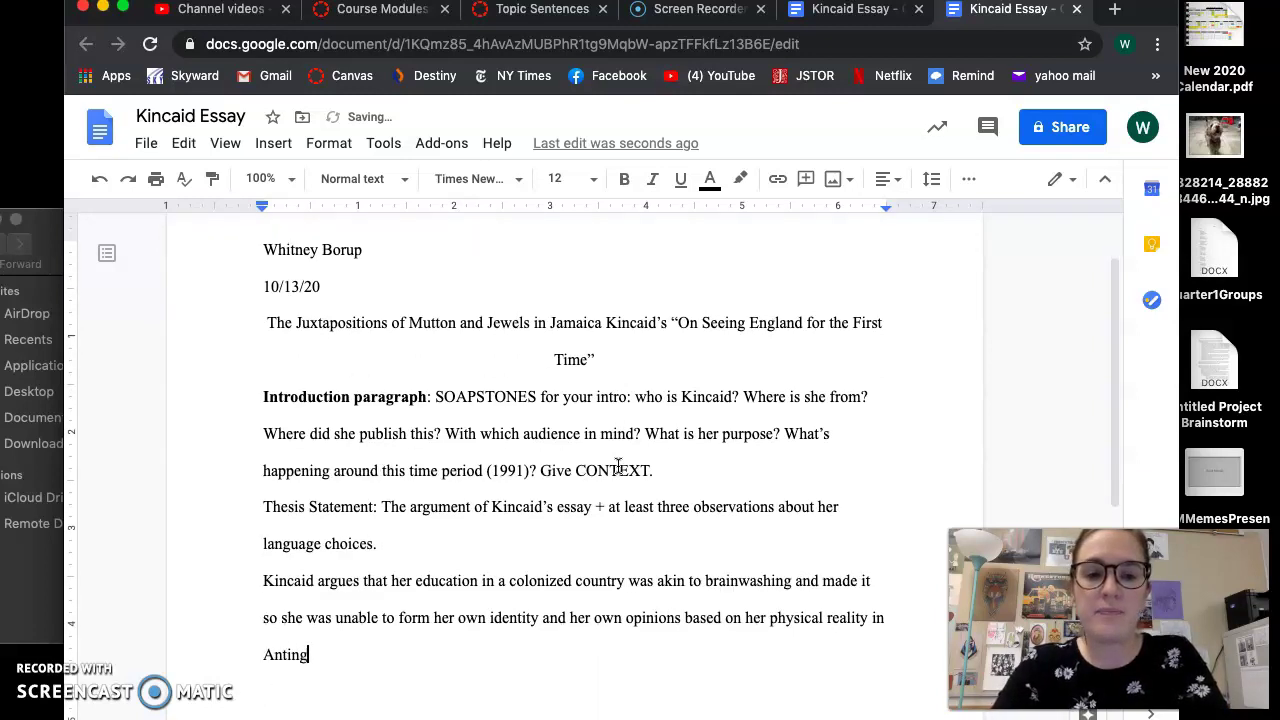
key("BackSpace")
key("BackSpace")
type("tingua")
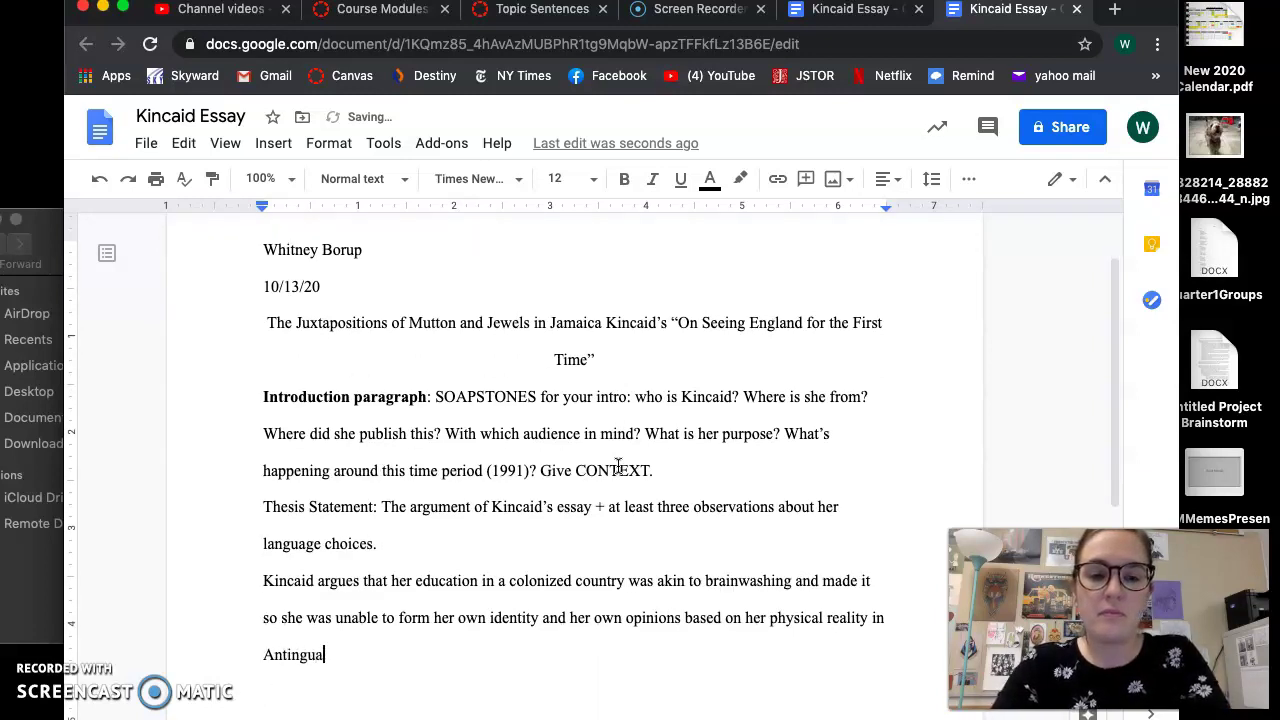
type(". She makes his")
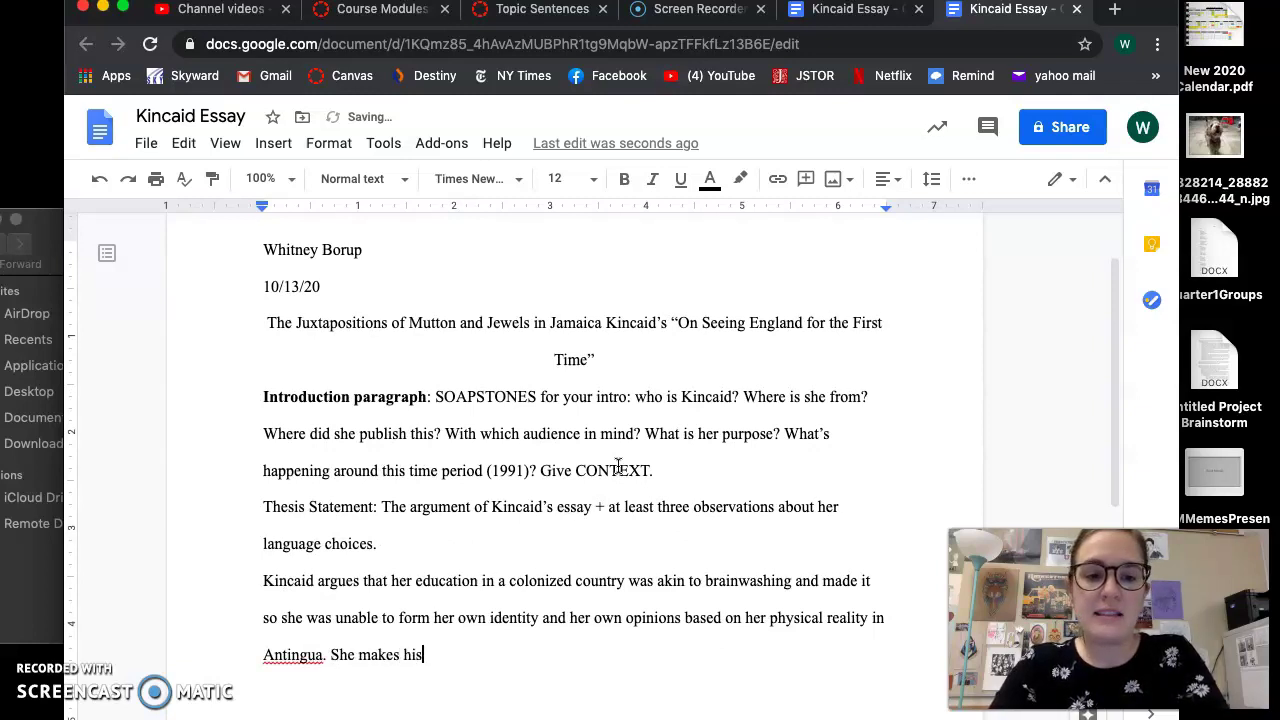
Correct the spelling to 'Antigua' and end with juxtapositions, metaphors, and imagery that describes the setting
left_click(539, 483)
double_click(295, 654)
type("Antigua")
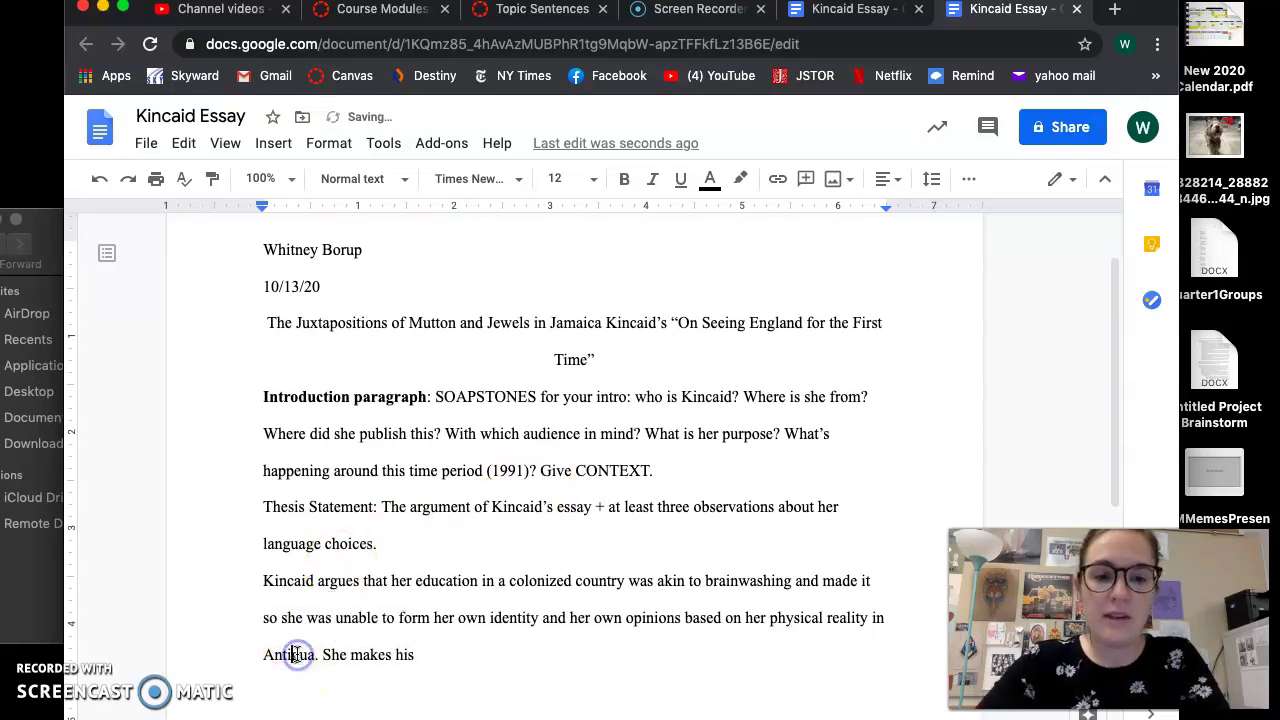
key("BackSpace")
key("BackSpace")
key("BackSpace")
key("BackSpace")
type("this ar")
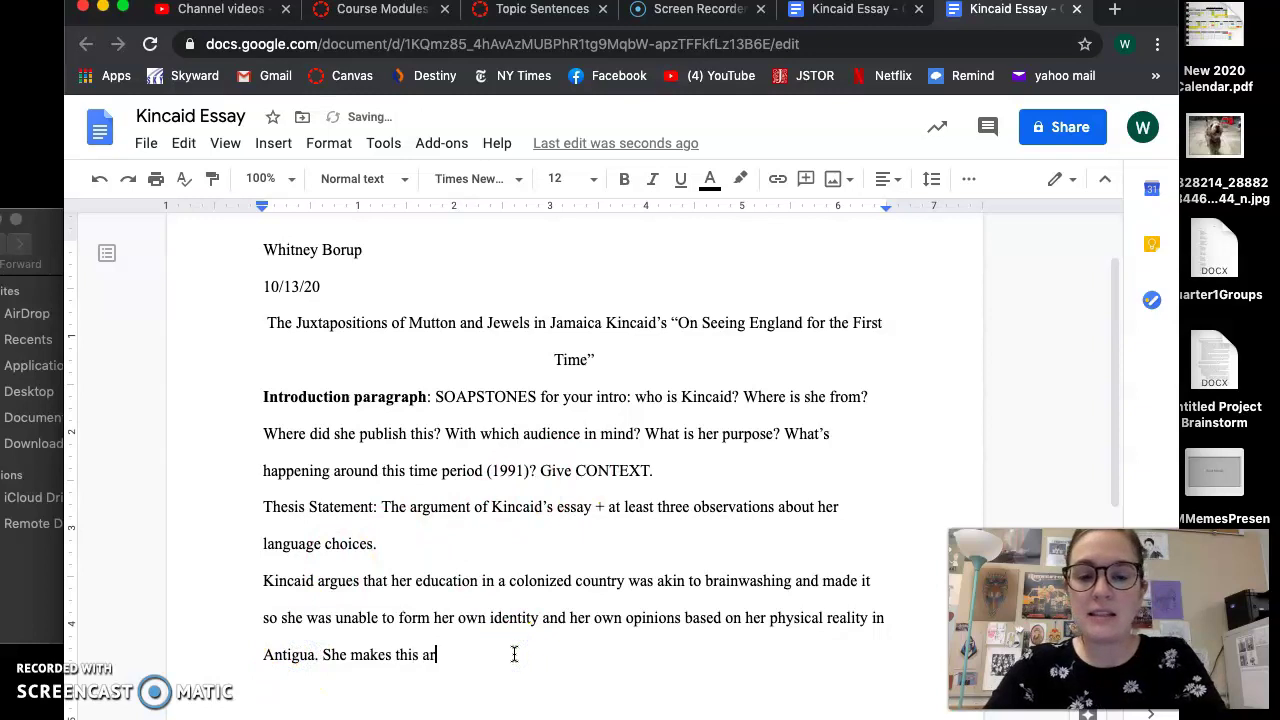
type("gument by using ")
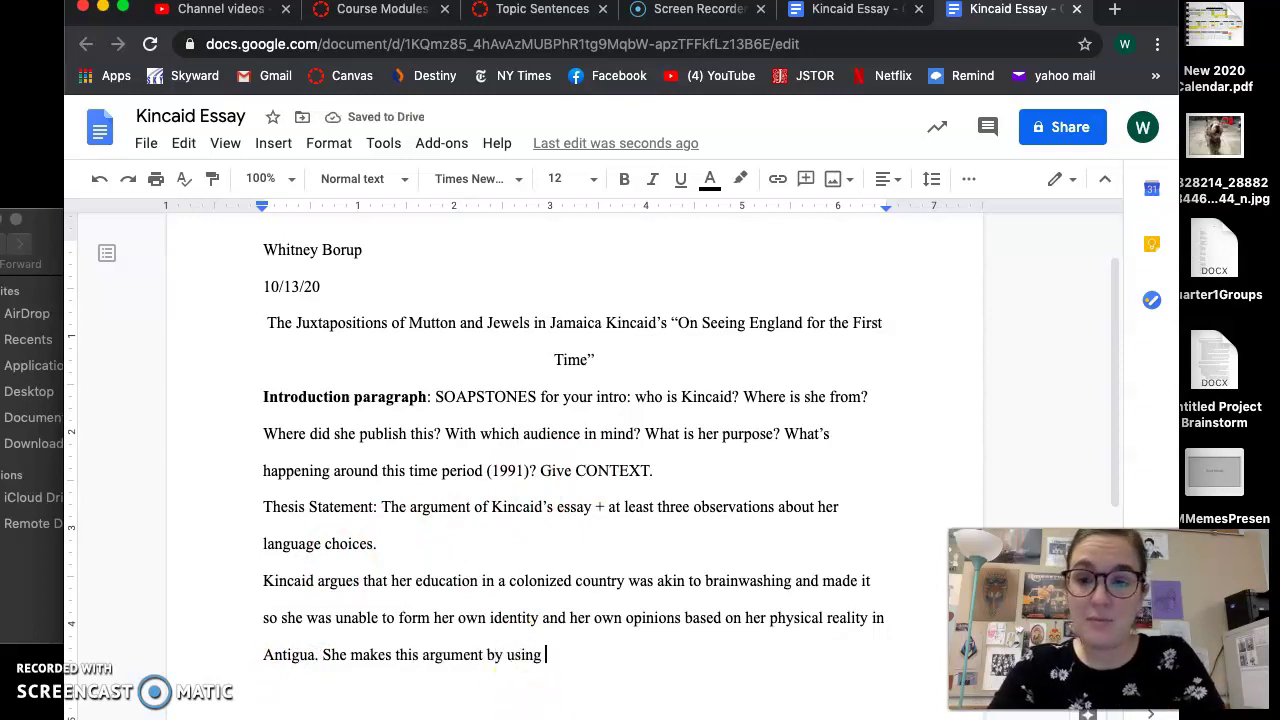
type("juxtapositions,")
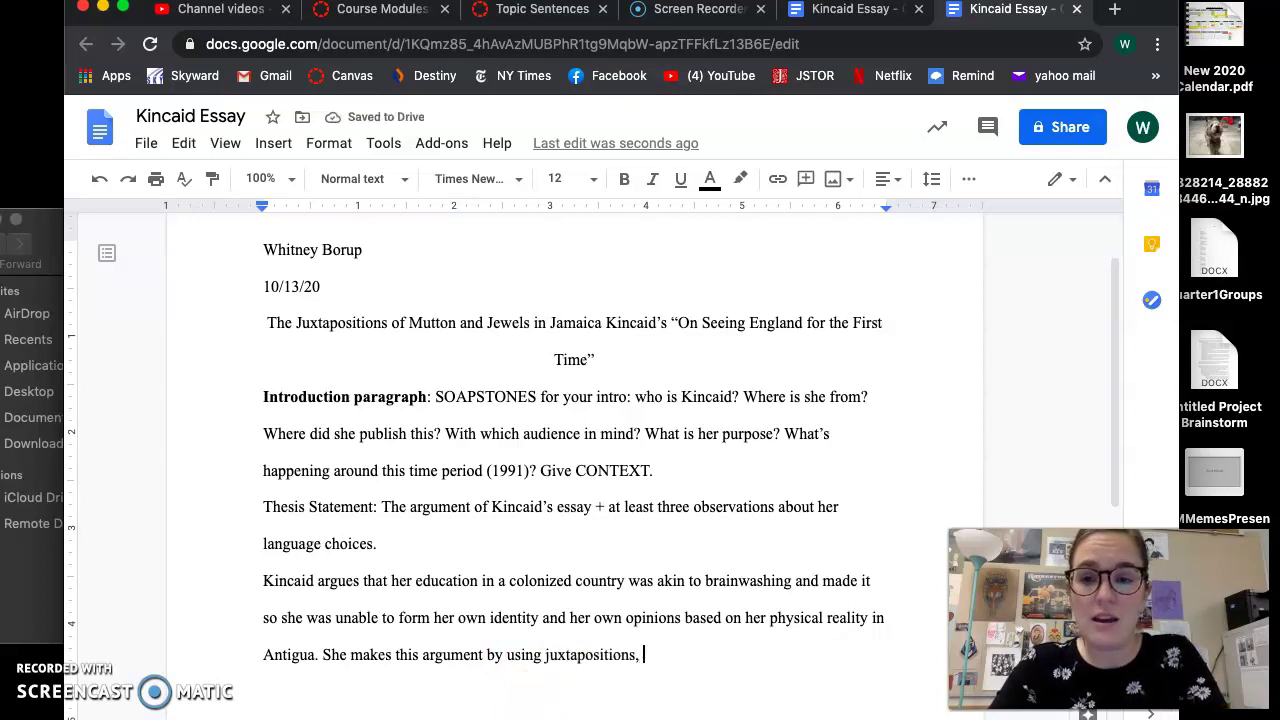
type(" metaphors, and")
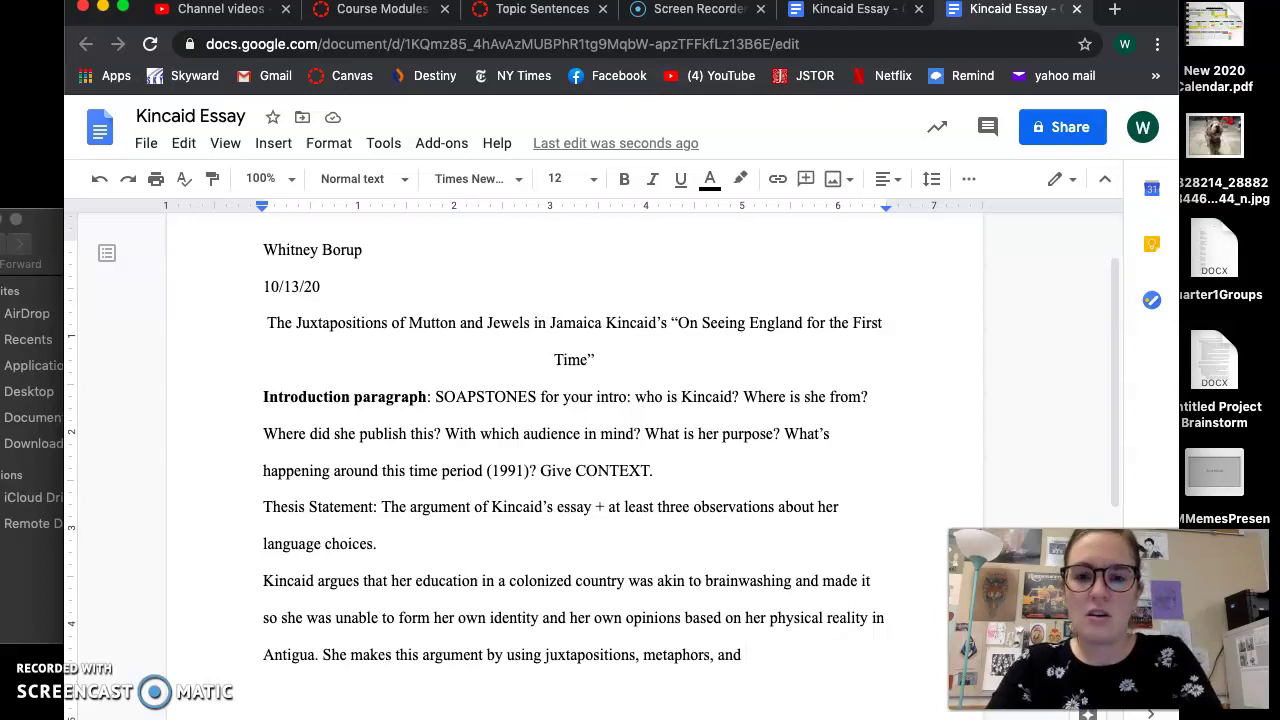
type("imagery that de")
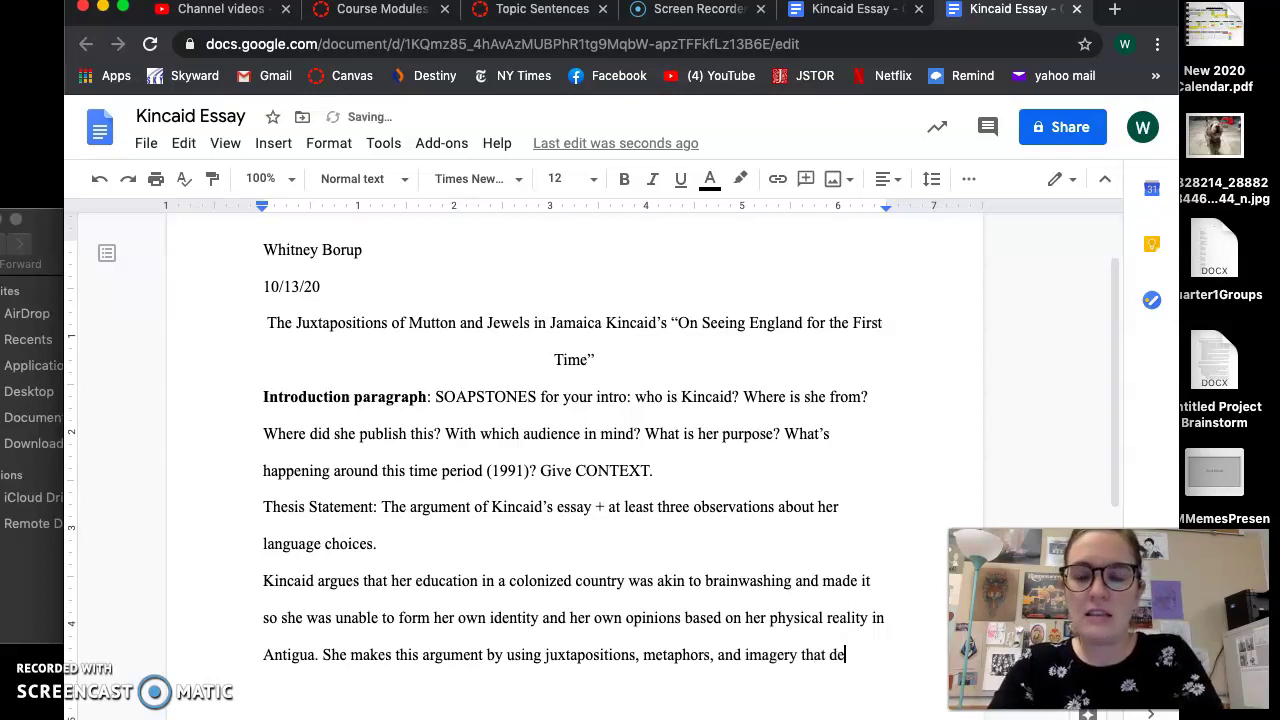
type("scribes the setting.")
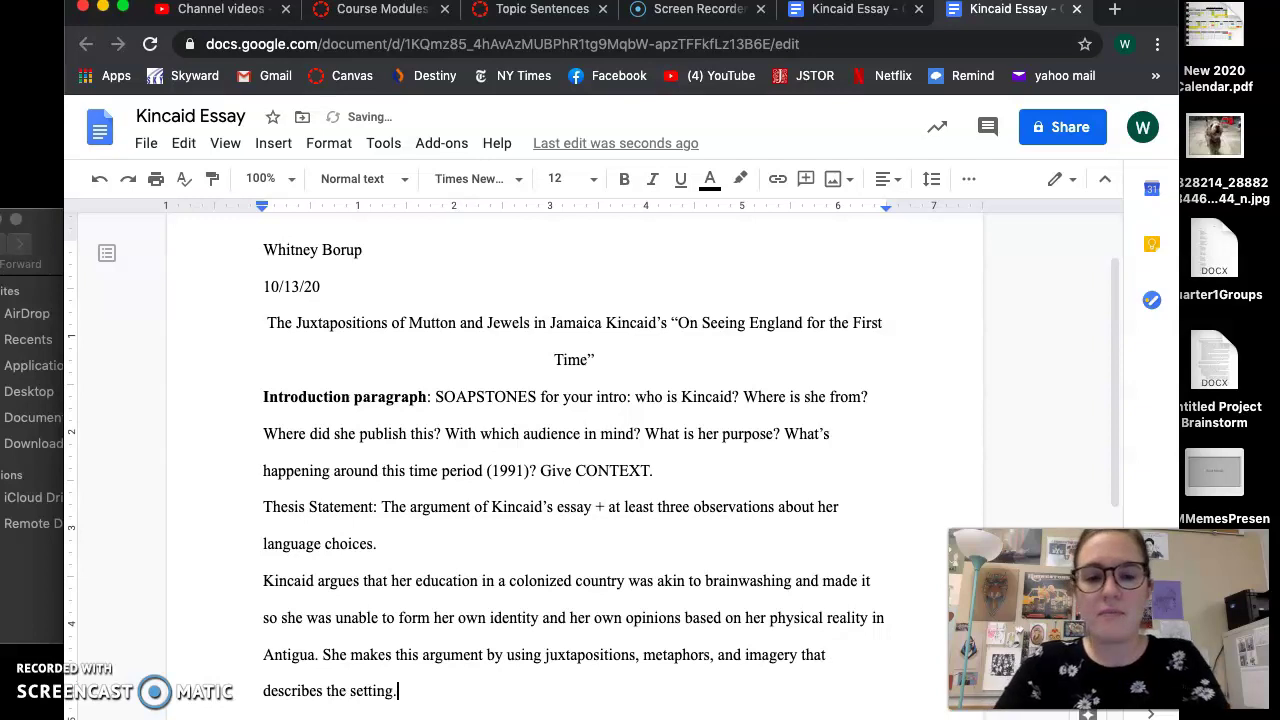
scroll(457, 658, "down", 1)
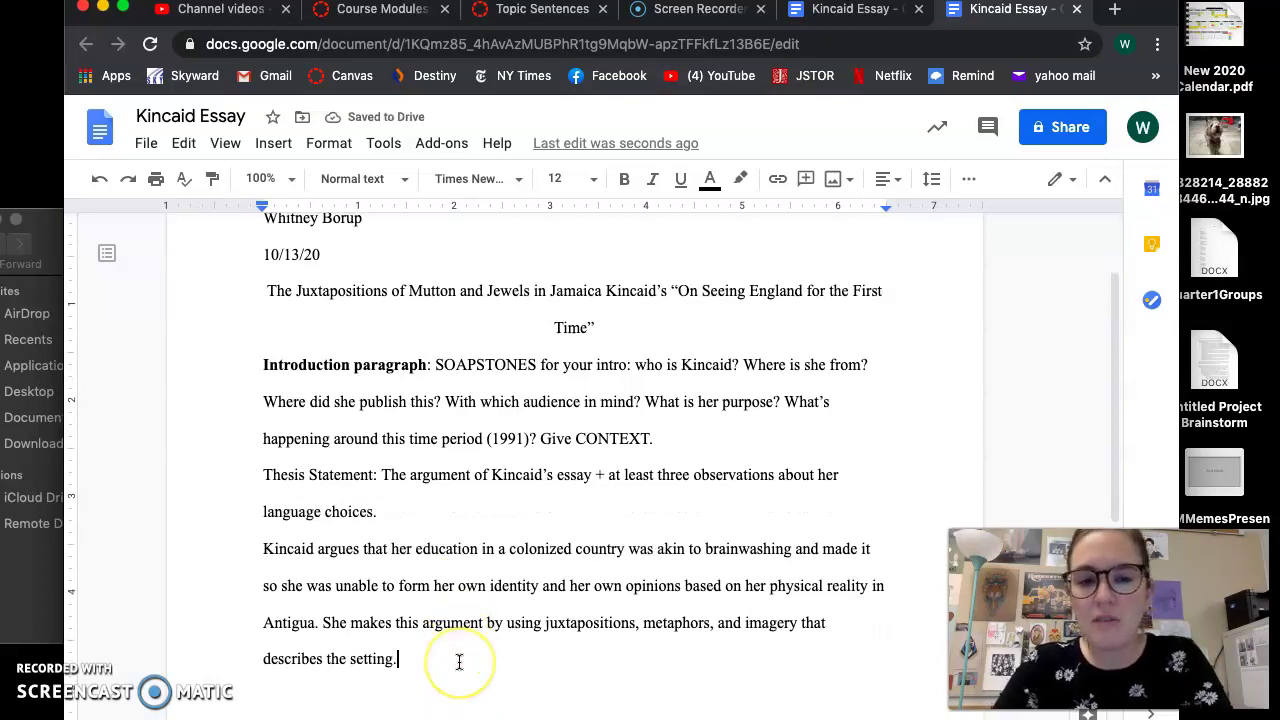
Underline the entire thesis paragraph beginning 'Kincaid argues'
left_click(543, 622)
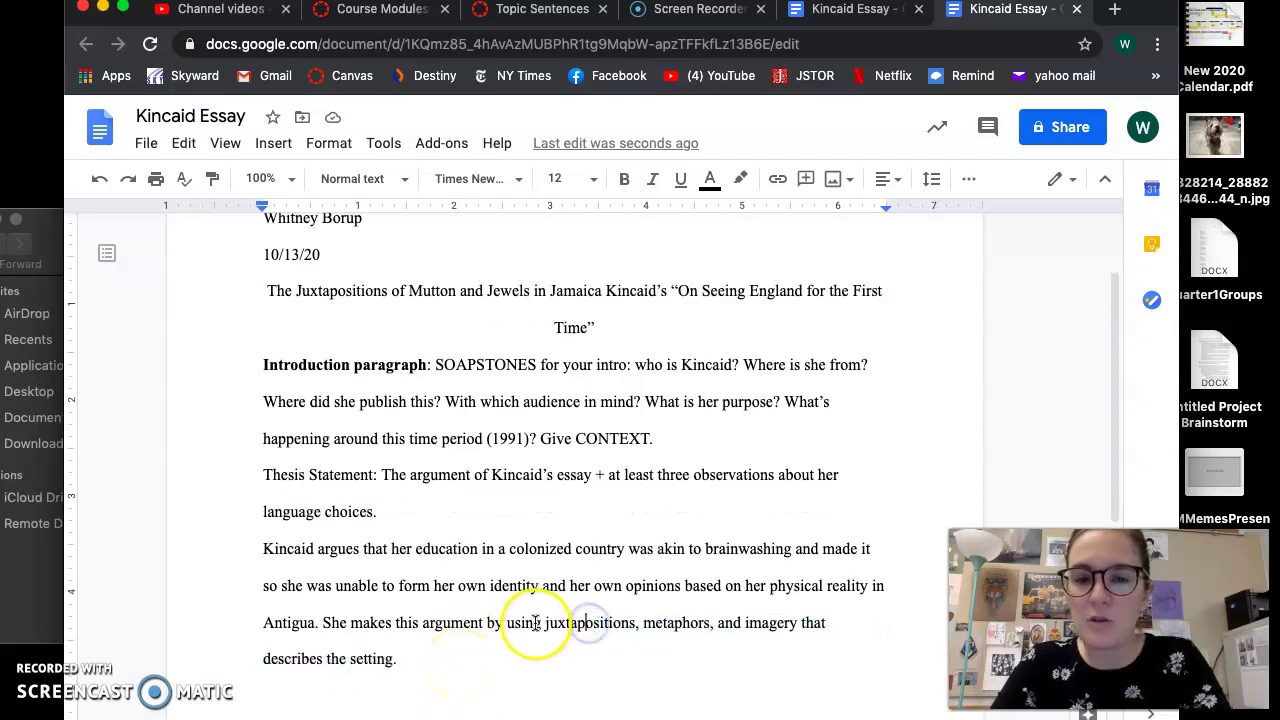
left_click_drag(559, 621, 646, 614)
left_click(632, 622)
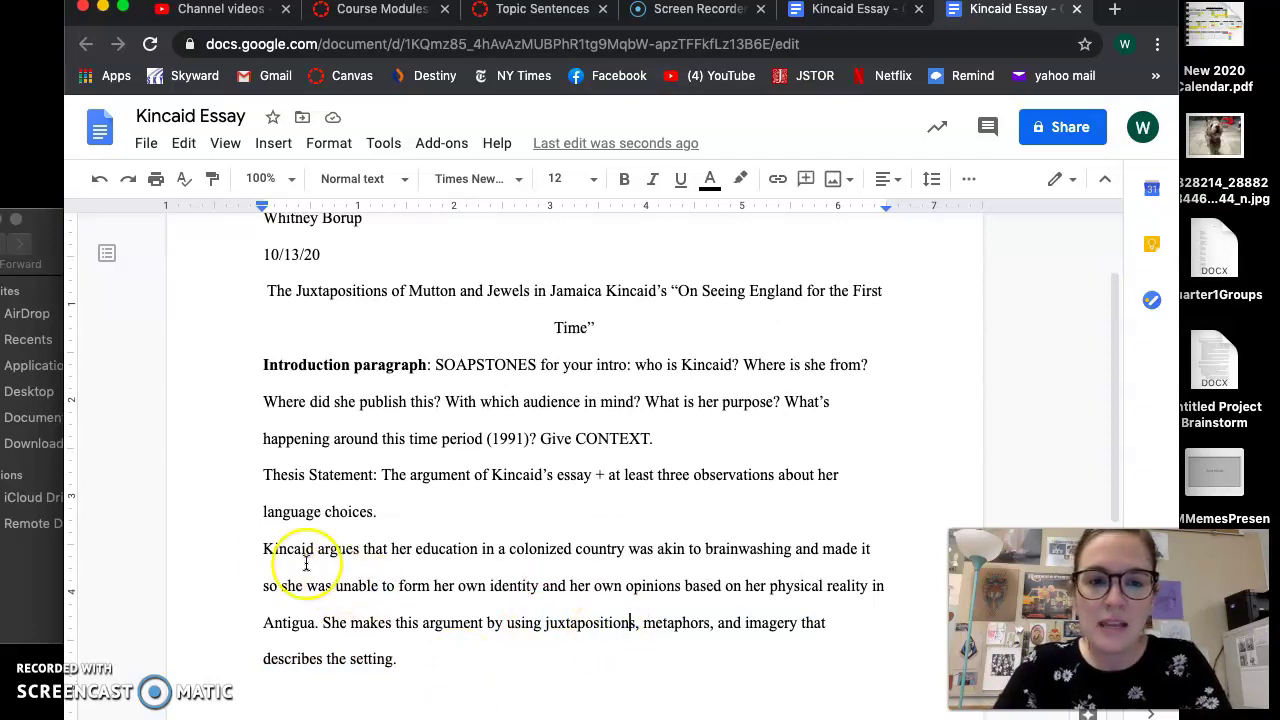
left_click_drag(261, 552, 406, 655)
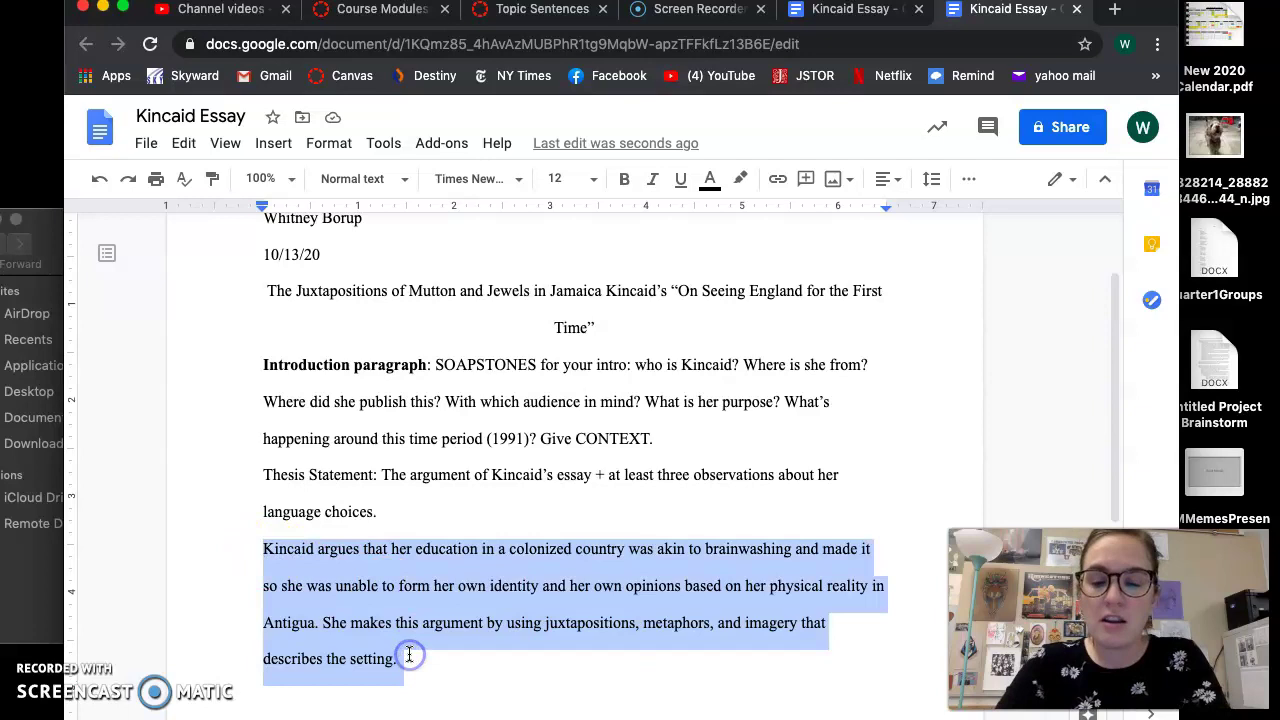
key("ctrl+u")
left_click(492, 639)
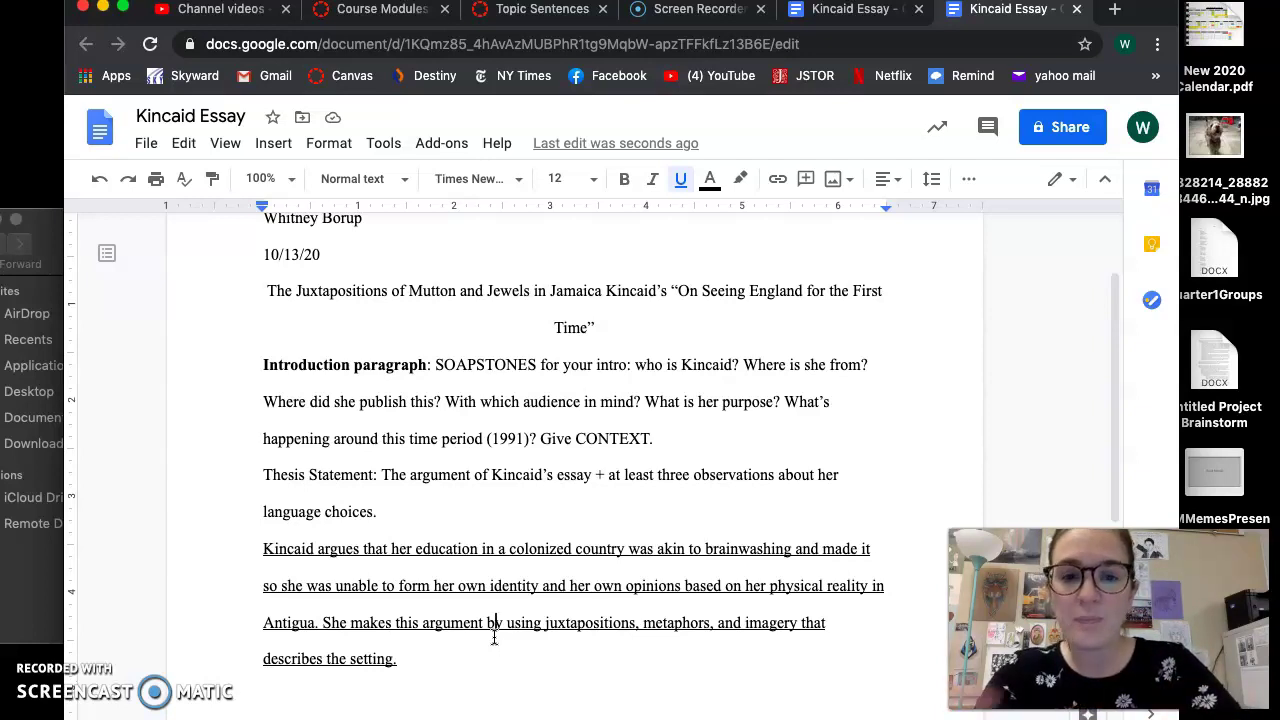
Review the thesis's list of devices, then return the caret to the paragraph's end
left_click(556, 636)
left_click_drag(545, 622, 577, 651)
left_click(577, 651)
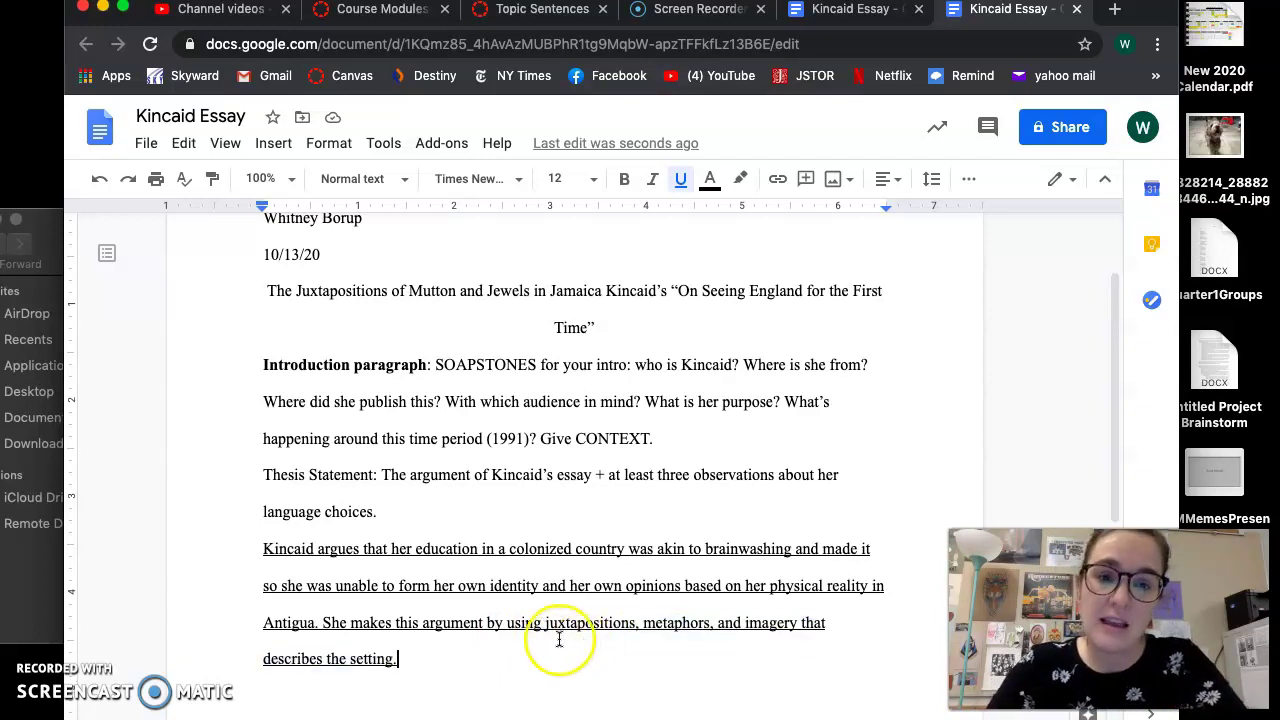
left_click(578, 624)
left_click(578, 628)
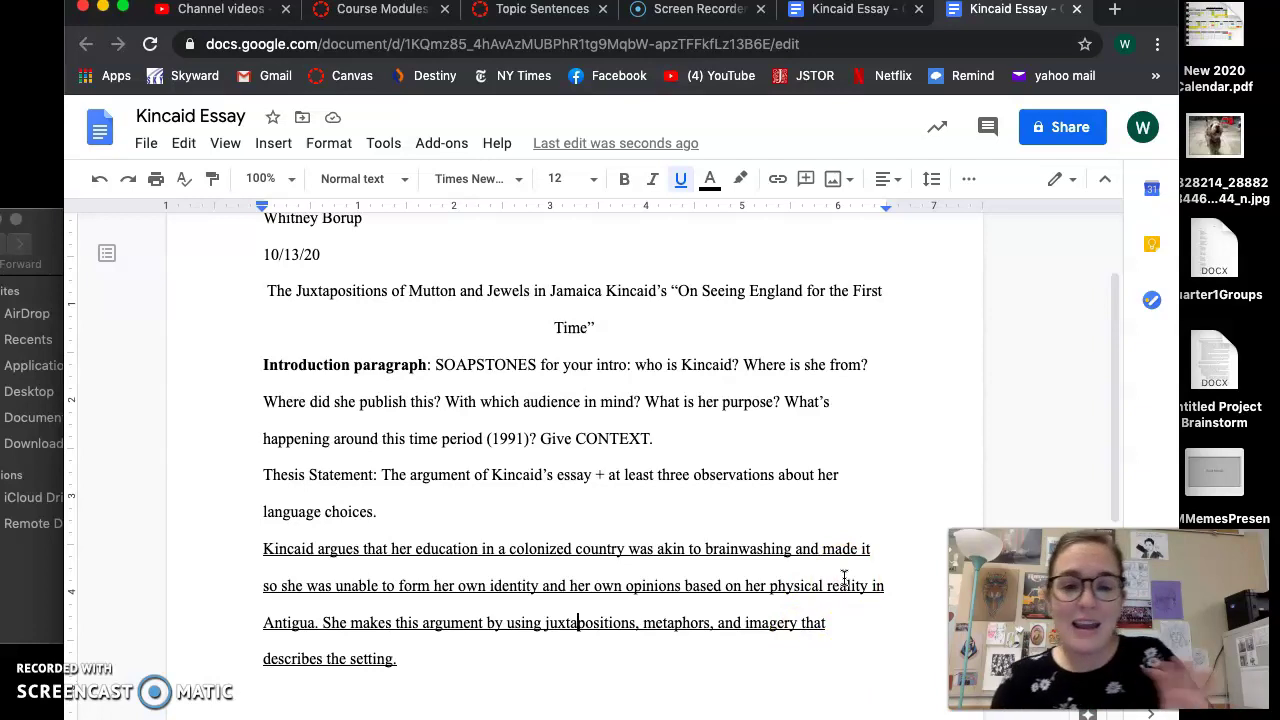
left_click_drag(543, 622, 814, 634)
left_click(810, 643)
left_click(608, 651)
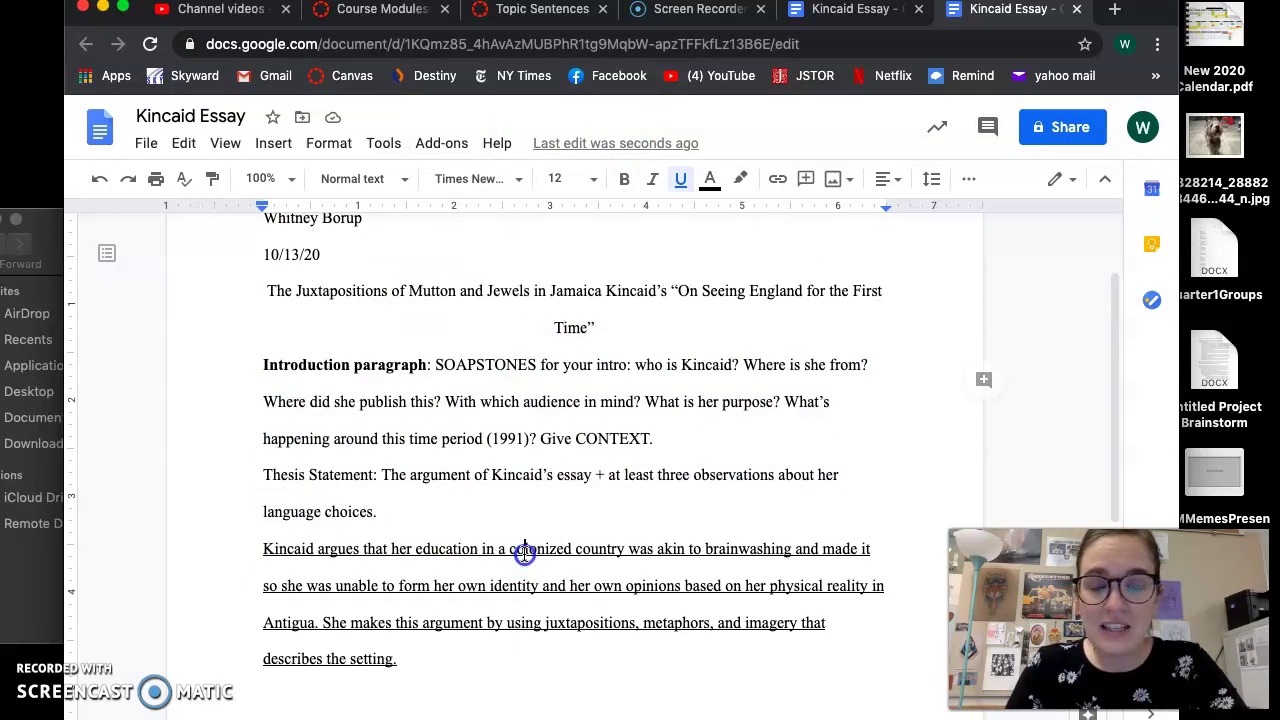
left_click(500, 447)
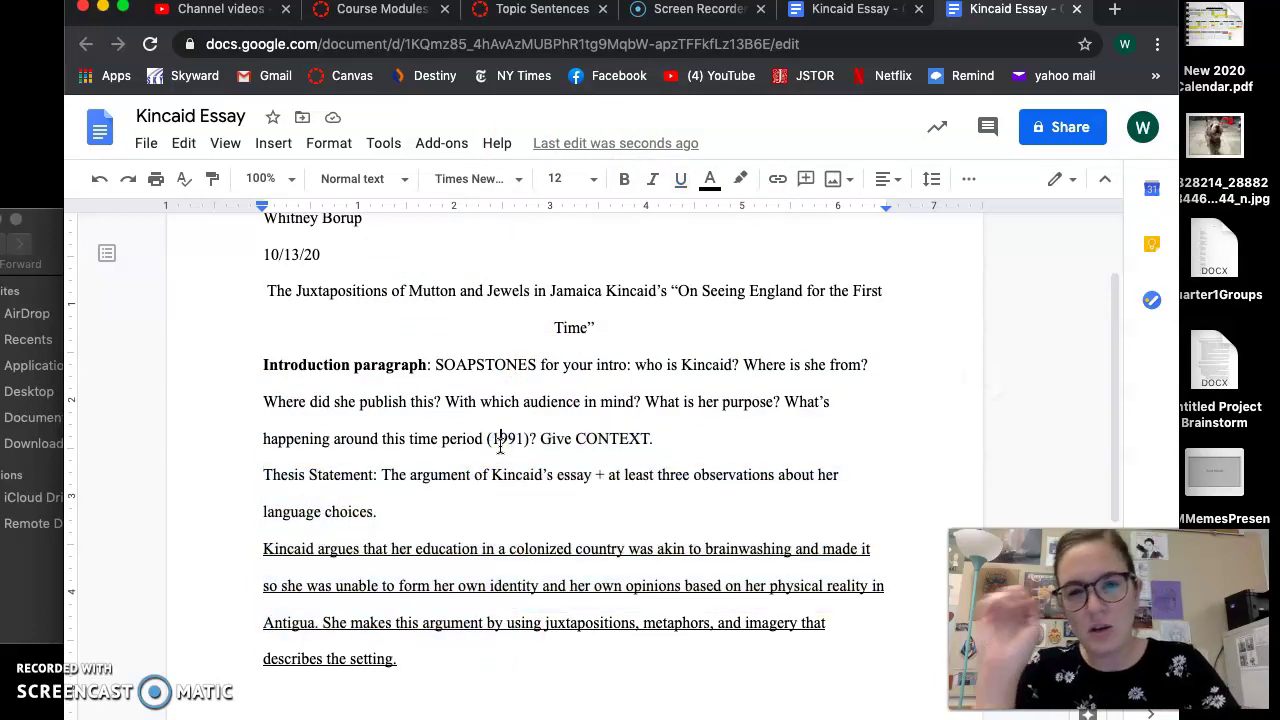
left_click(393, 660)
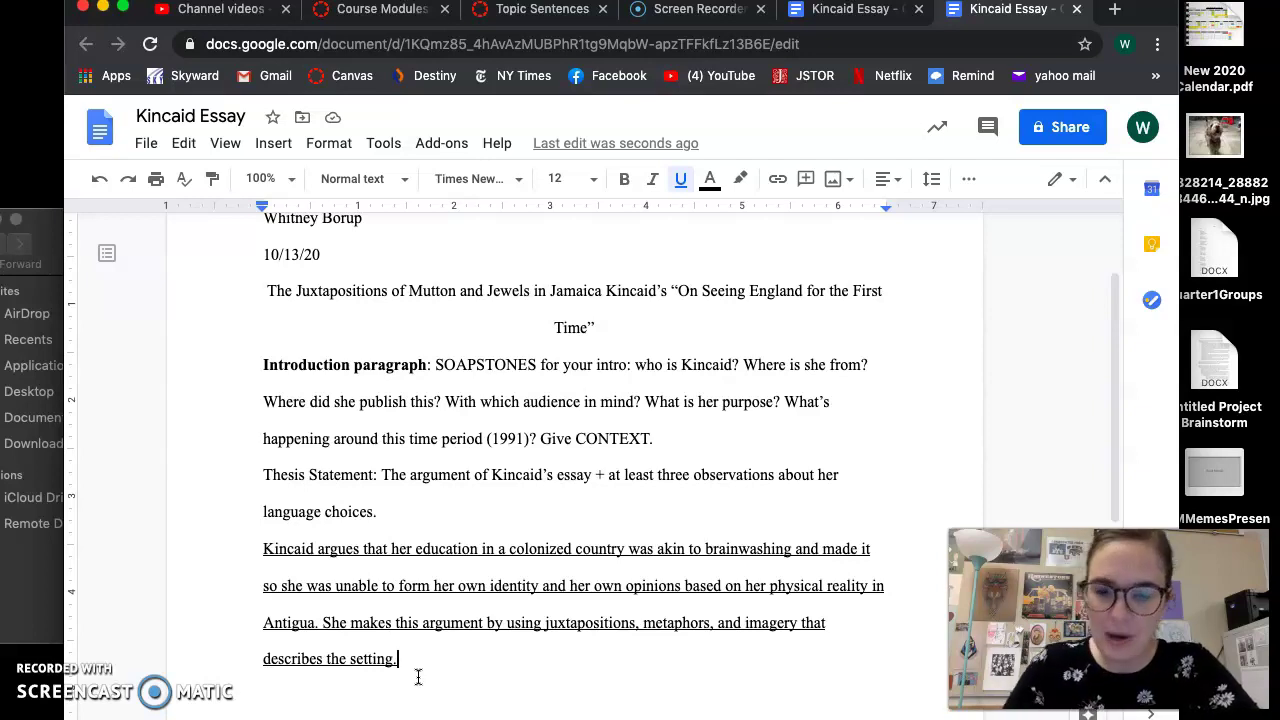
Add a new line after the thesis with underline switched off and a Tab first-line indent
key("Return")
key("super+u")
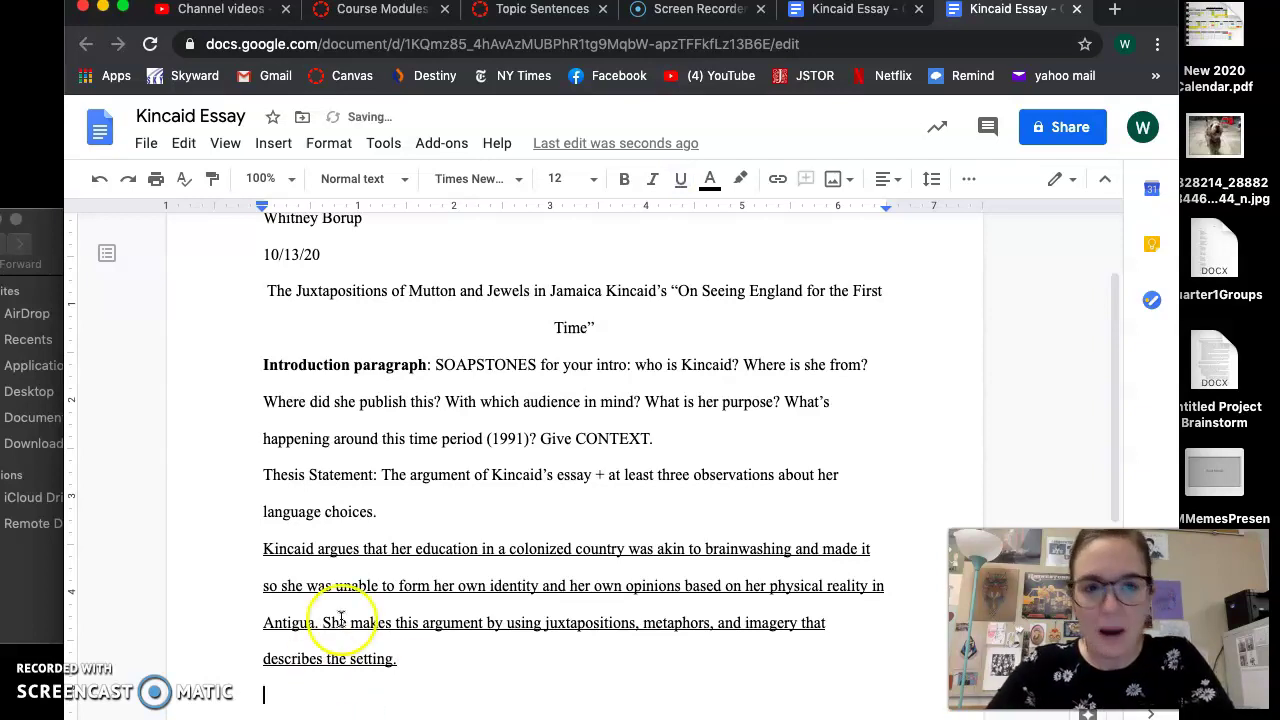
scroll(463, 410, "down", 3)
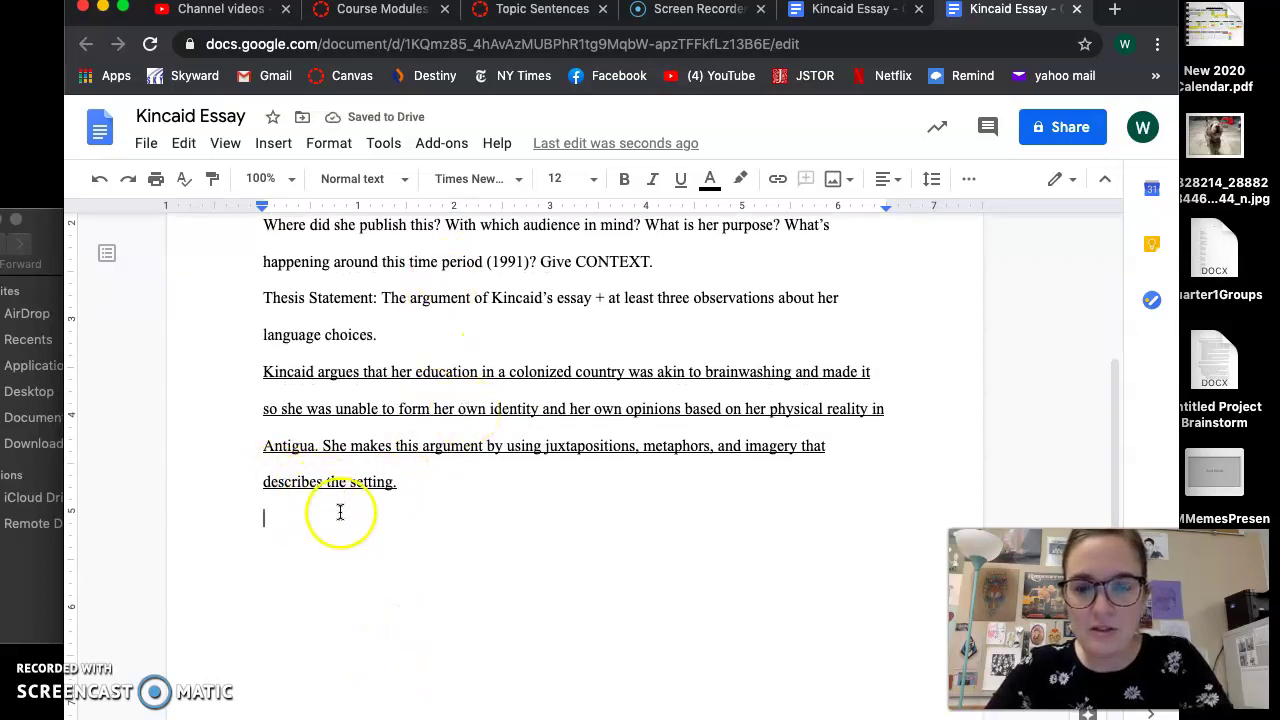
key("Tab")
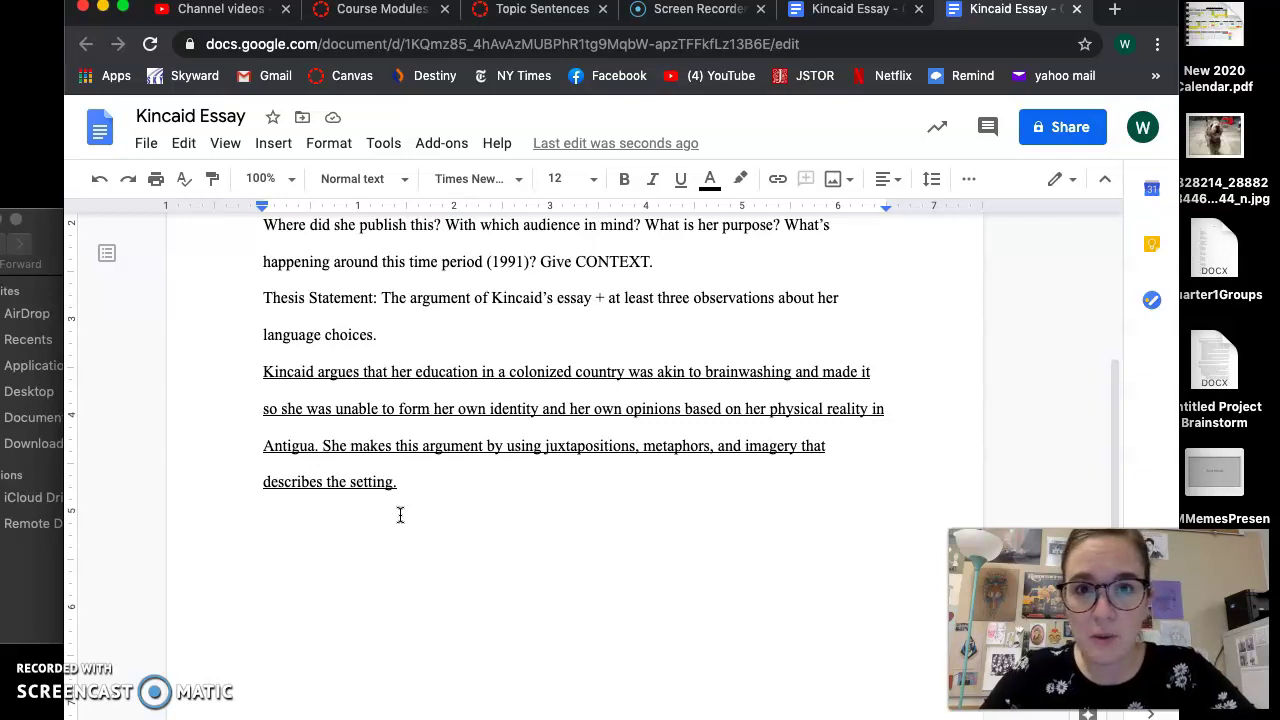
Select the topic sentence 'Kincaid juxtaposes … her way of thinking' in the other Kincaid Essay
left_click(853, 15)
scroll(457, 580, "down", 10)
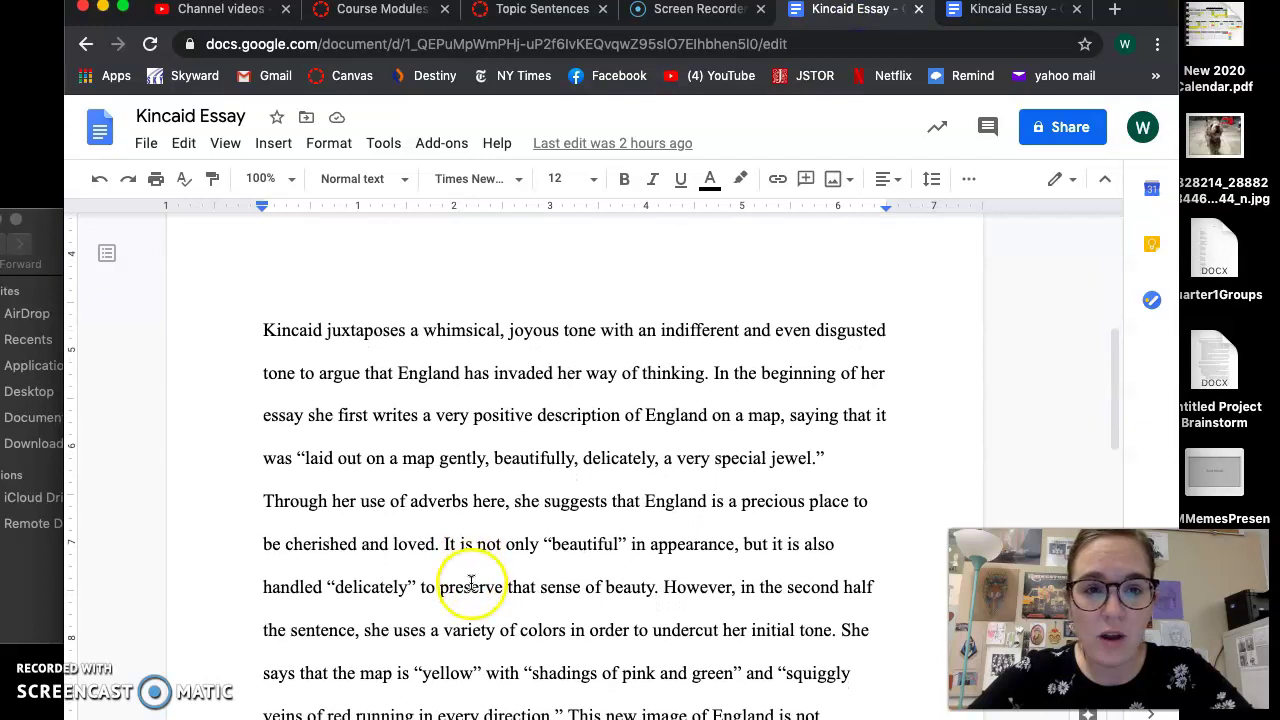
left_click_drag(277, 330, 263, 330)
left_click_drag(435, 347, 703, 372)
key("ctrl+c")
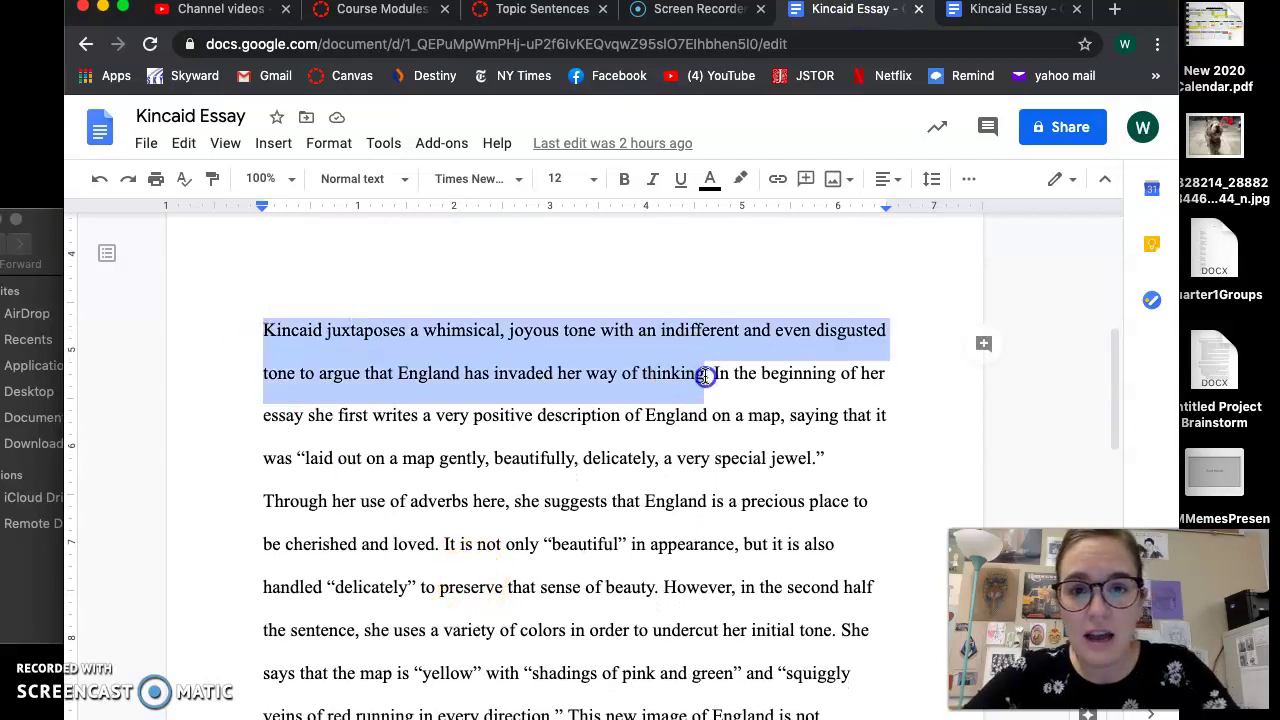
Paste the topic sentence onto the new indented line and set it to font size 12
left_click(1060, 12)
left_click(528, 480)
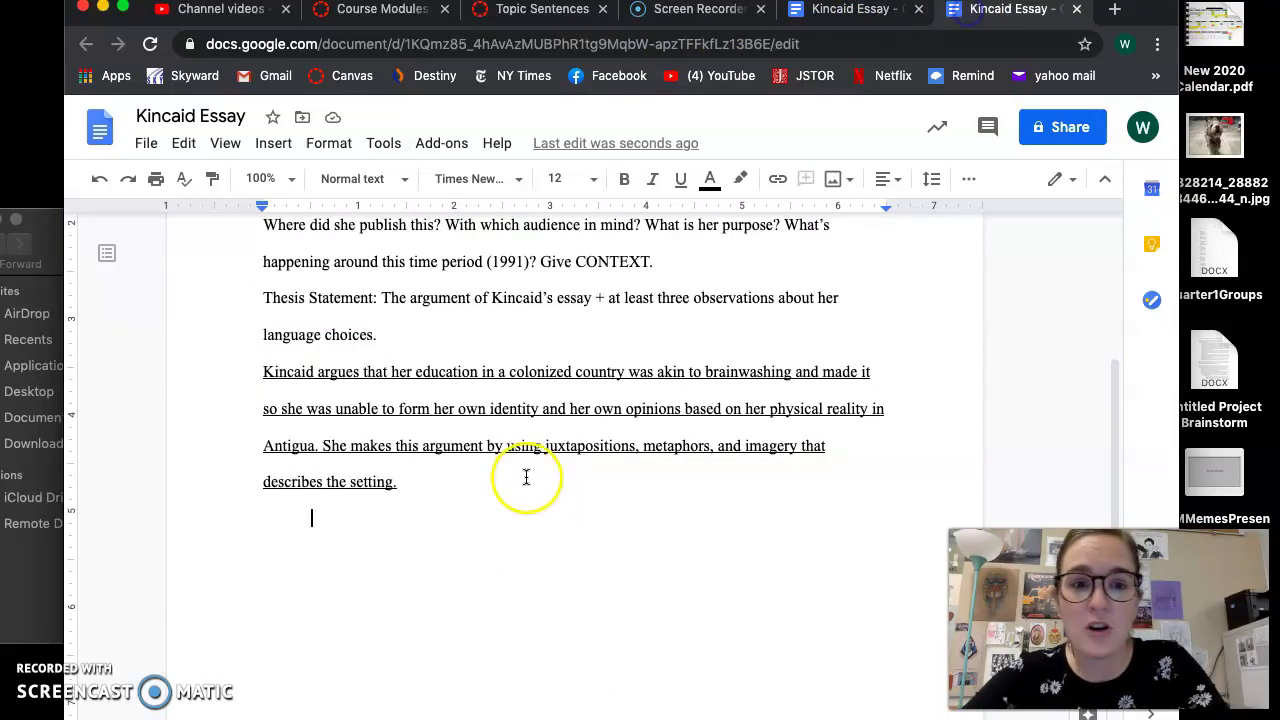
key("ctrl+v")
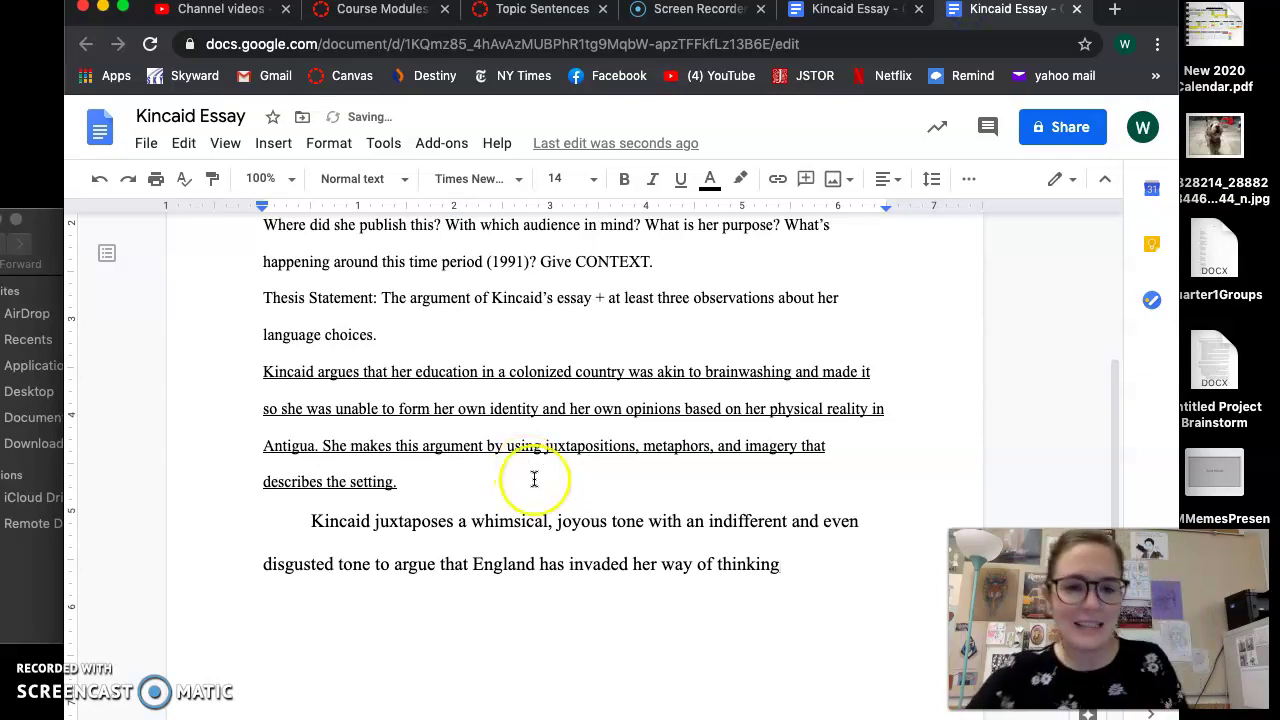
left_click_drag(777, 564, 297, 487)
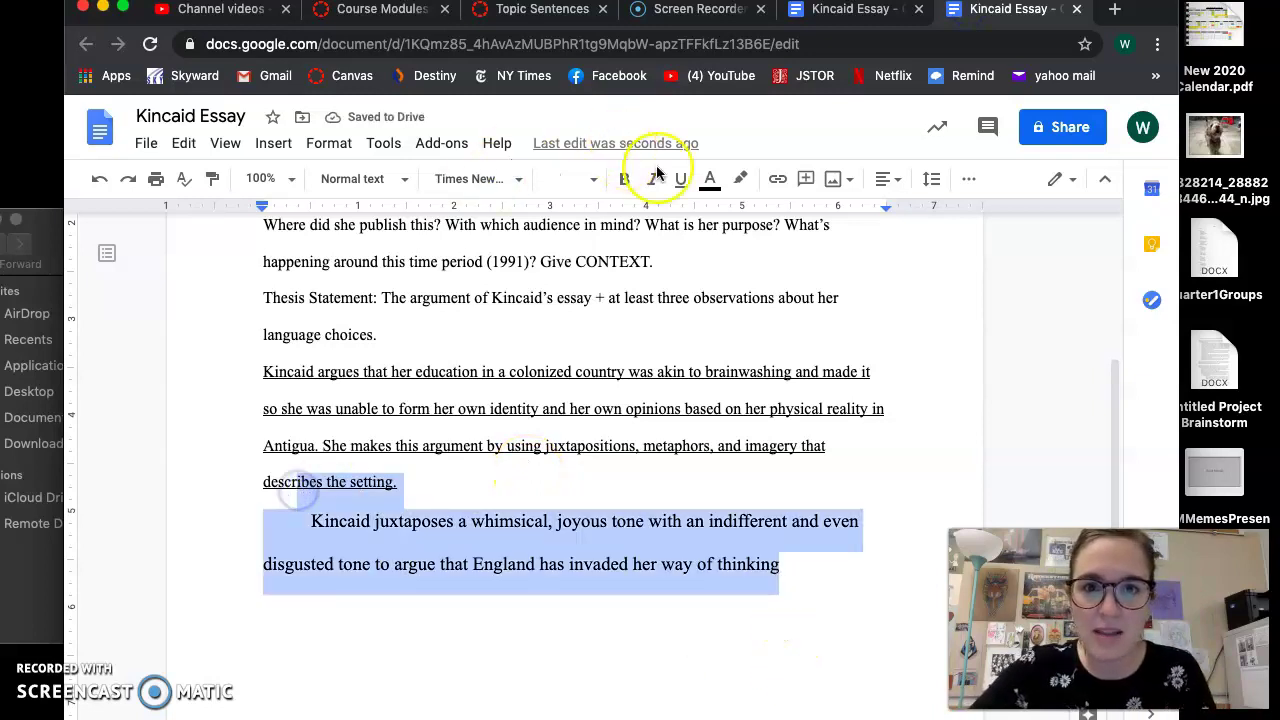
left_click(592, 180)
left_click(561, 342)
left_click(667, 547)
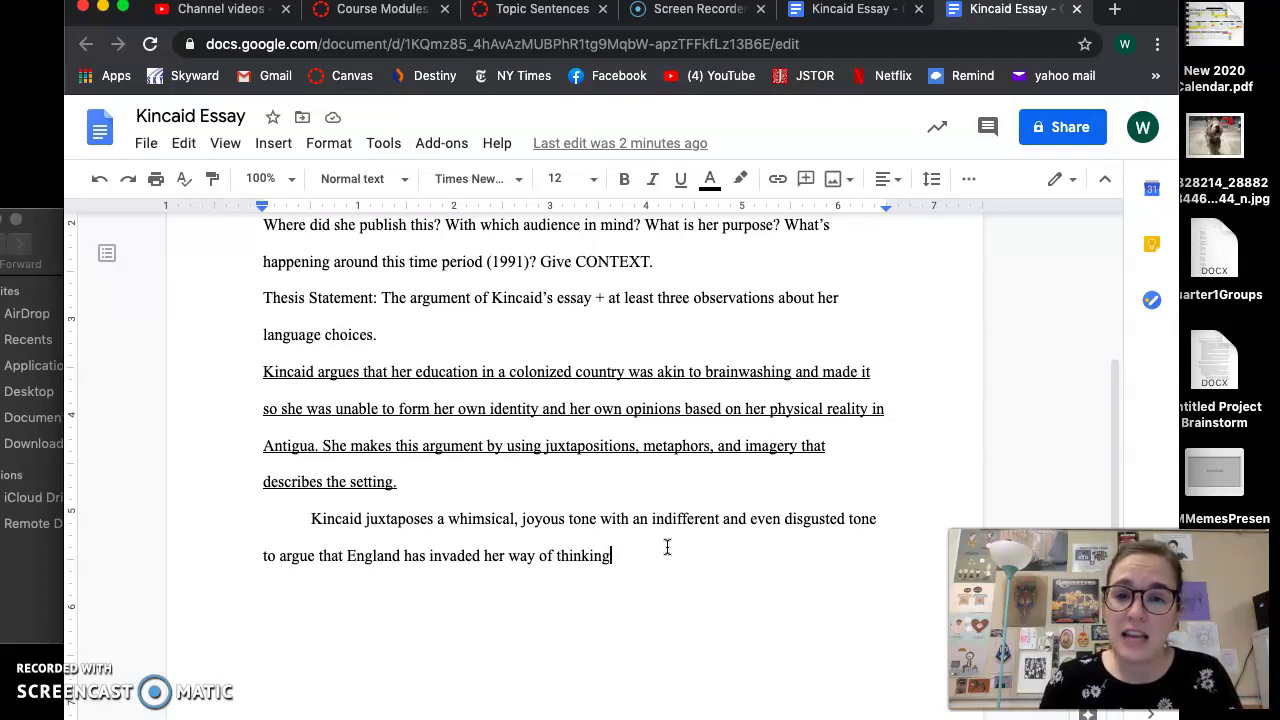
left_click(556, 546)
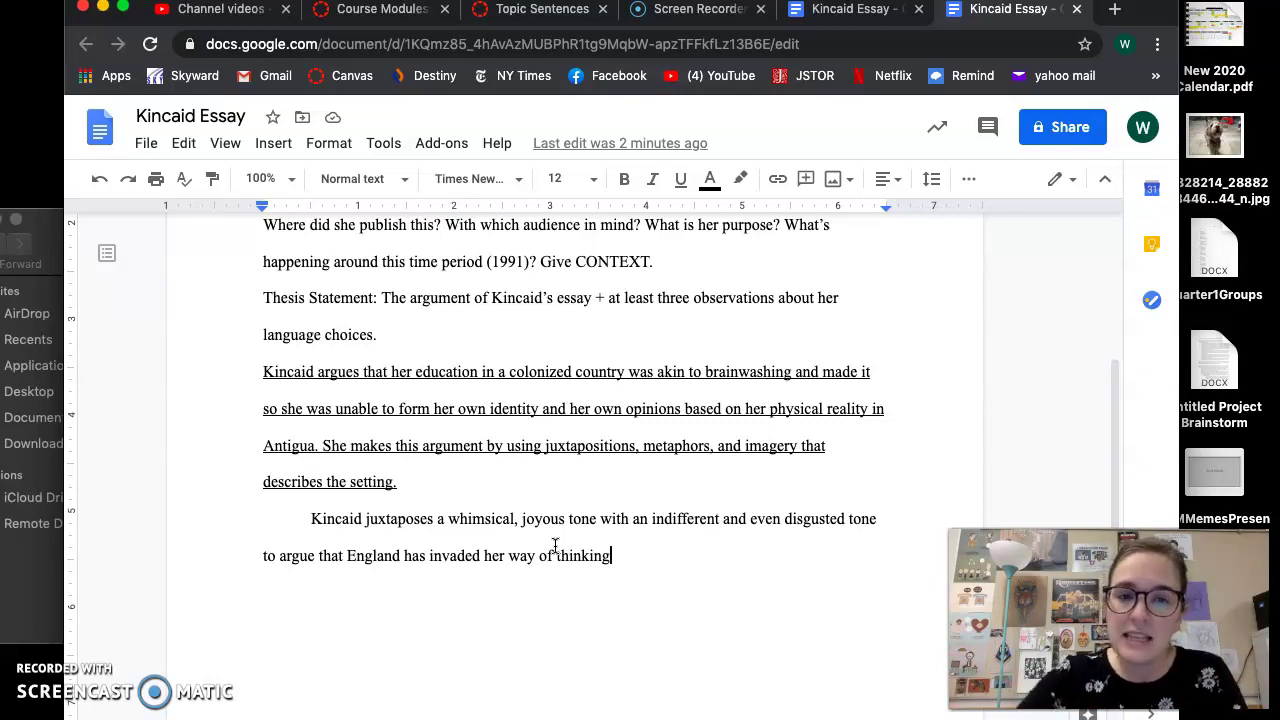
Add a period after 'thinking', then highlight the England claim and the contrasting-tones phrase to explain them
type(".")
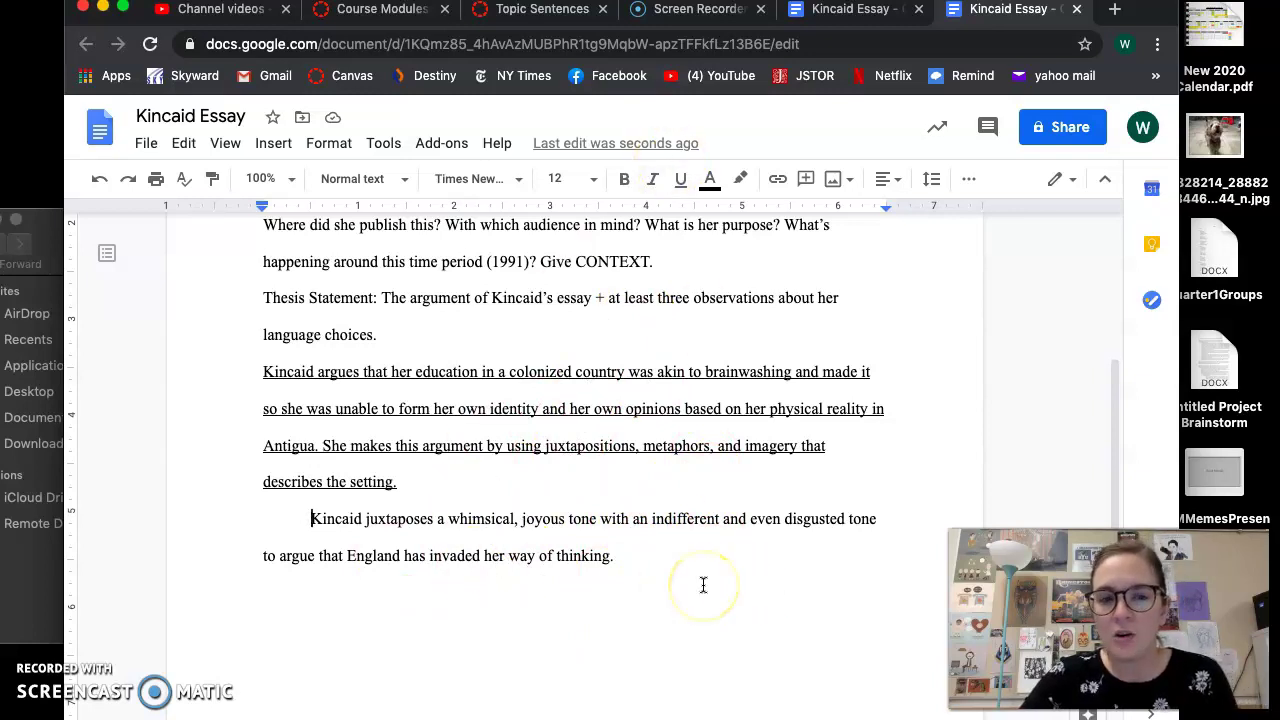
scroll(703, 585, "down", 1)
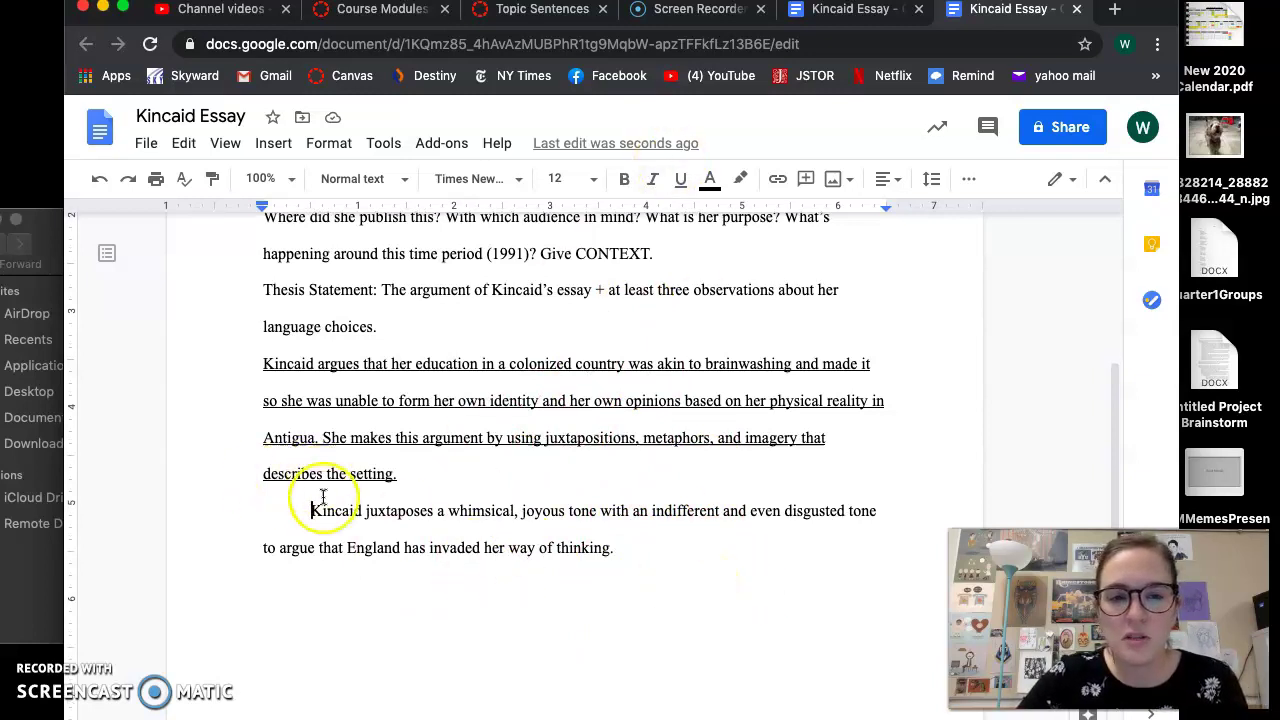
left_click_drag(609, 548, 350, 544)
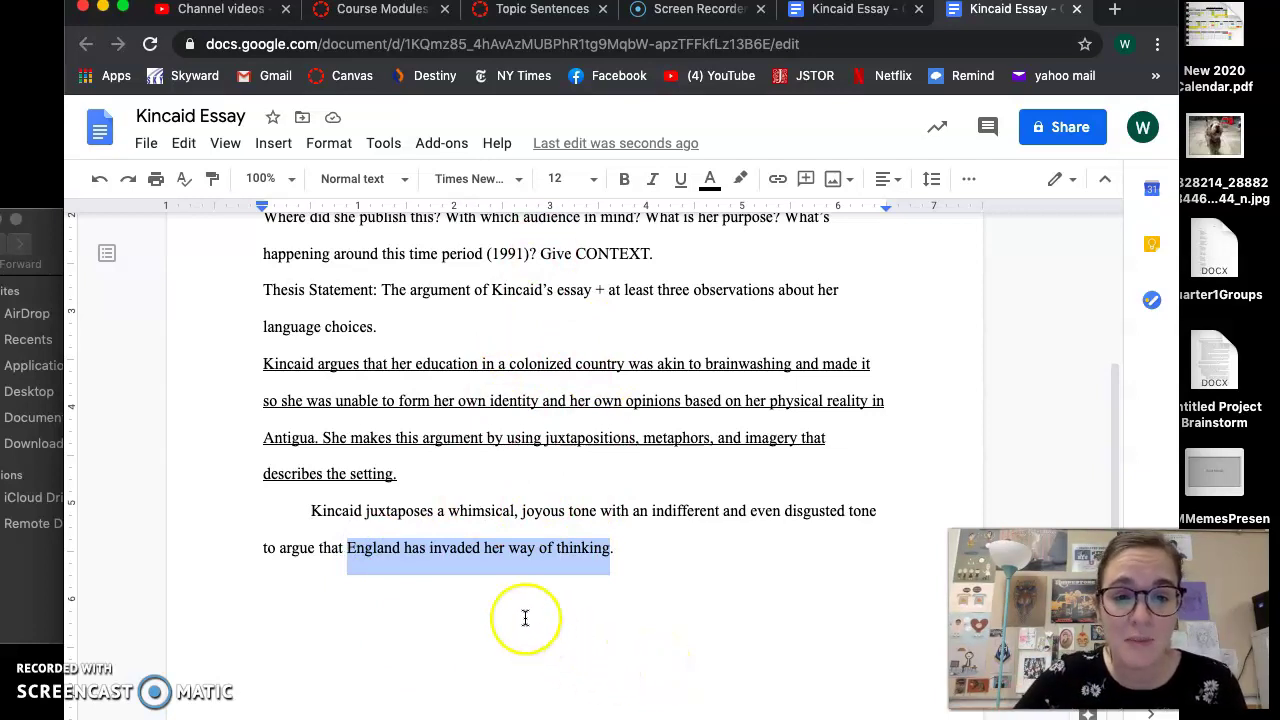
left_click_drag(373, 511, 875, 509)
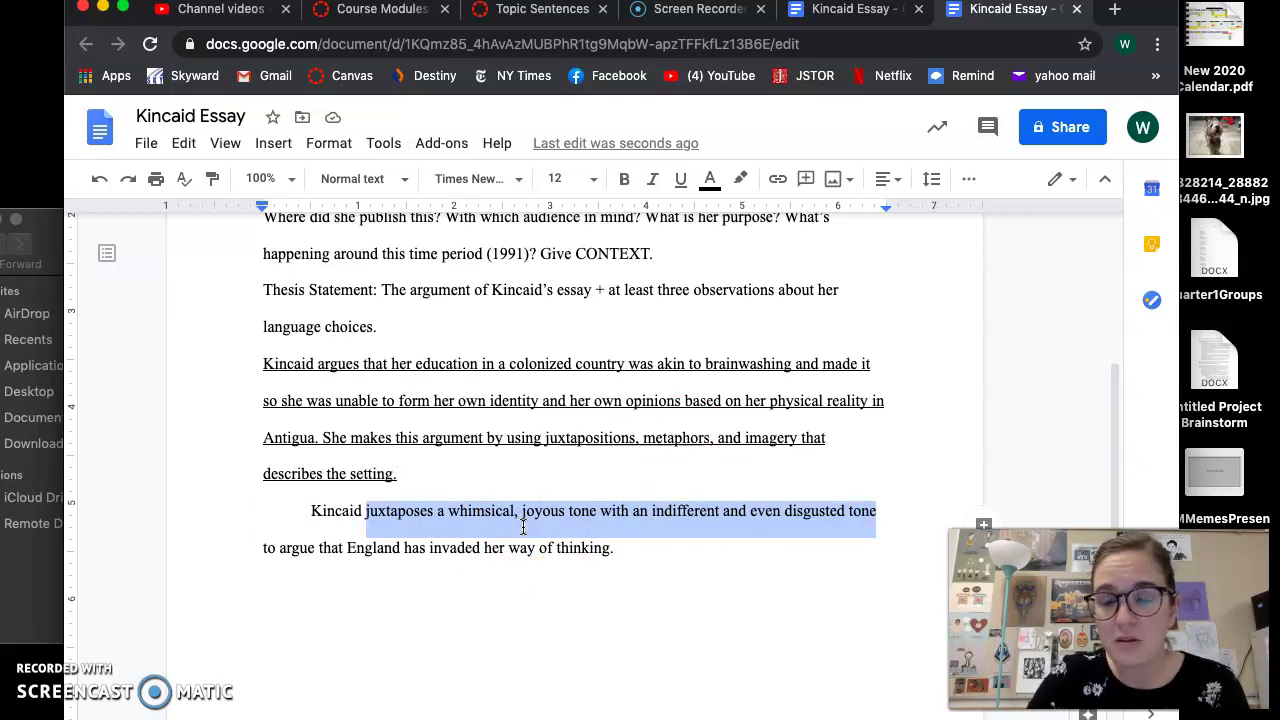
left_click(626, 556)
left_click(626, 558)
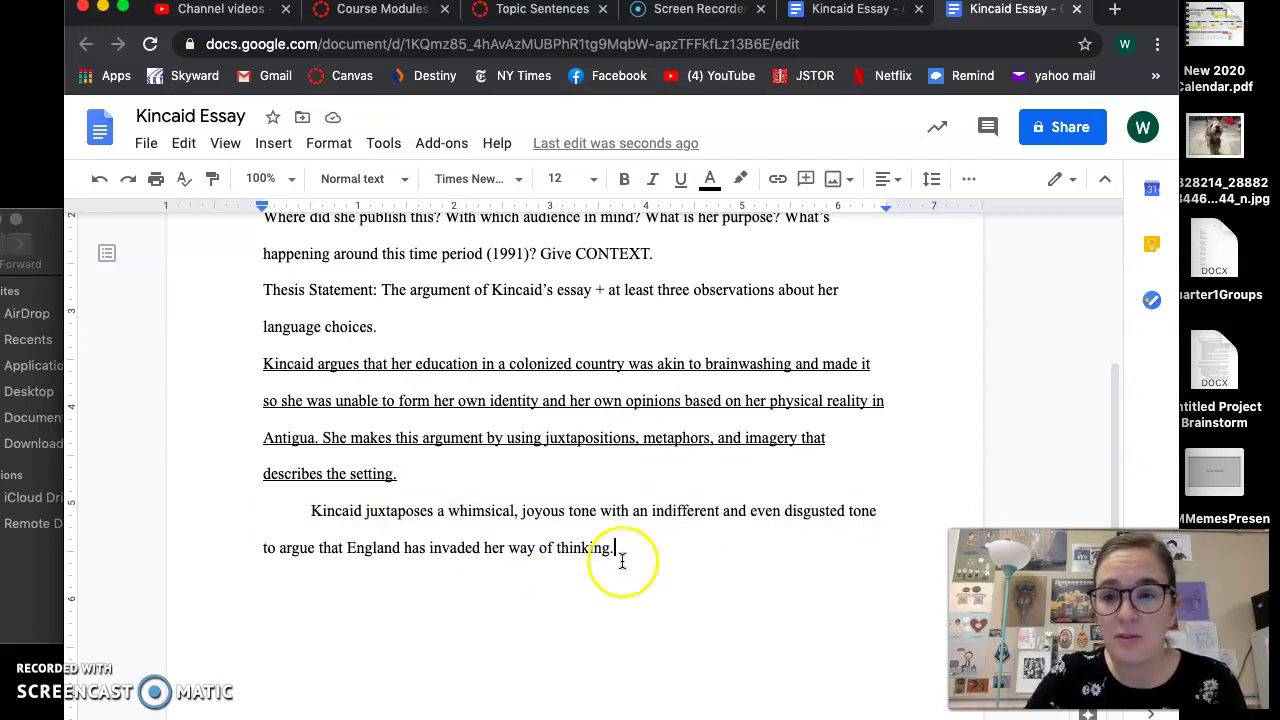